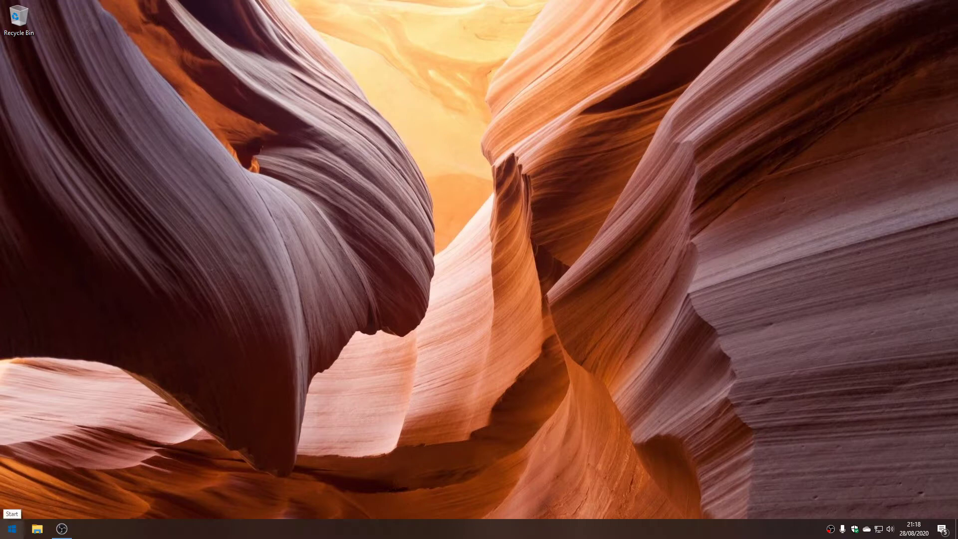
Open Microsoft Edge and search the web for "zibo 737".
left_click(12, 528)
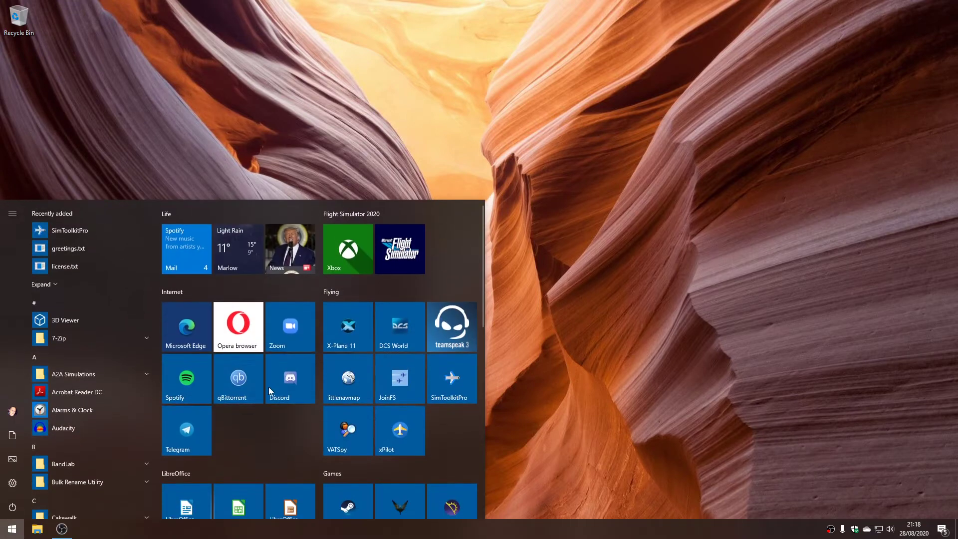
left_click(188, 329)
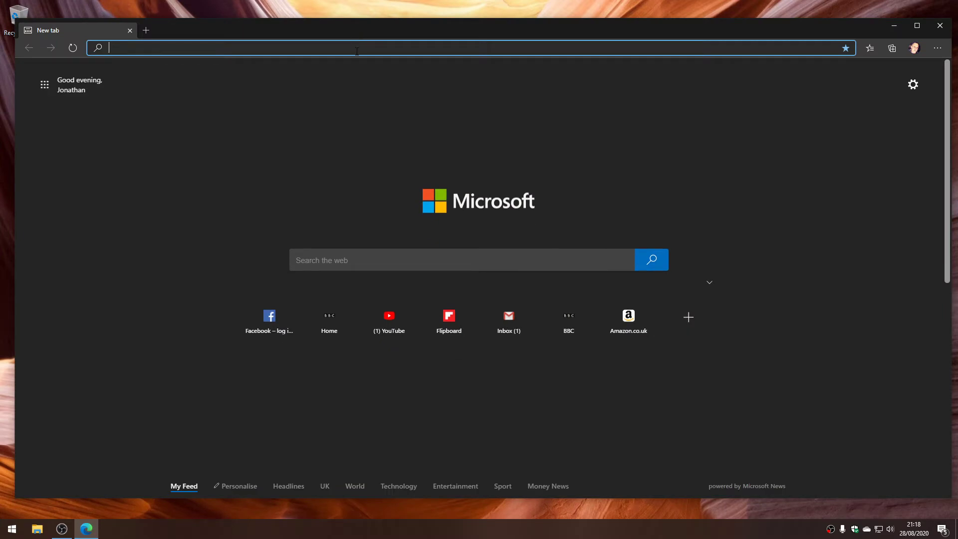
type("zibo")
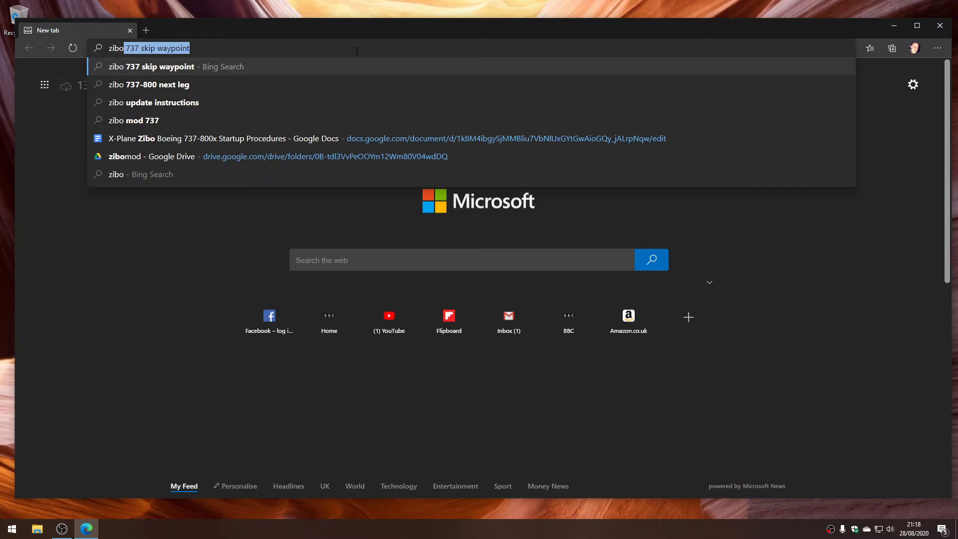
type(" 737")
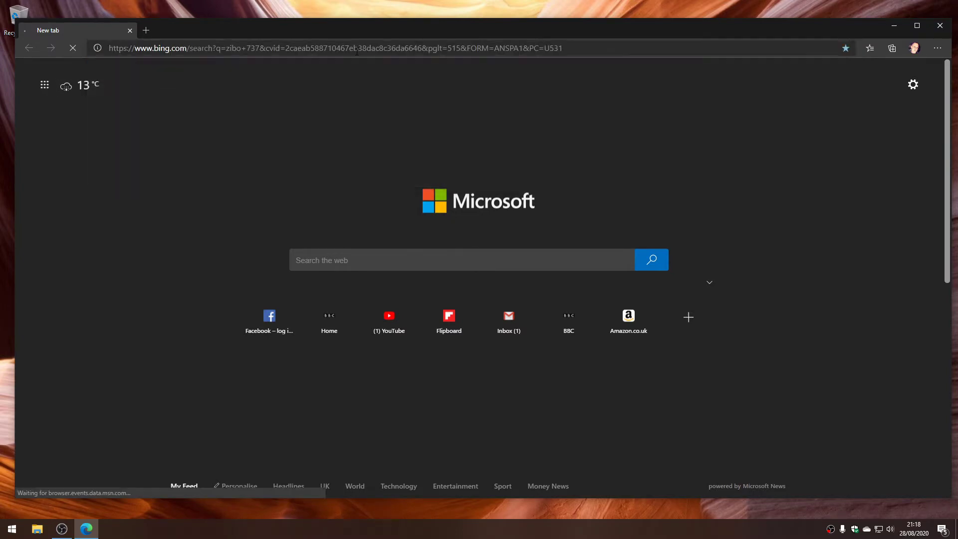
key("Return")
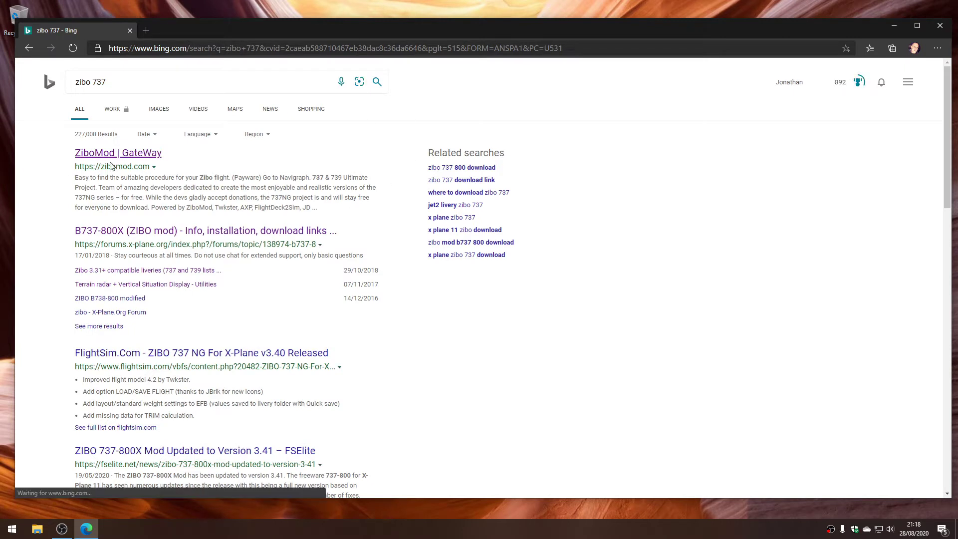
Open the ZiboMod GateWay site from the search results and go to its ZiboMod download folder on Google Drive.
left_click(110, 157)
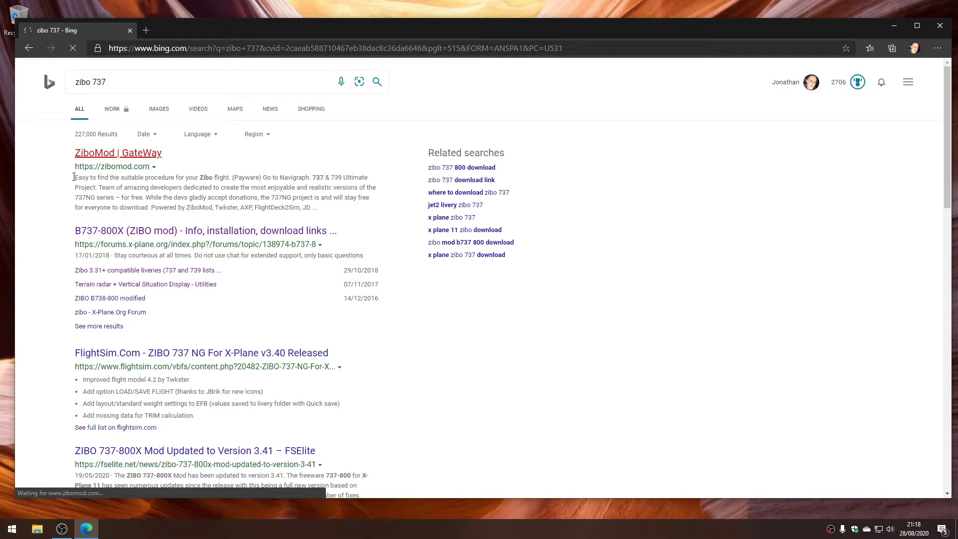
left_click_drag(15, 170, 85, 171)
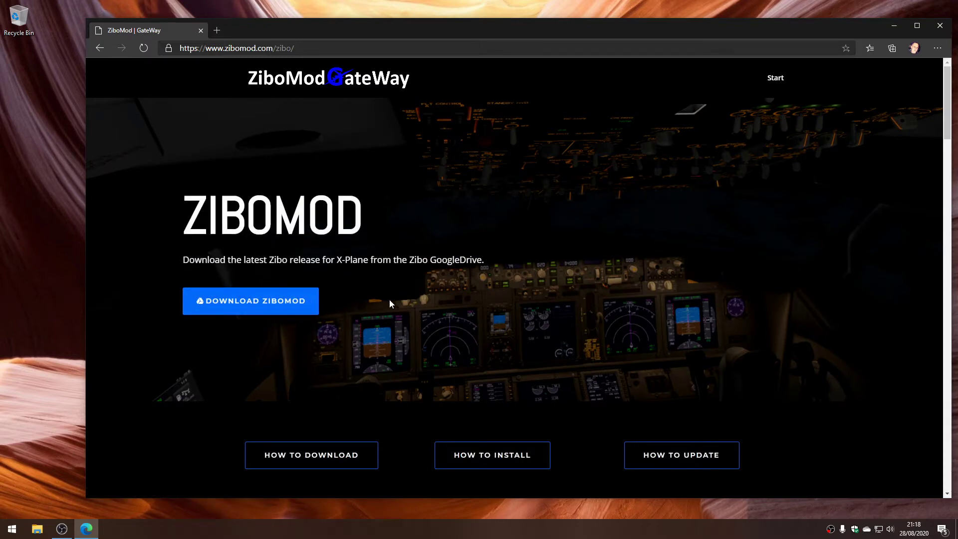
scroll(389, 299, "down", 5)
scroll(502, 240, "up", 4)
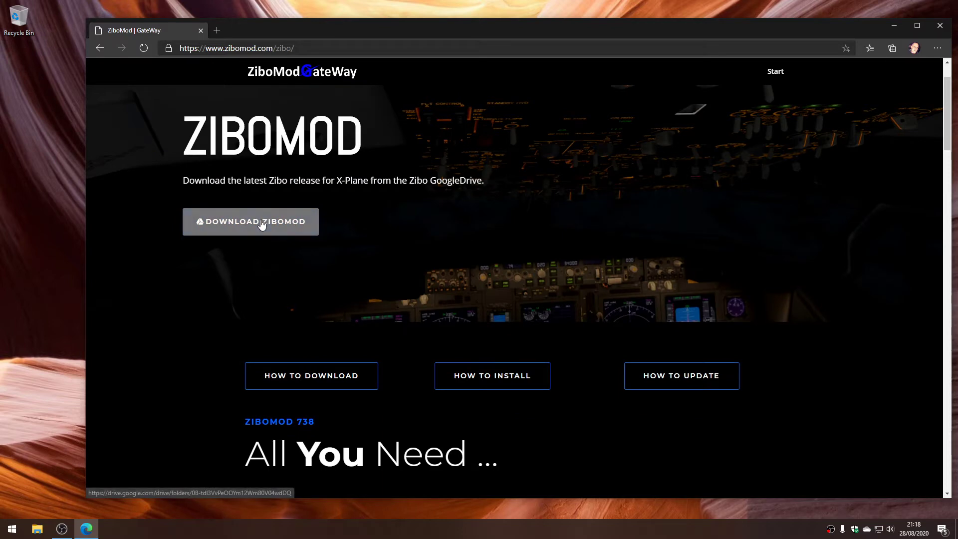
left_click(263, 224)
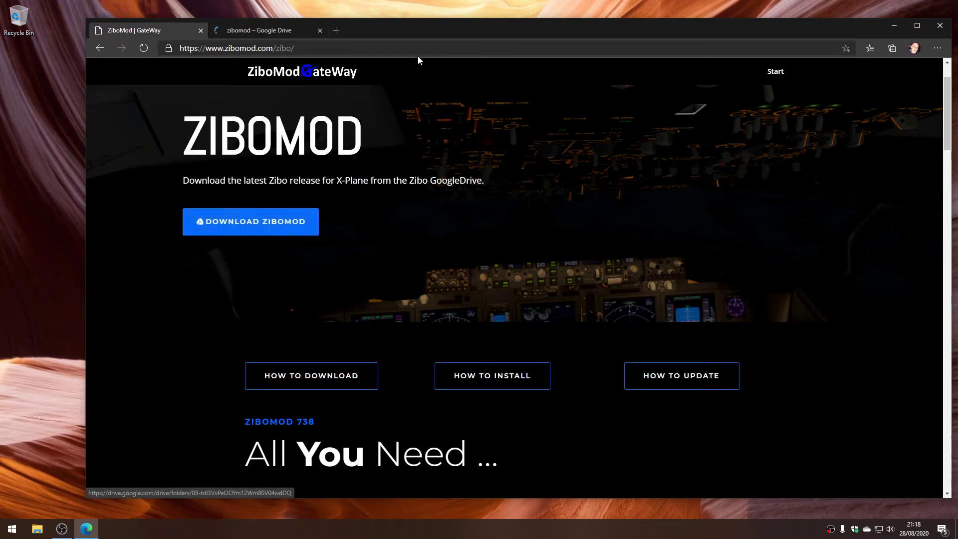
left_click(284, 30)
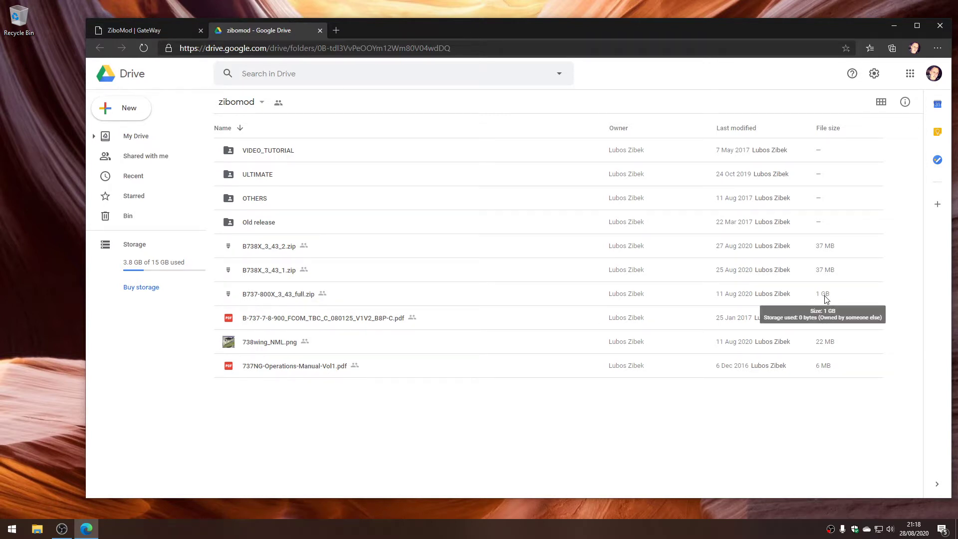
Look at the file actions offered for B737-800X_3_43_full.zip, B738X_3_43_1.zip and B738X_3_43_2.zip in the zibomod folder.
right_click(279, 298)
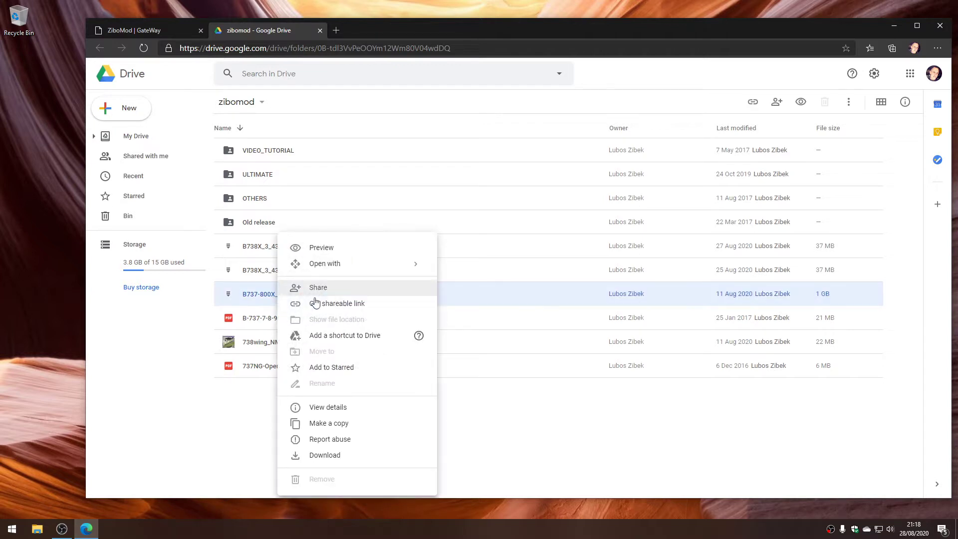
left_click(238, 453)
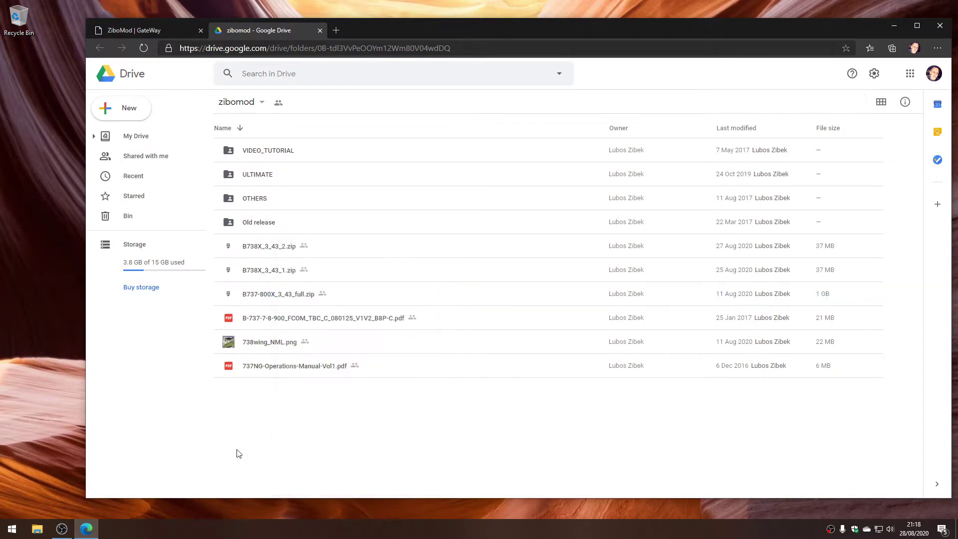
right_click(283, 274)
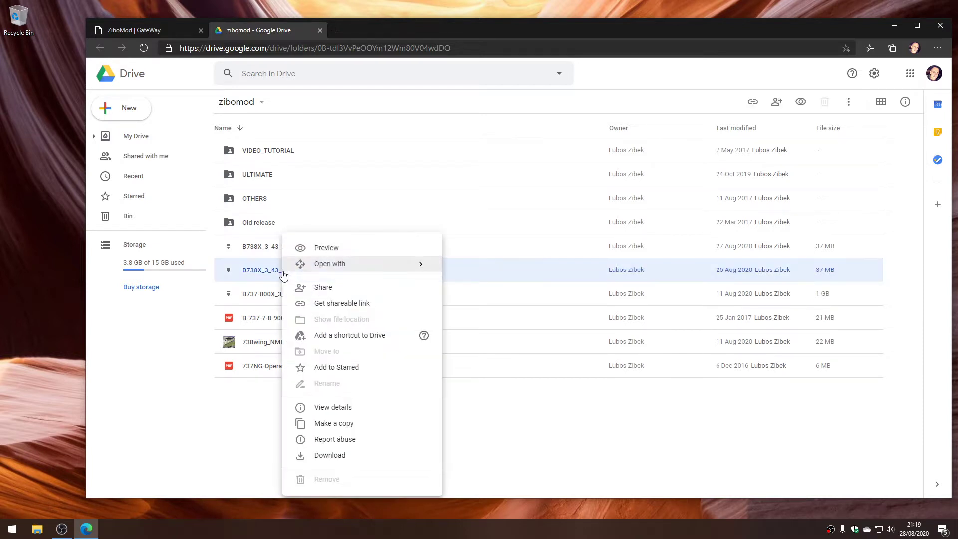
left_click(325, 455)
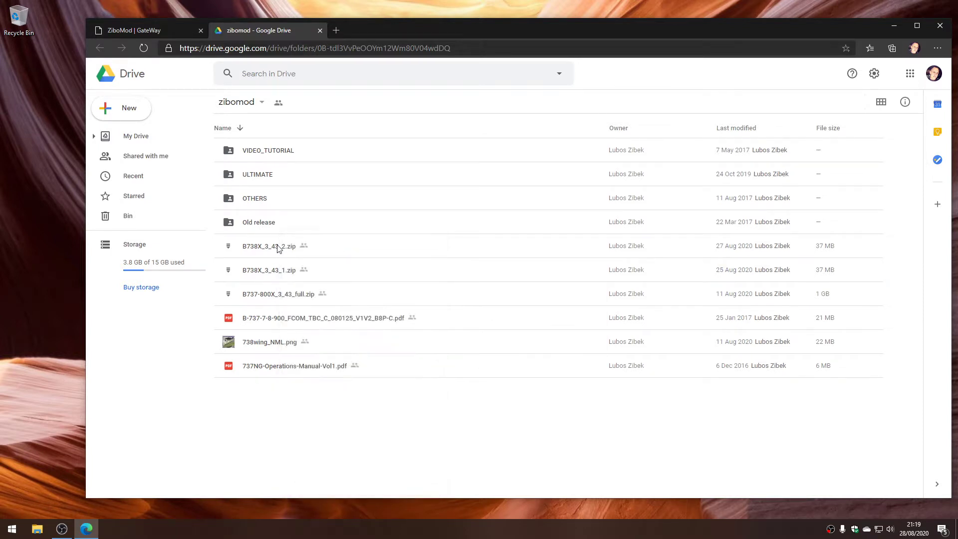
right_click(278, 249)
left_click(283, 455)
Return to the ZiboMod GateWay page and review its add-ons, including Terrain Radar, AviTab, Zibo Updater and Better Pushback.
left_click(164, 29)
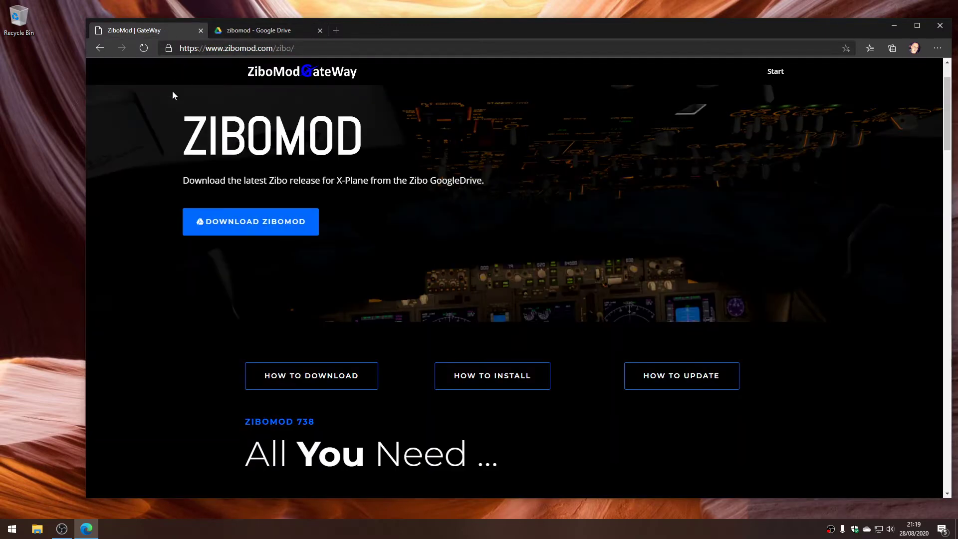
scroll(486, 225, "down", 5)
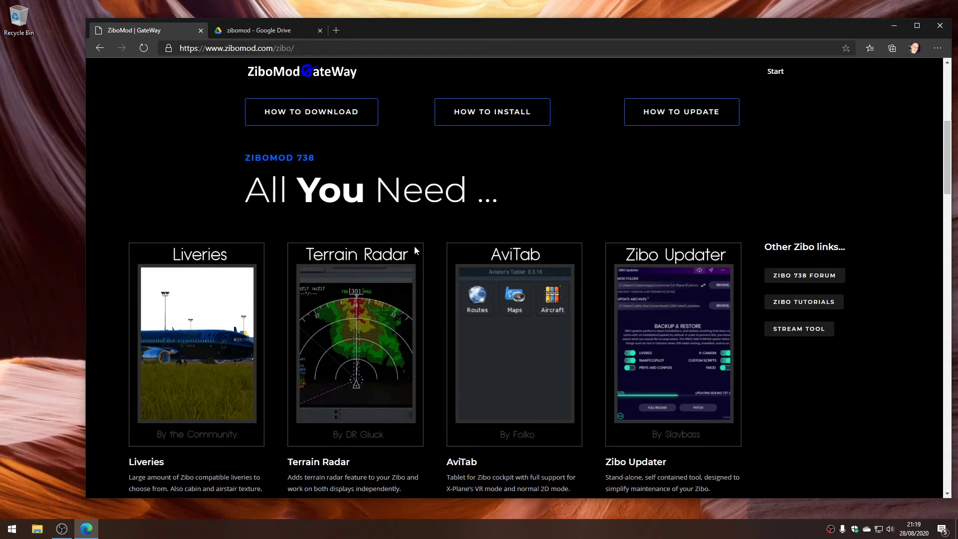
scroll(300, 279, "down", 1)
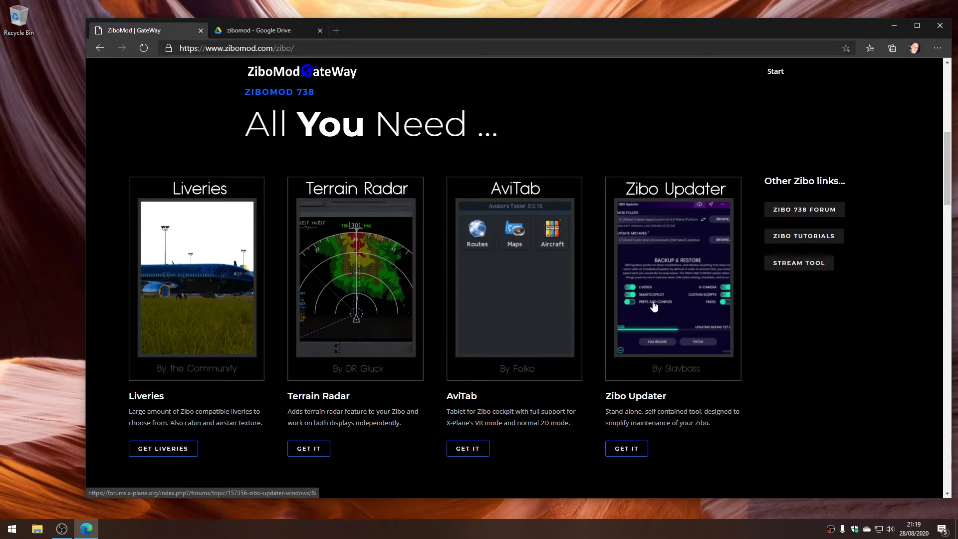
scroll(822, 348, "down", 1)
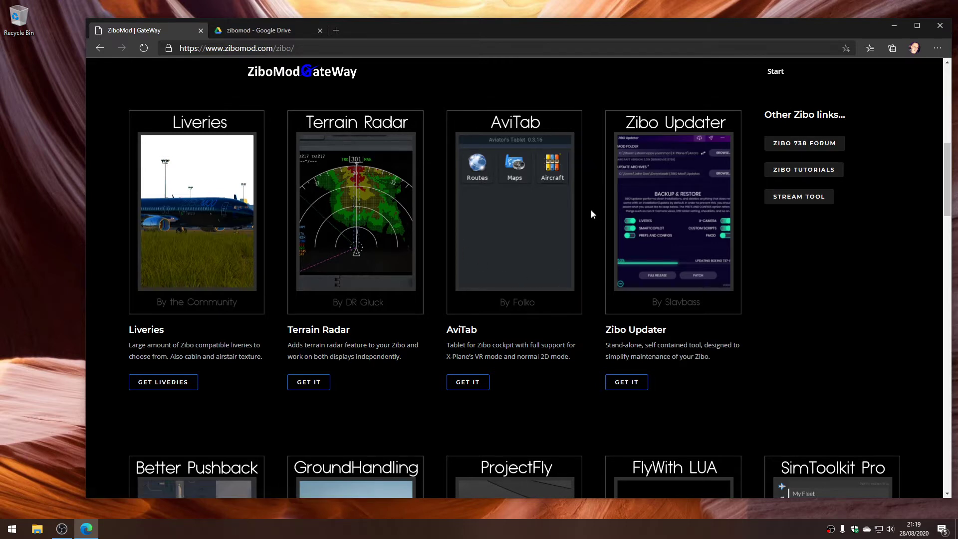
scroll(215, 241, "down", 5)
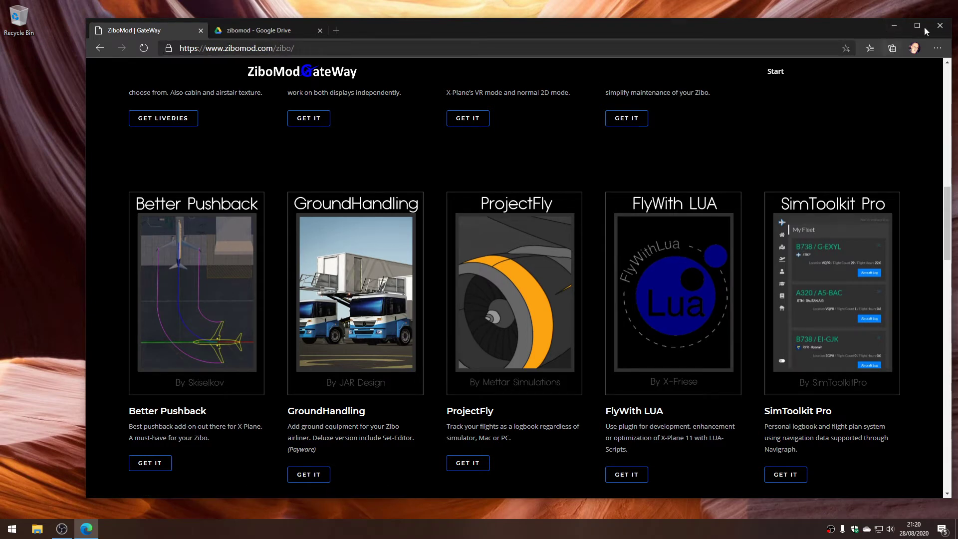
Minimize the browser and show the Downloads folder in File Explorer, with the window moved nearer the middle of the desktop.
left_click(897, 25)
left_click(37, 528)
left_click(405, 205)
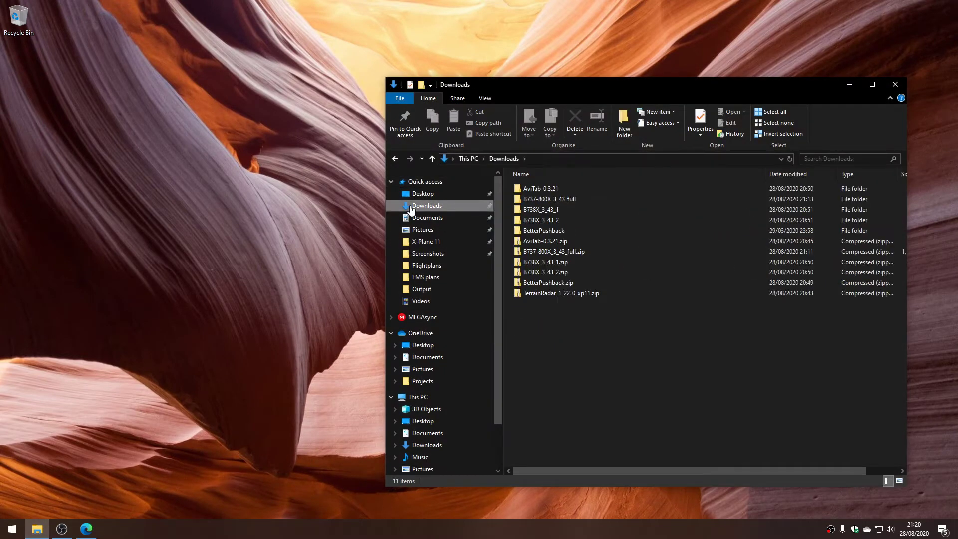
left_click_drag(561, 93, 455, 81)
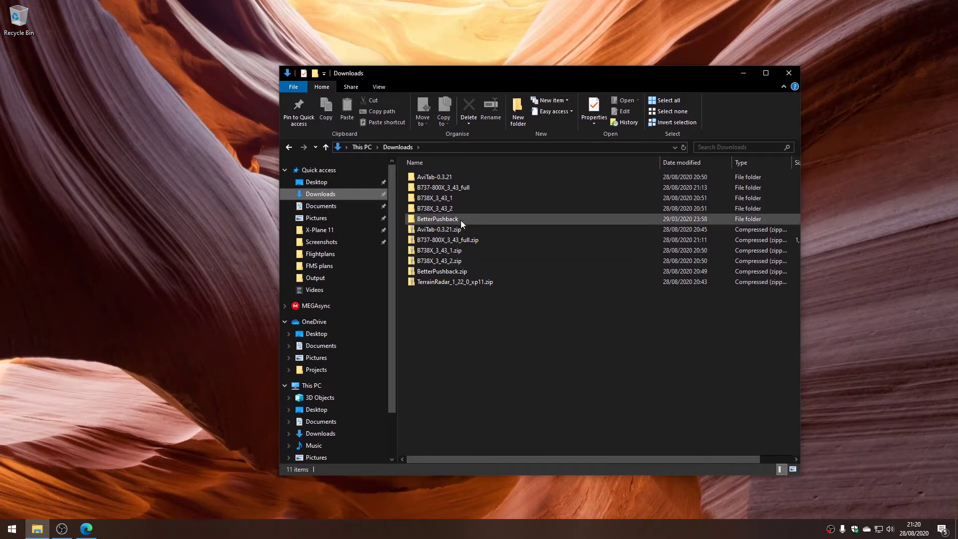
Look over the downloaded zip archives and widen the Downloads window to show the Size column.
left_click(446, 229)
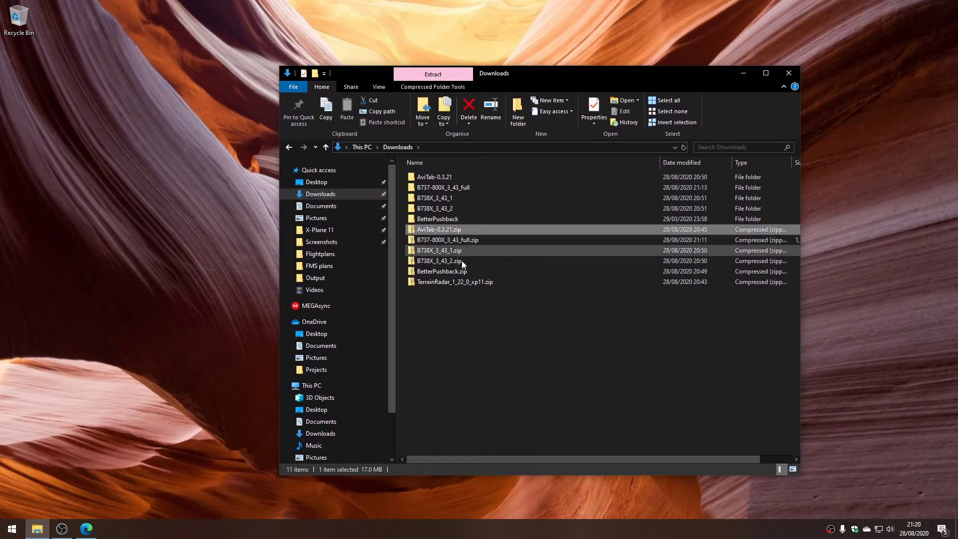
left_click(456, 310)
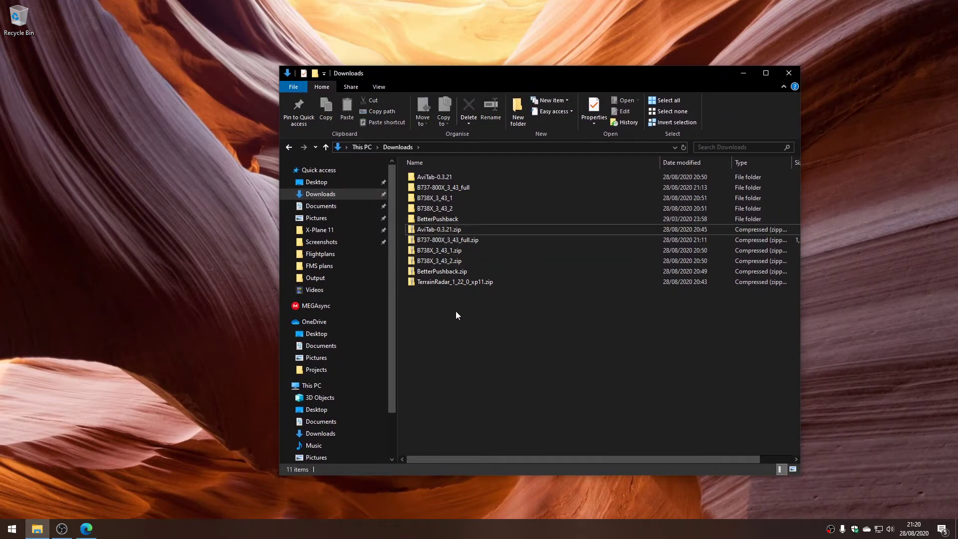
left_click(431, 240)
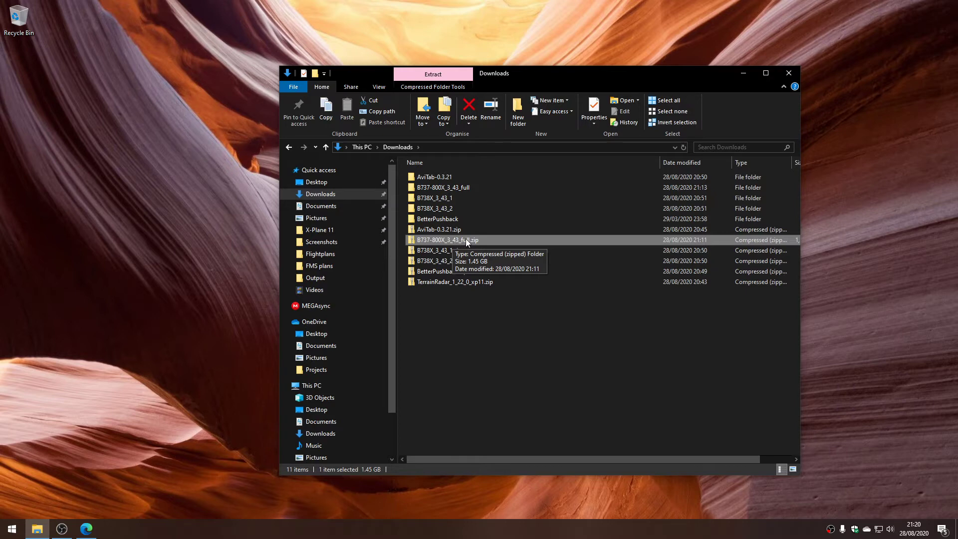
left_click_drag(807, 294, 860, 294)
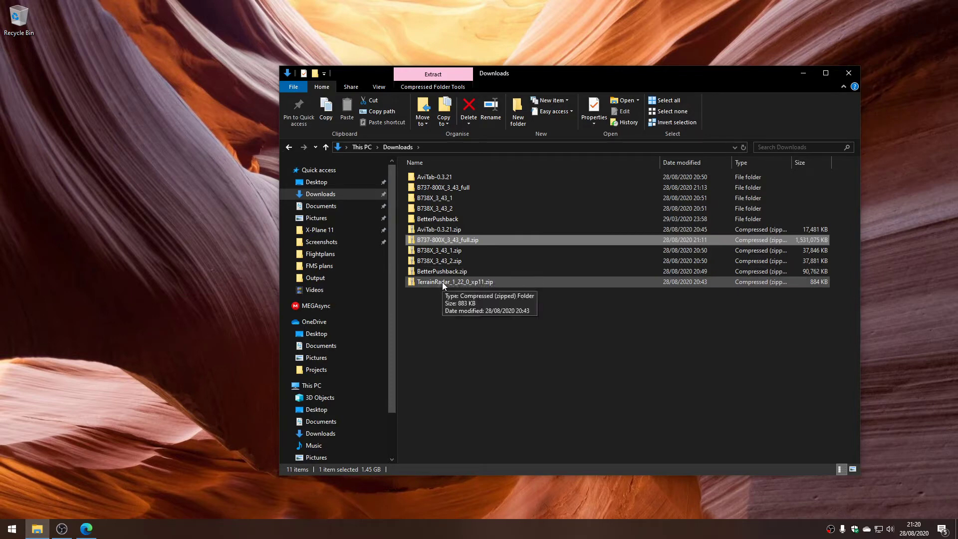
left_click(458, 319)
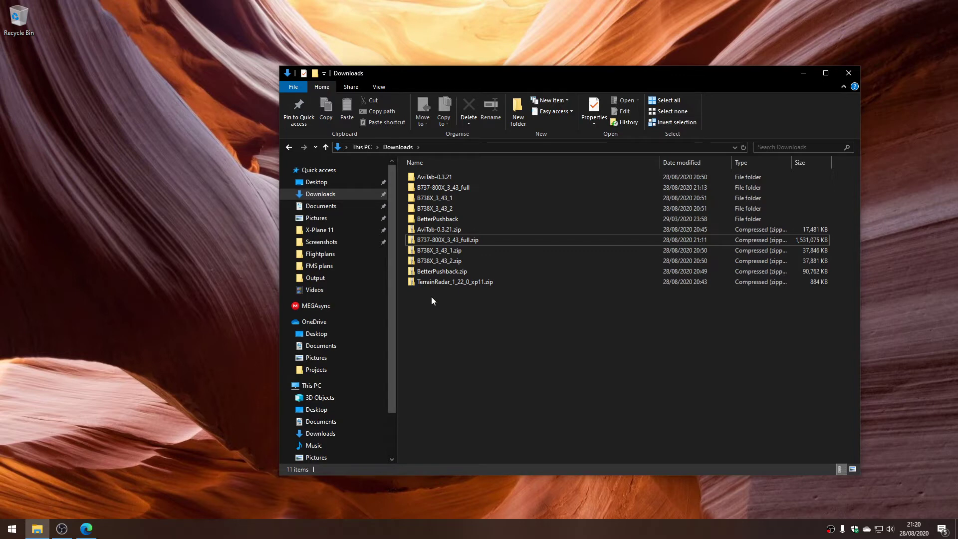
Extract TerrainRadar_1_22_0_xp11.zip into its own folder in Downloads and close the extracted folder's window.
left_click(439, 282)
right_click(438, 280)
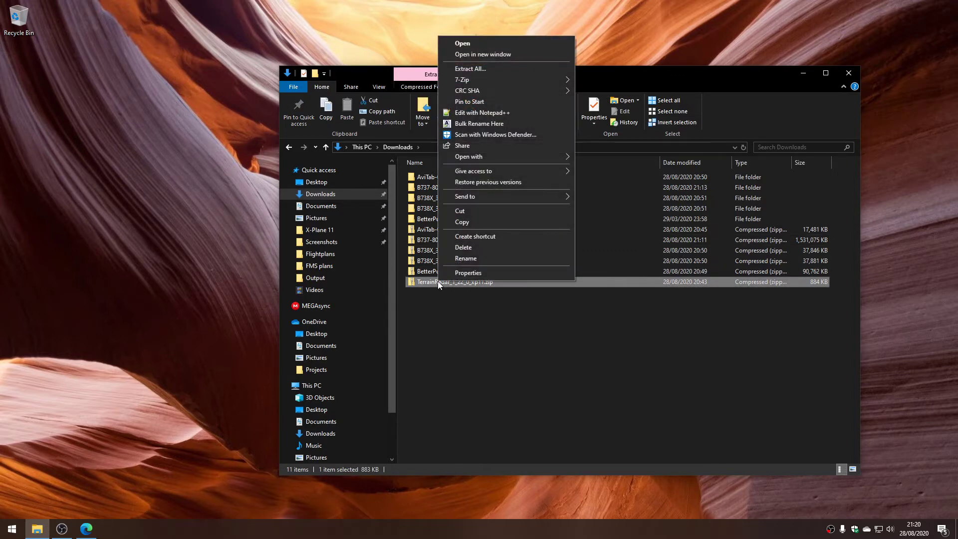
left_click(487, 71)
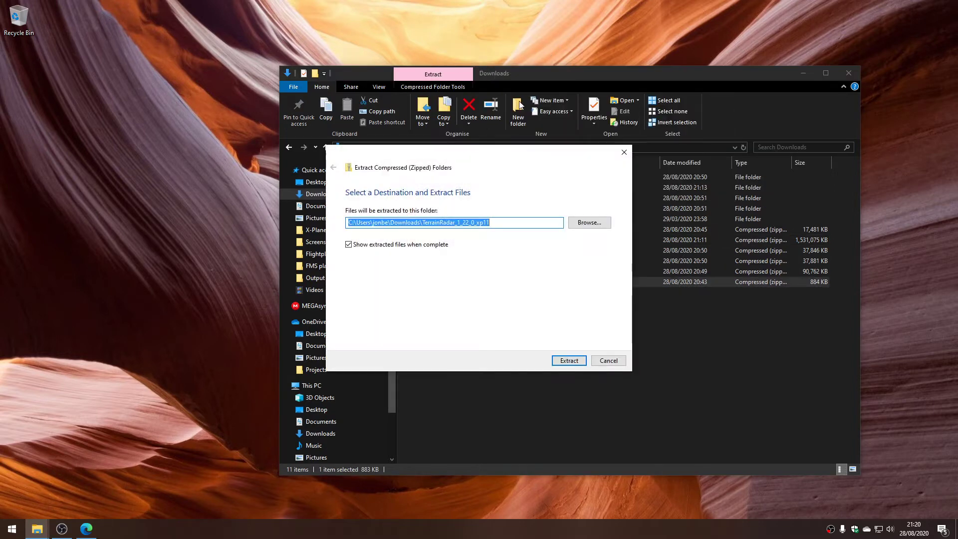
left_click(567, 360)
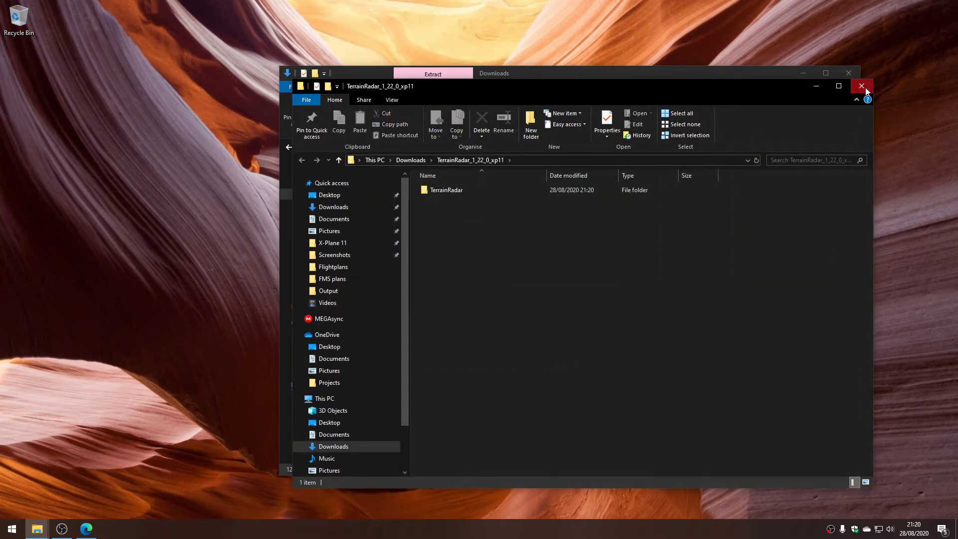
left_click(861, 86)
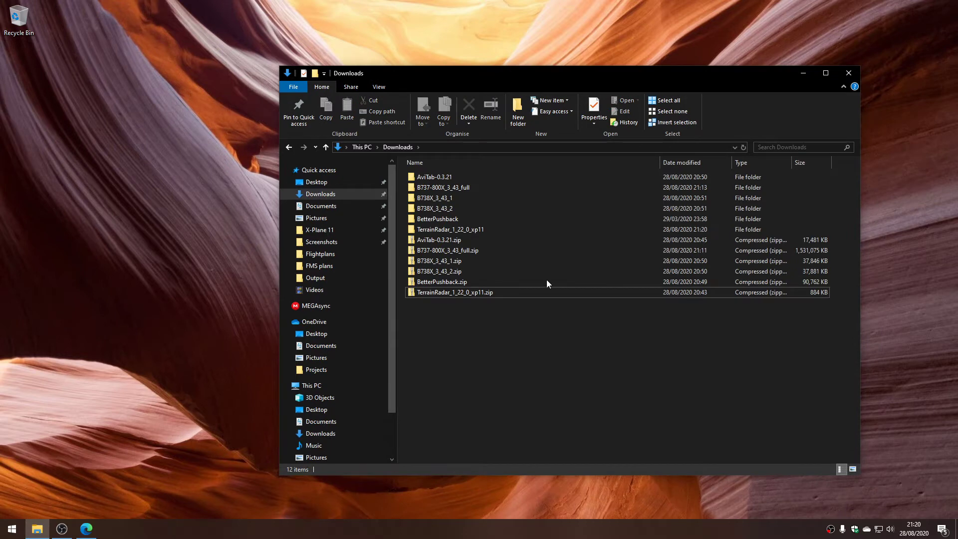
left_click(421, 231)
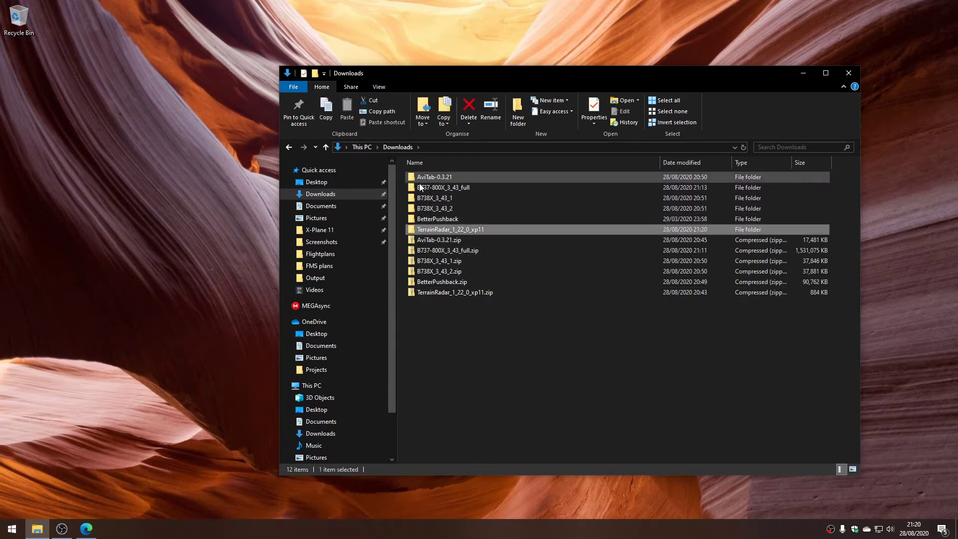
left_click(430, 321)
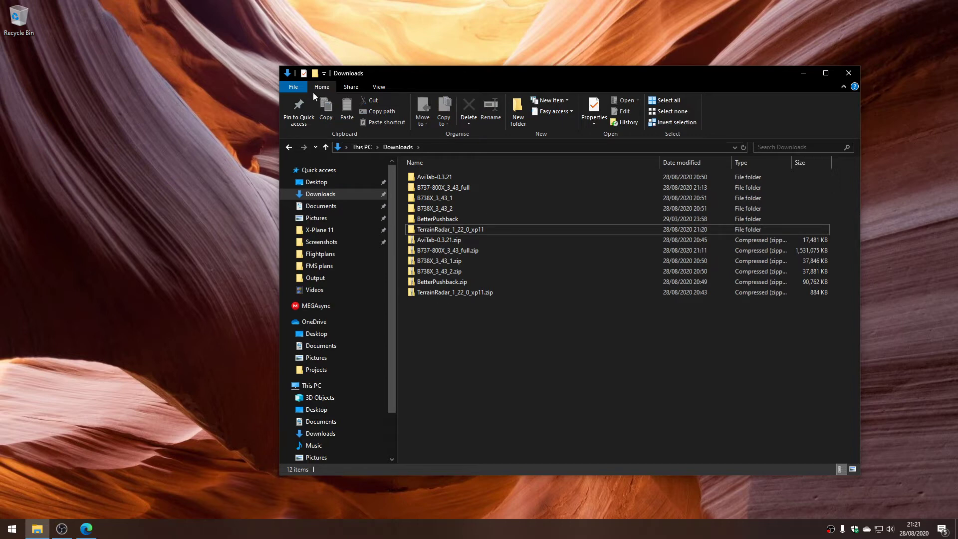
Open a second File Explorer window and arrange the two Downloads windows side by side.
left_click_drag(372, 70, 450, 36)
left_click_drag(358, 65, 489, 68)
left_click(492, 53)
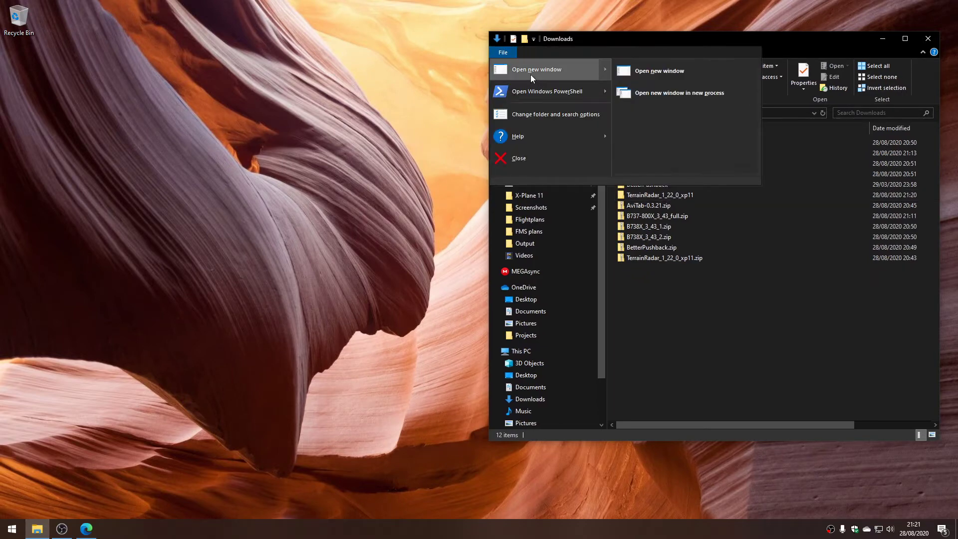
left_click(531, 74)
left_click_drag(611, 53, 127, 41)
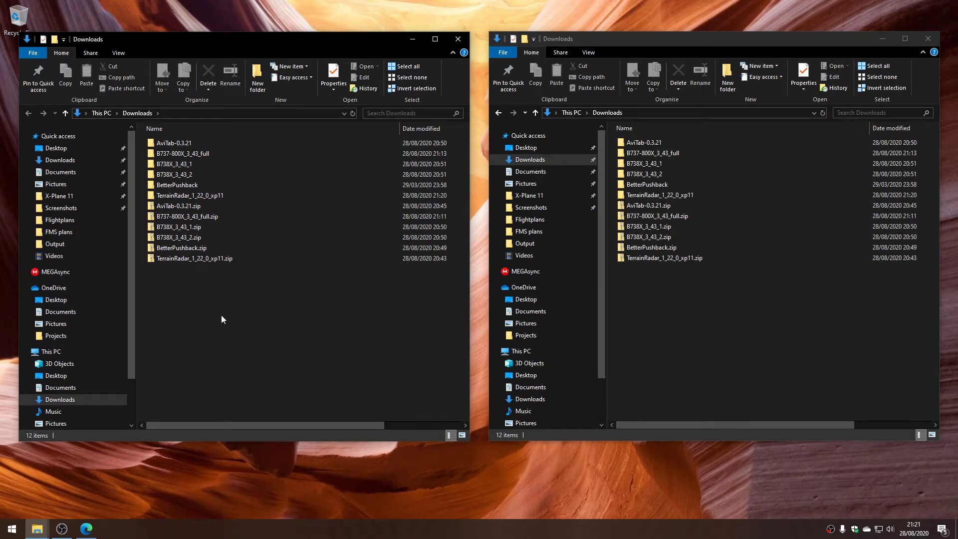
left_click(711, 310)
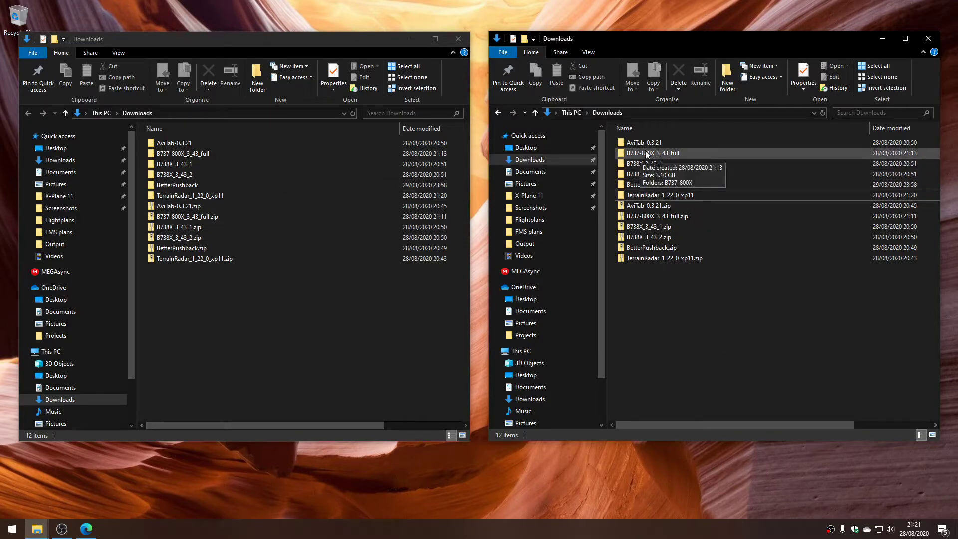
Inspect the contents of B737-800X inside the extracted B737-800X_3_43_full folder, and return to B737-800X_3_43_full.
double_click(663, 154)
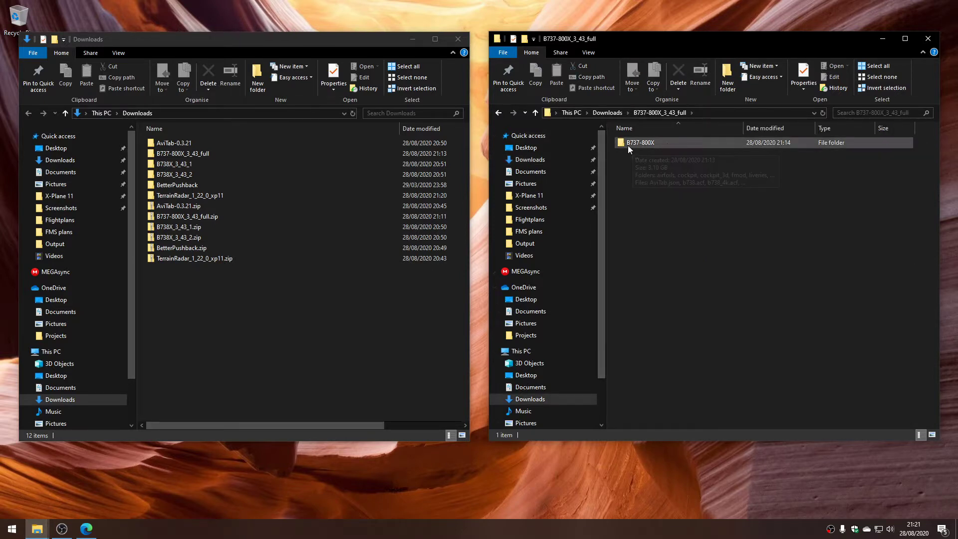
double_click(642, 143)
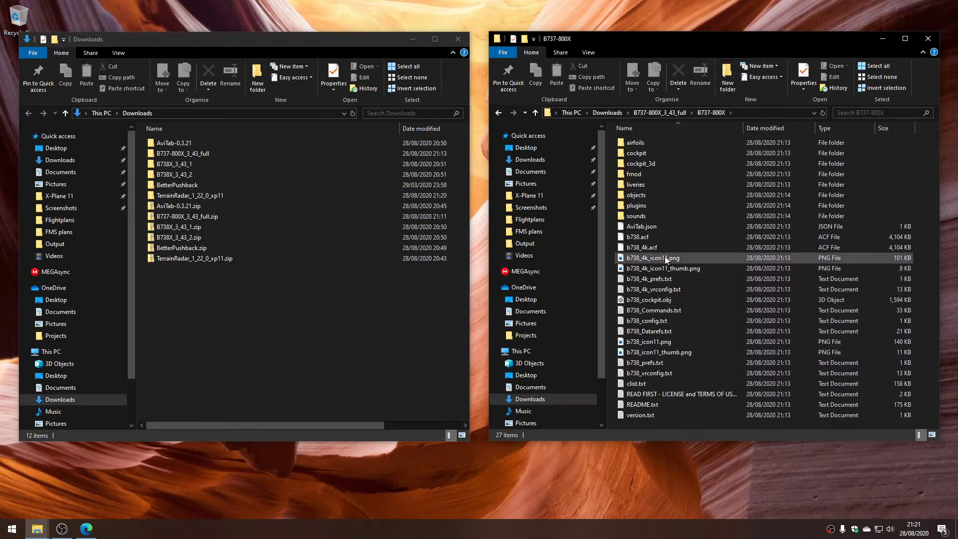
left_click(671, 113)
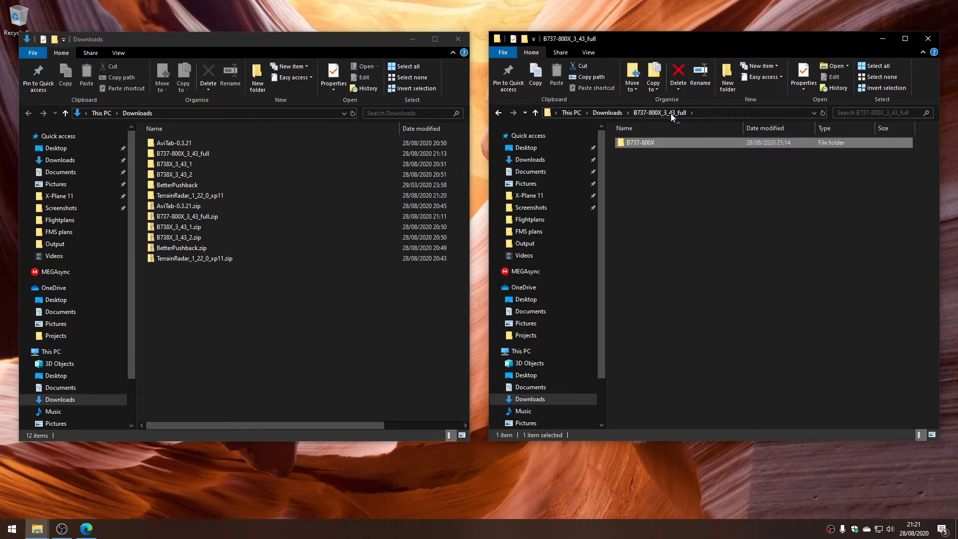
Move the B737-800X folder from B737-800X_3_43_full into X-Plane 11's Aircraft folder, replacing the files in the destination.
left_click(338, 350)
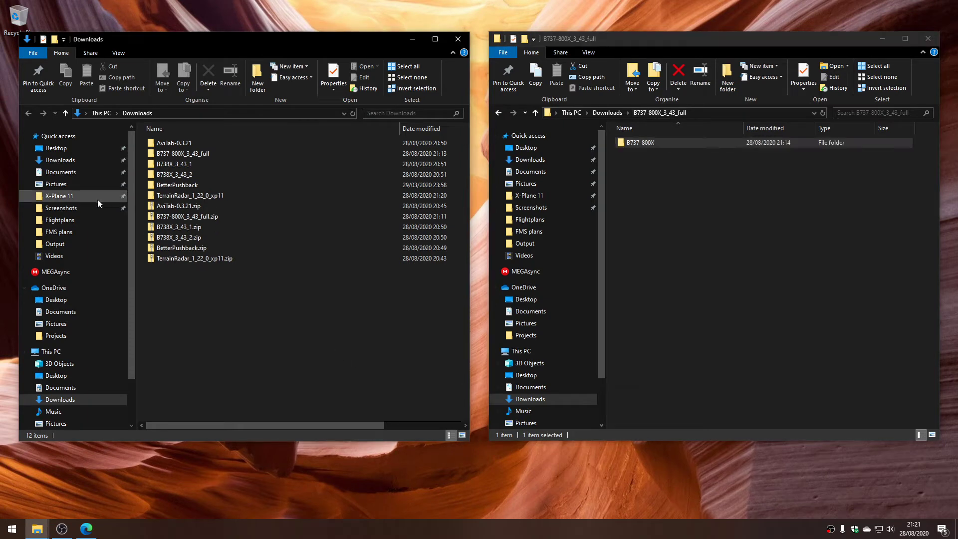
left_click(72, 199)
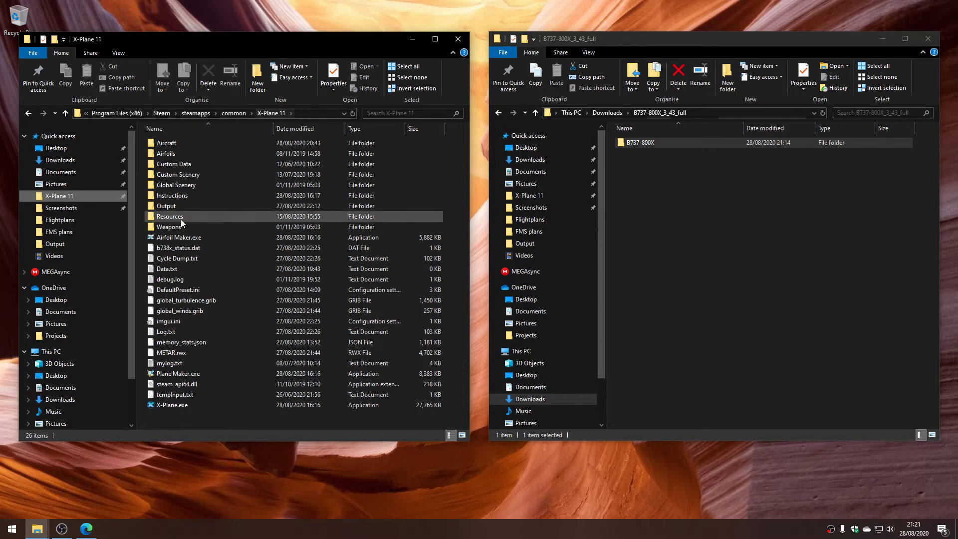
double_click(170, 143)
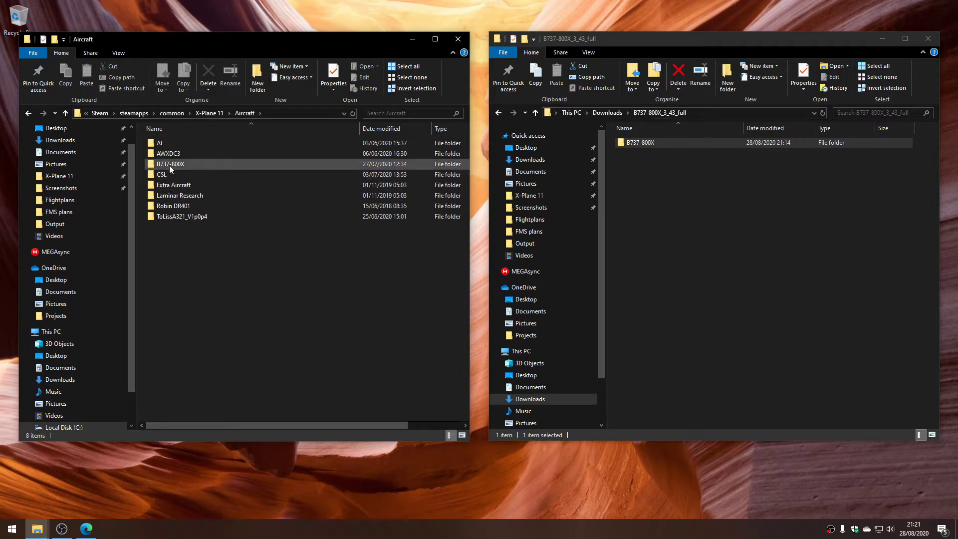
left_click(642, 186)
left_click_drag(648, 142, 233, 265)
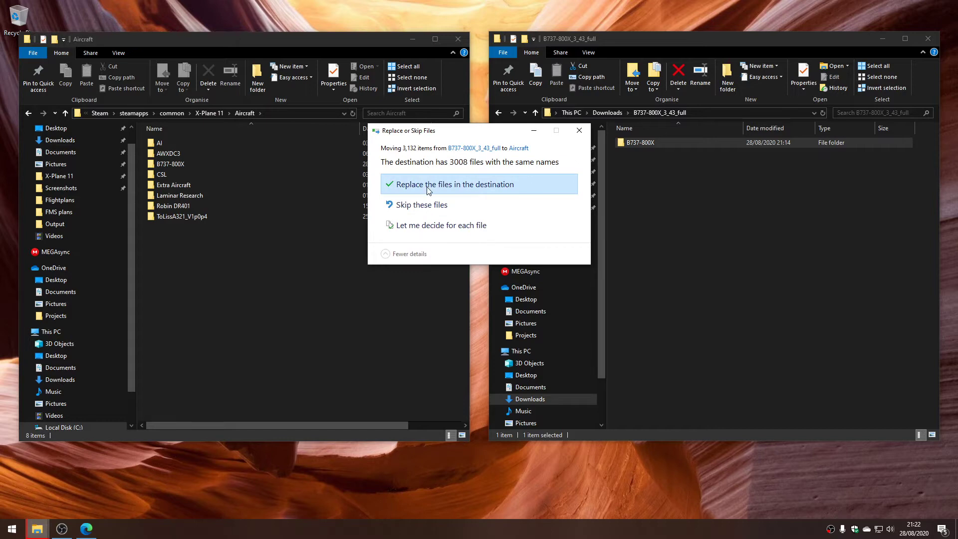
left_click(428, 185)
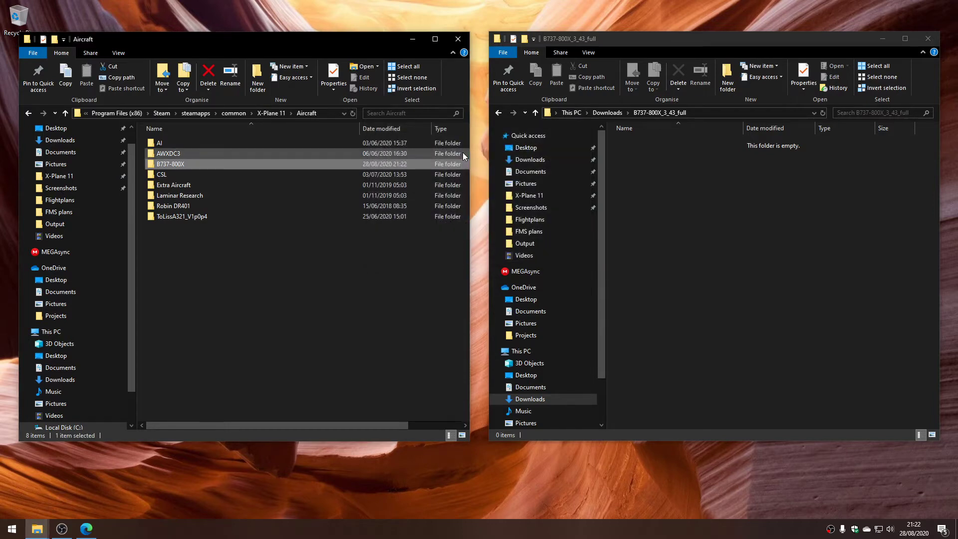
Move everything from Downloads' B738X_3_43_1 folder into the B737-800X folder under Aircraft, replacing the files in the destination.
left_click(681, 204)
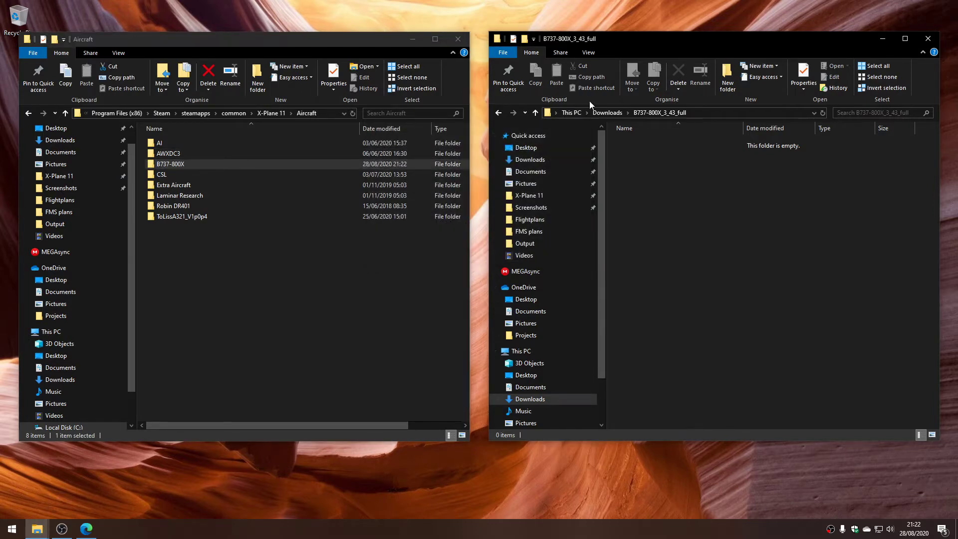
left_click(605, 112)
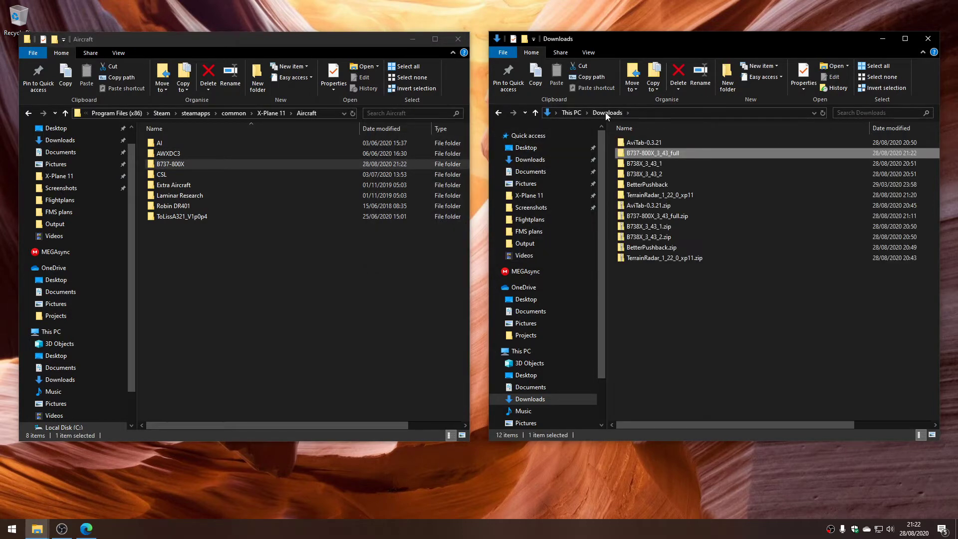
double_click(651, 163)
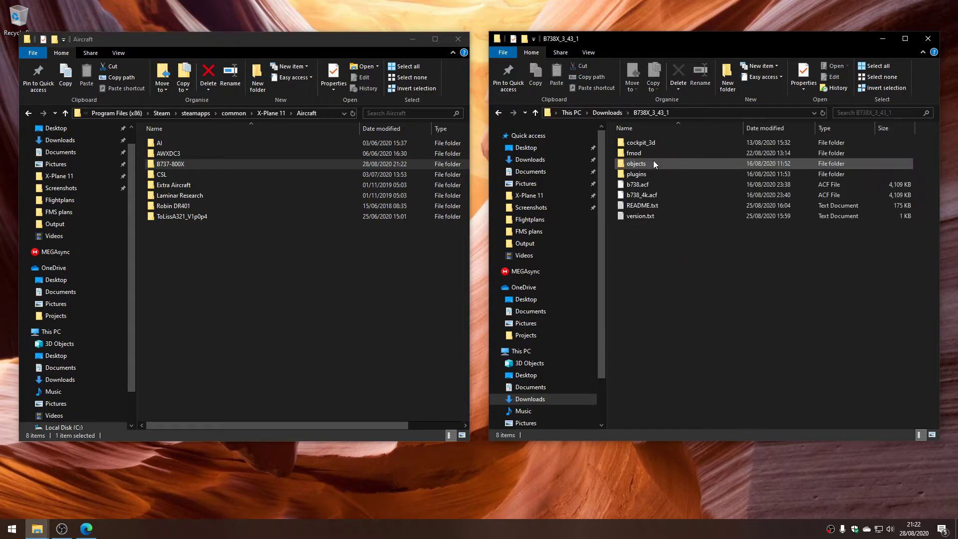
double_click(159, 164)
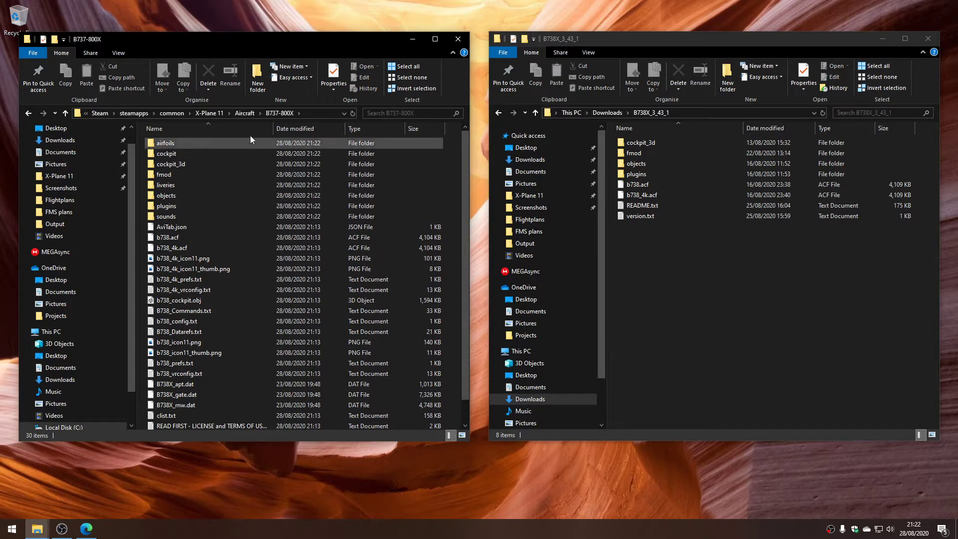
left_click_drag(732, 337, 239, 306)
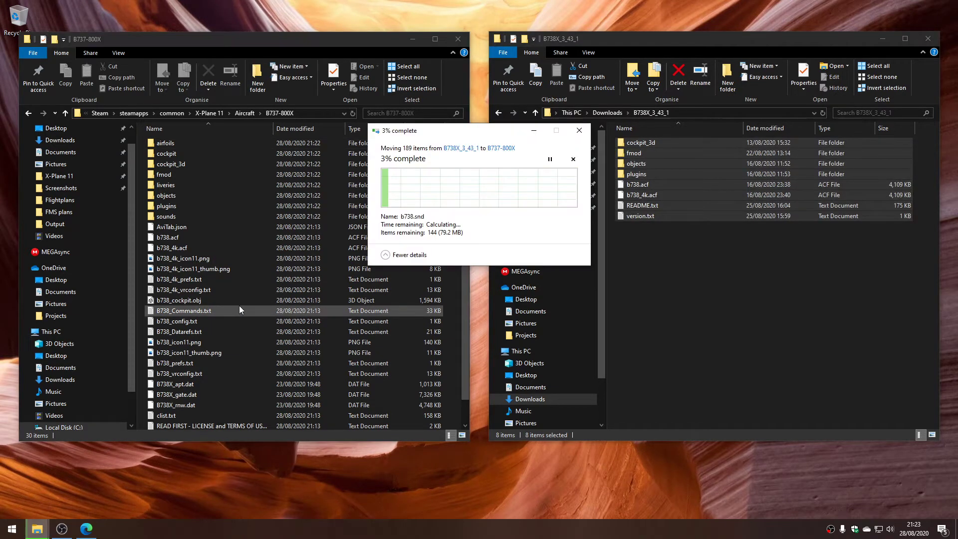
left_click(468, 185)
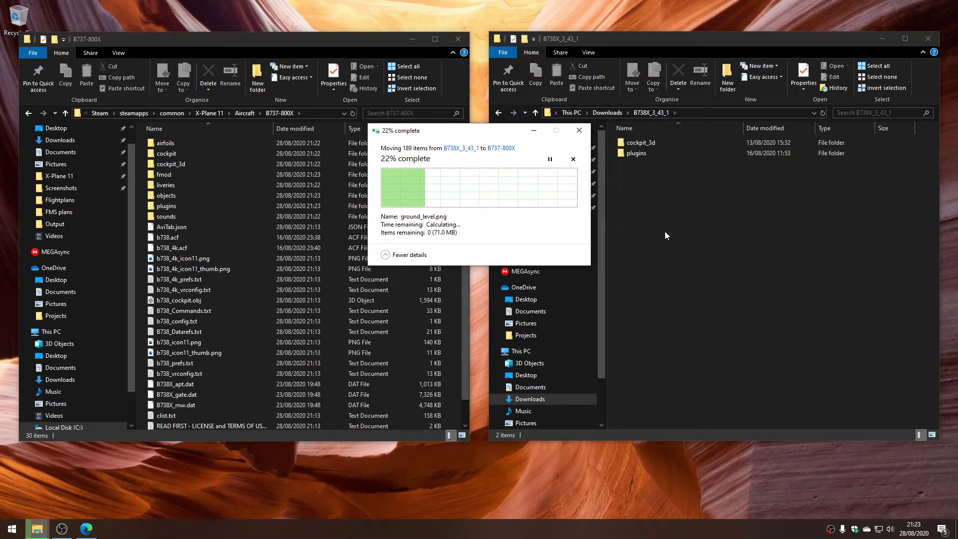
Move all contents of the B738X_3_43_2 patch folder into the B737-800X aircraft folder, replacing the existing files.
left_click(614, 112)
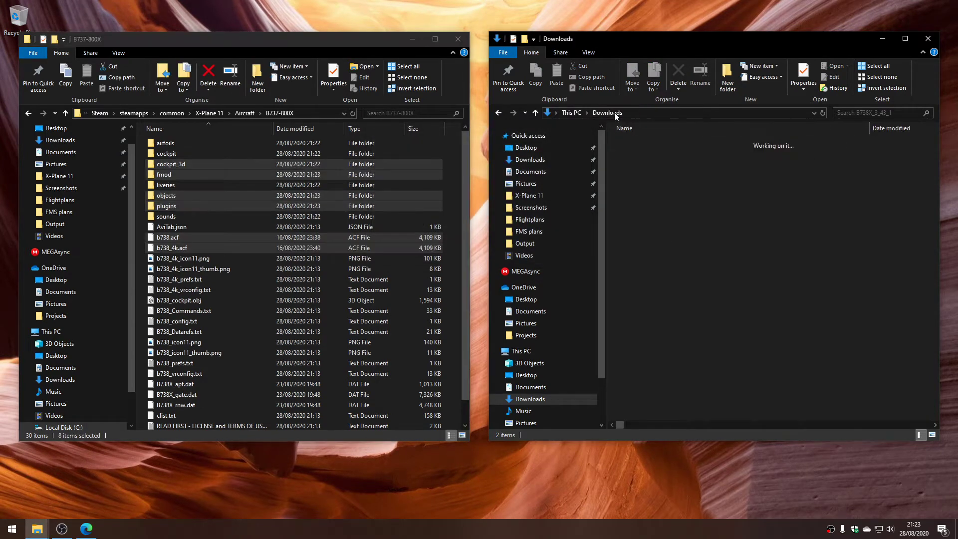
double_click(664, 175)
left_click_drag(703, 270, 621, 139)
left_click_drag(634, 175, 240, 310)
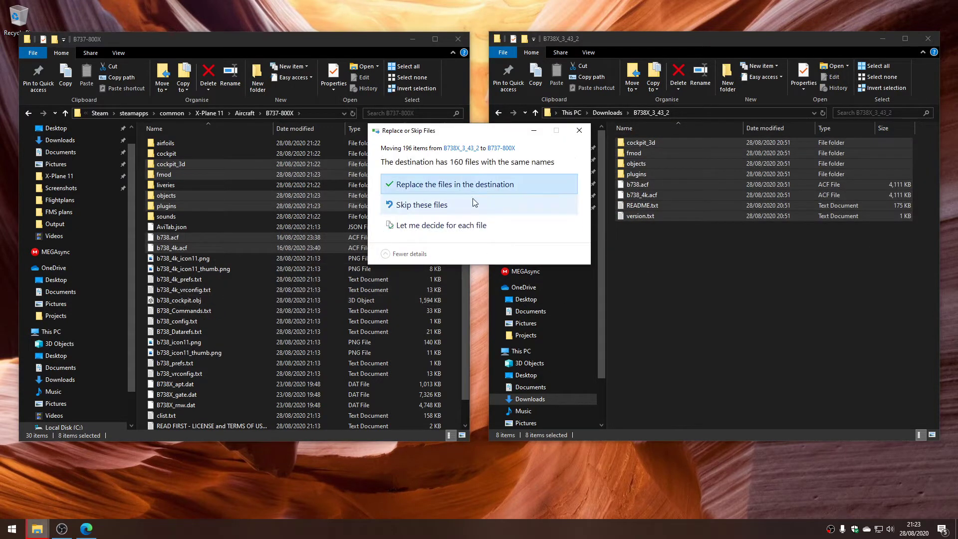
left_click(459, 185)
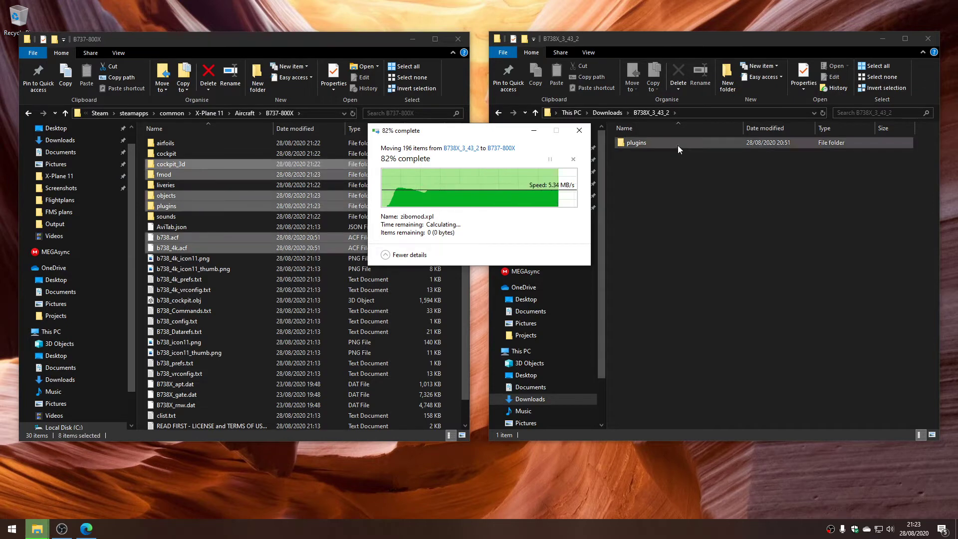
Try to open the plugins folder in B738X_3_43_2, dismiss the message, and recheck B738X_3_43_2 for leftover files.
double_click(637, 142)
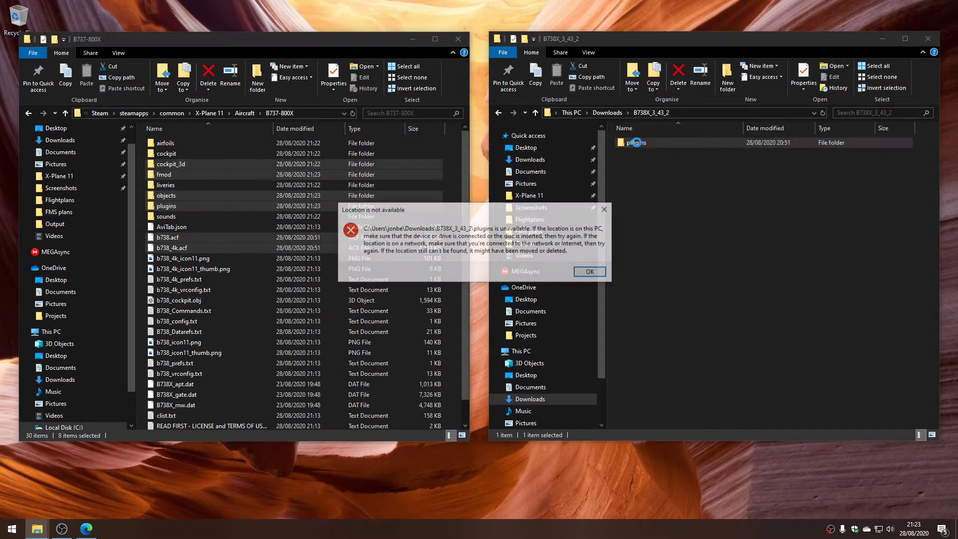
left_click(591, 274)
left_click(608, 112)
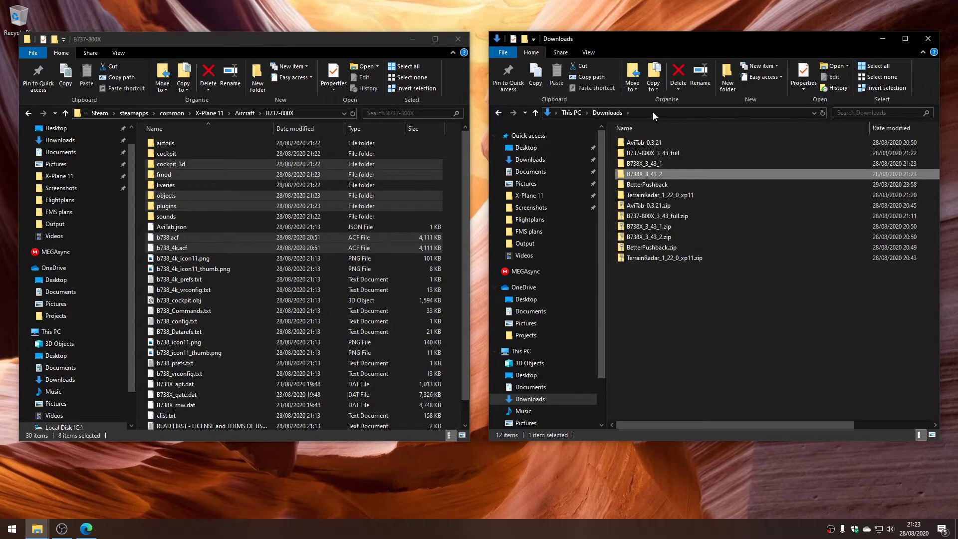
double_click(642, 173)
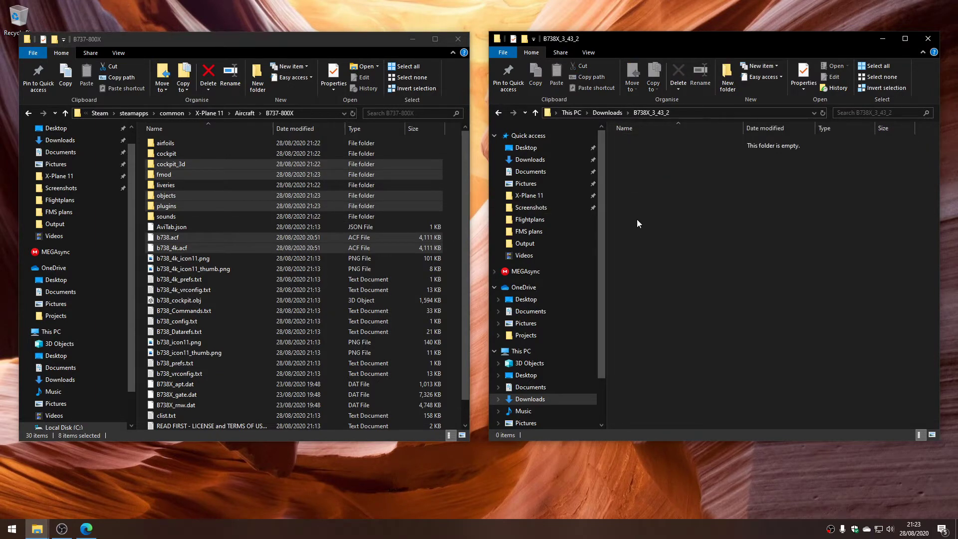
Delete the extracted B737-800X_3_43_full, B738X_3_43_1 and B738X_3_43_2 folders from Downloads.
left_click(608, 112)
left_click(664, 165, "ctrl")
left_click(671, 153, "ctrl")
key("Delete")
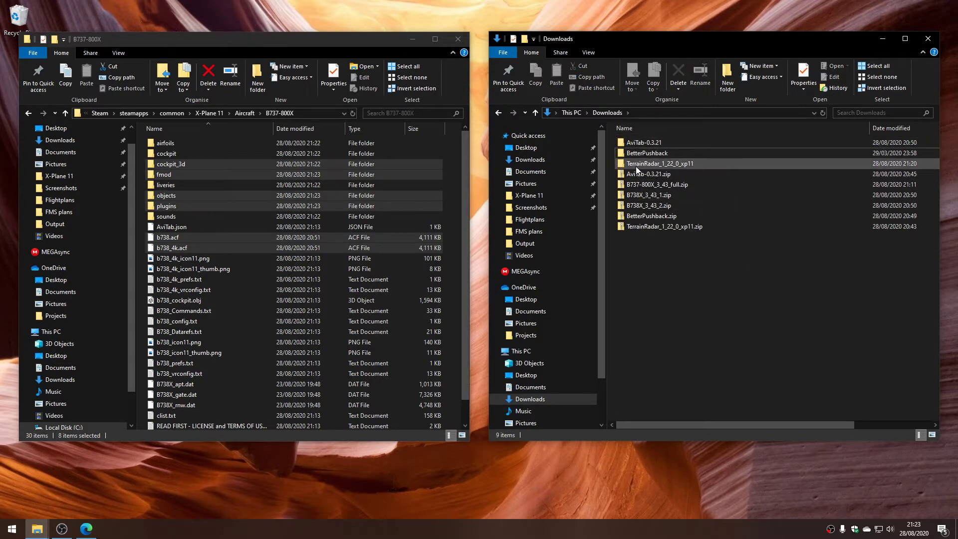
Show X-Plane 11's Resources > plugins folder in the File Explorer window beside Downloads.
left_click(58, 176)
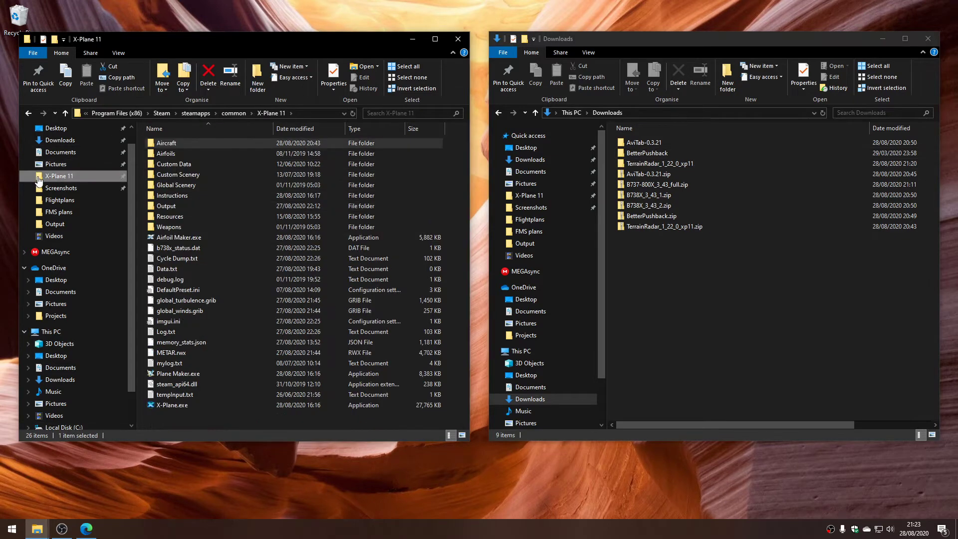
left_click(174, 217)
double_click(174, 218)
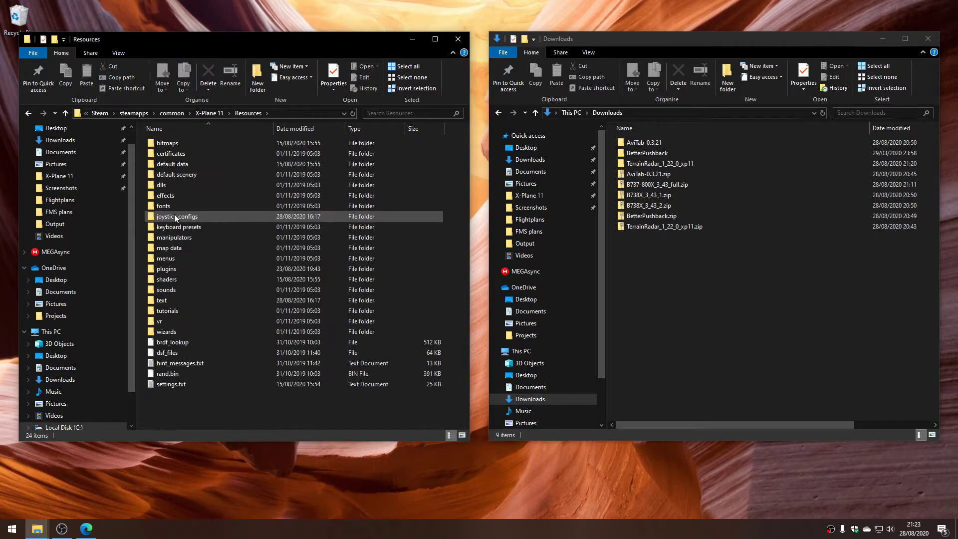
double_click(161, 269)
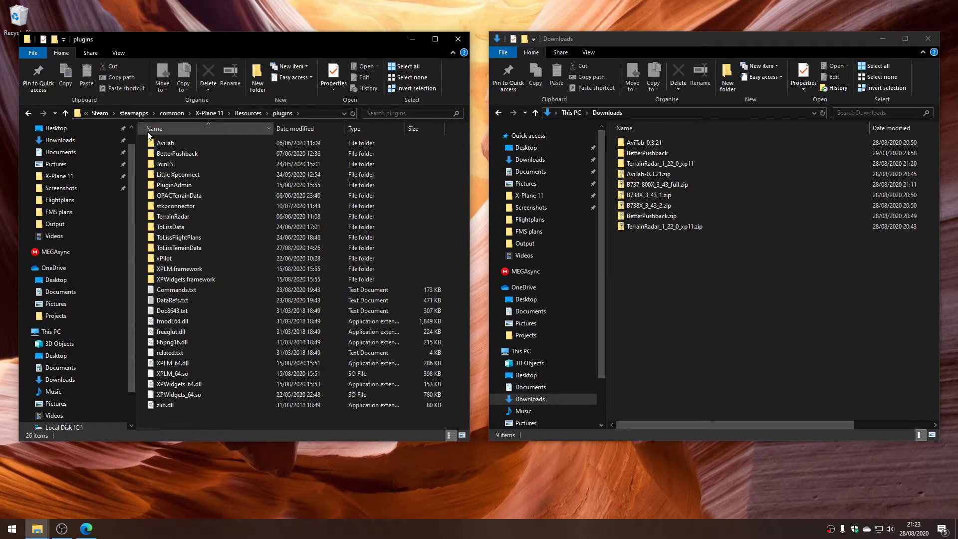
Delete all the zip archives, from AviTab-0.3.21.zip through TerrainRadar_1_22_0_xp11.zip, from Downloads.
left_click(738, 280)
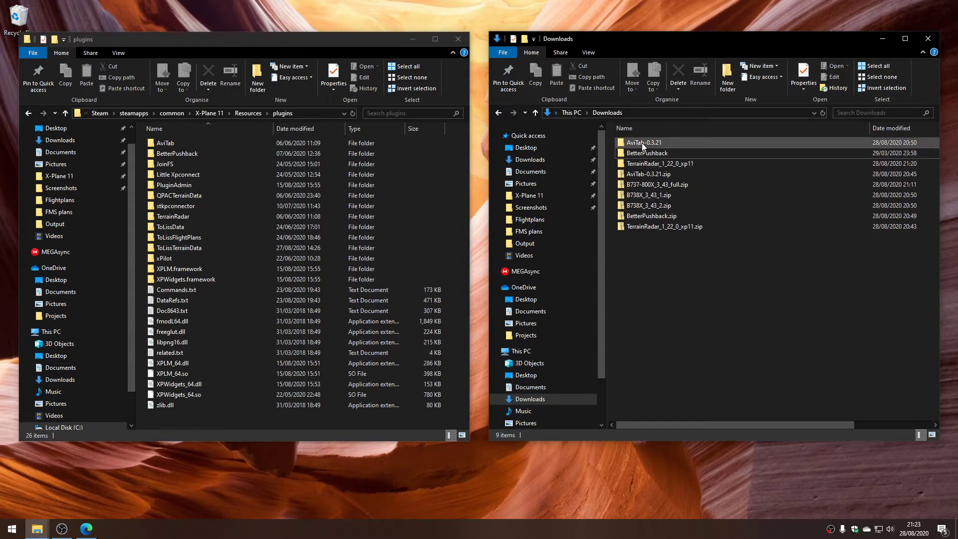
left_click(641, 174)
left_click(655, 231, "shift")
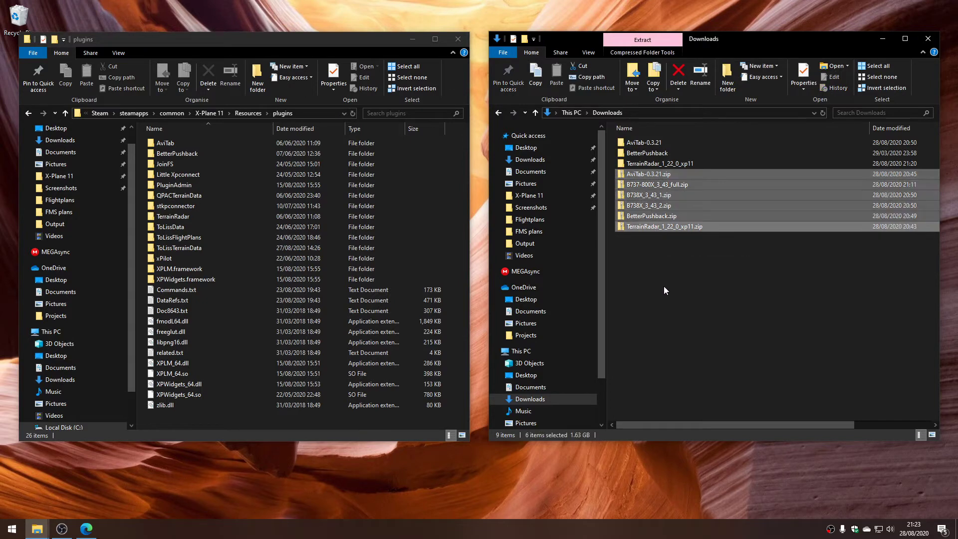
key("Delete")
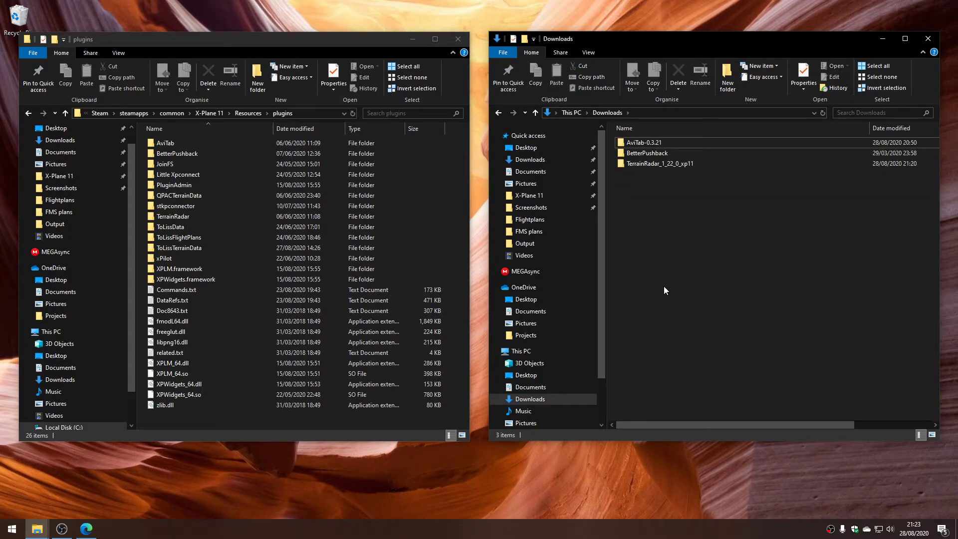
Check the AviTab folder inside AviTab-0.3.21 and move it into X-Plane 11's plugins folder, replacing the existing files.
double_click(633, 144)
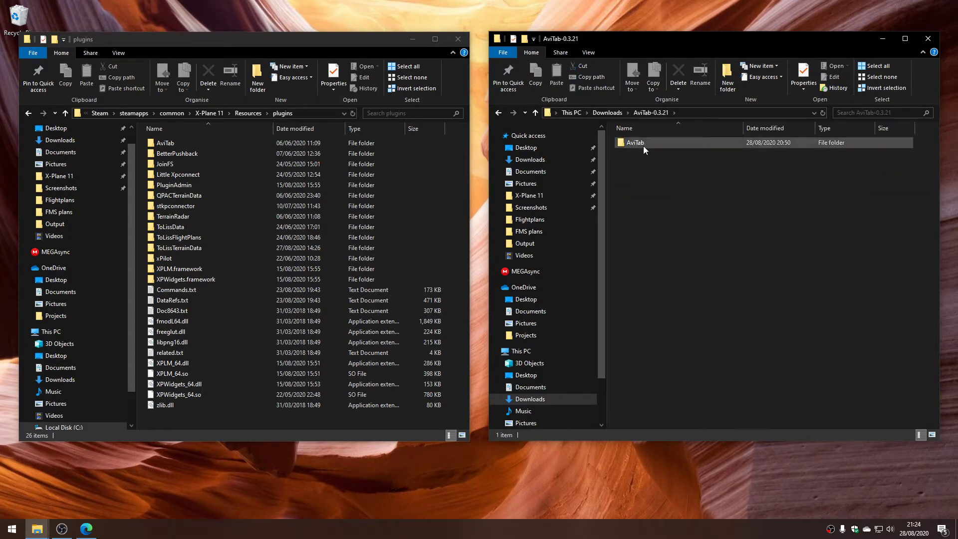
double_click(629, 142)
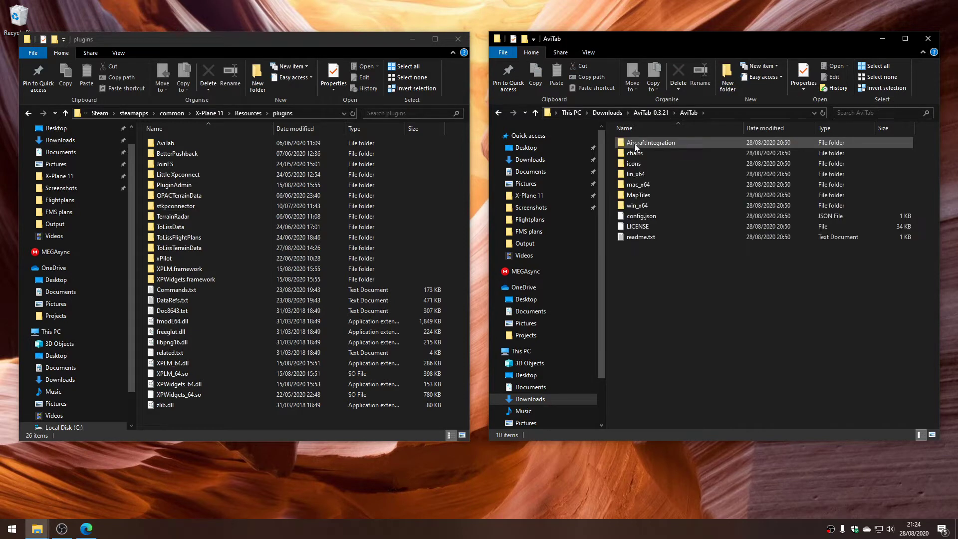
left_click(655, 113)
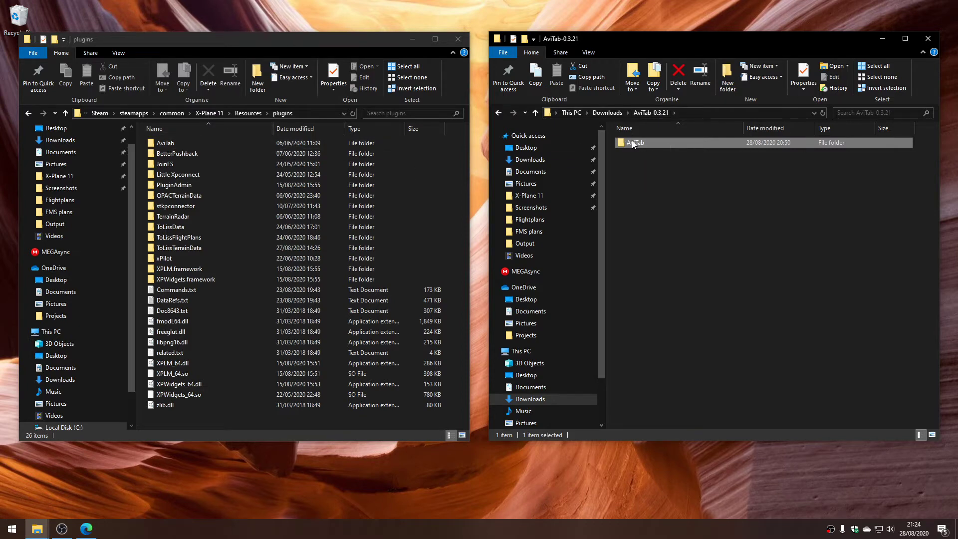
left_click_drag(632, 144, 459, 151)
left_click(448, 181)
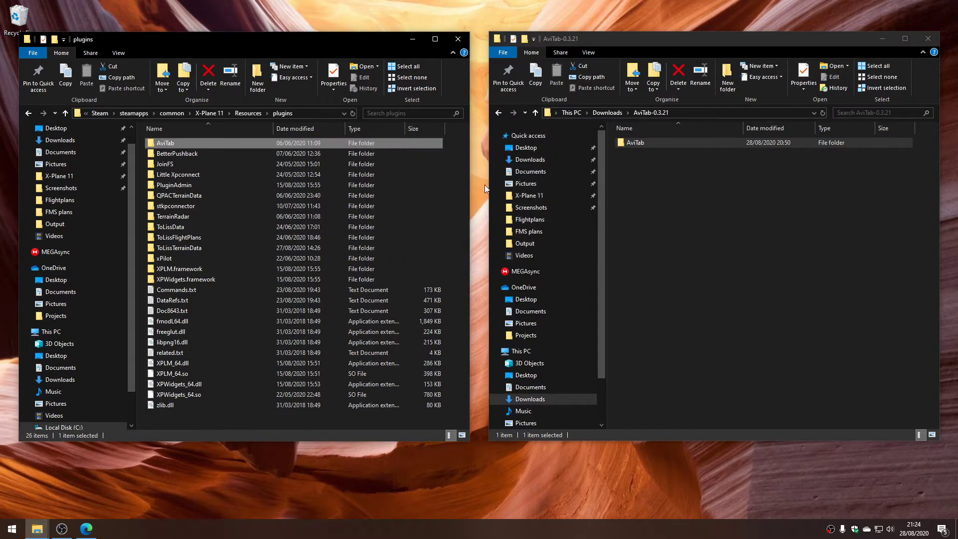
Check the BetterPushback folder's contents in Downloads and move the folder into X-Plane 11's plugins folder, replacing the existing files.
left_click(607, 112)
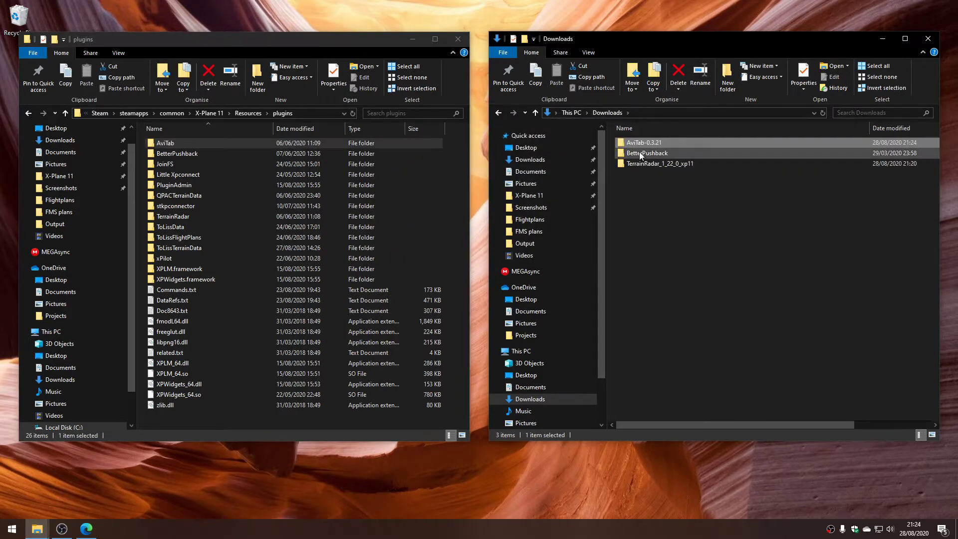
double_click(639, 153)
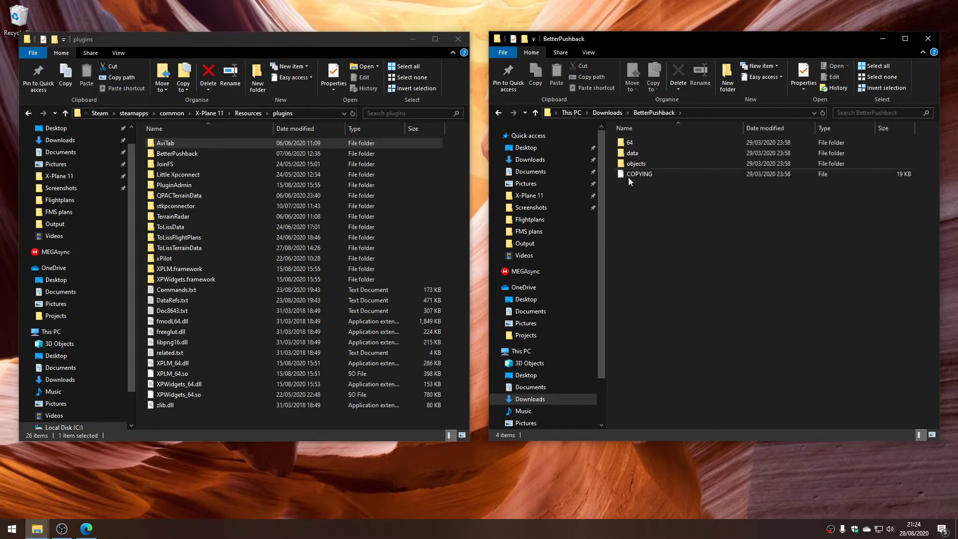
left_click(610, 112)
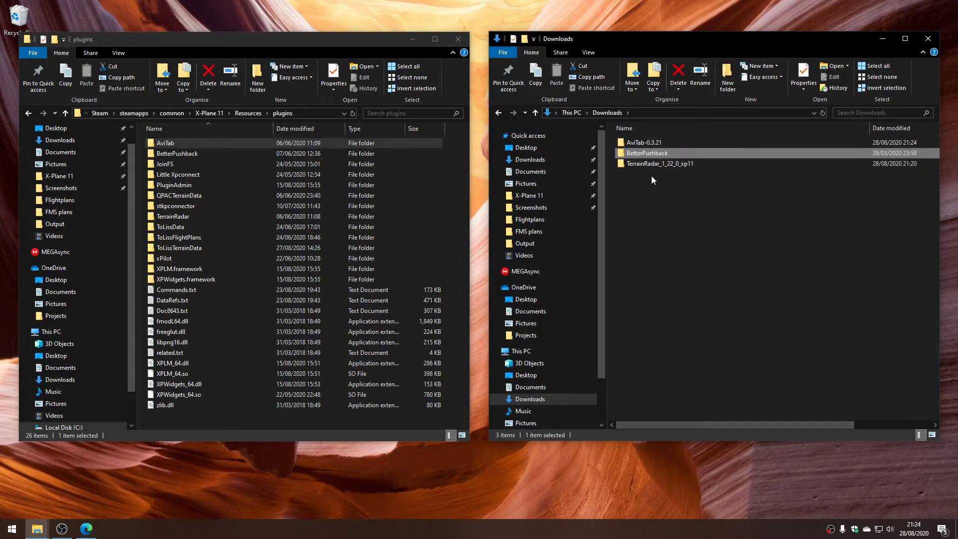
left_click_drag(648, 154, 458, 188)
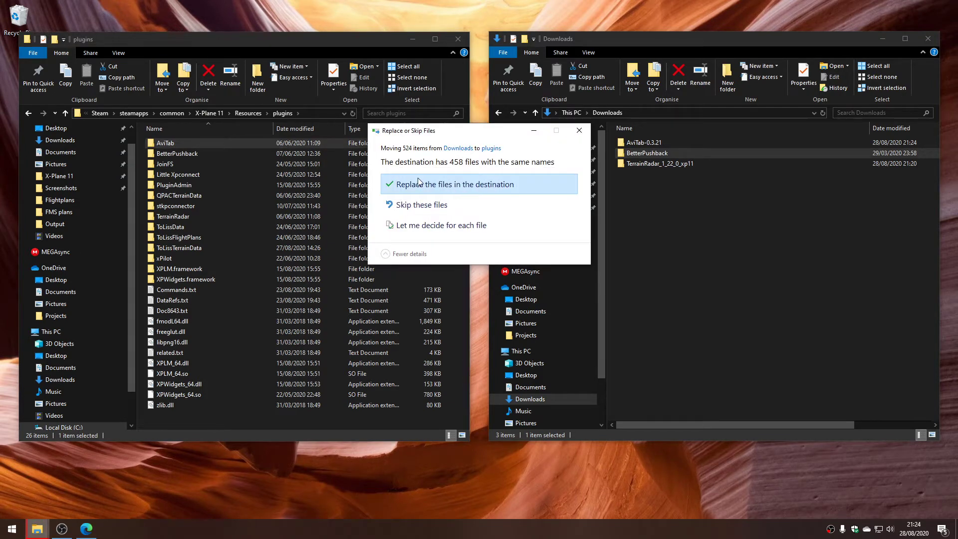
left_click(418, 182)
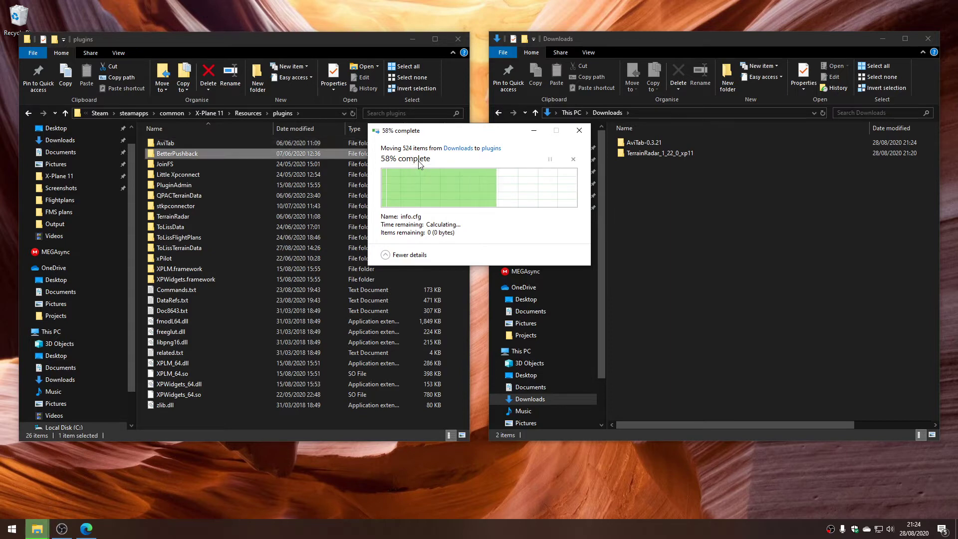
Move the TerrainRadar folder from TerrainRadar_1_22_0_xp11 in Downloads into X-Plane 11's plugins folder, replacing the existing files.
left_click(731, 210)
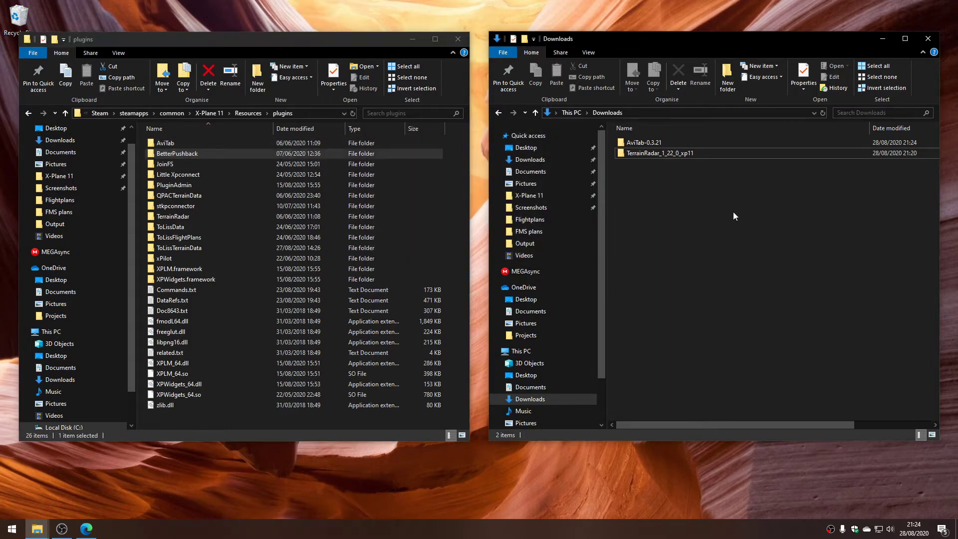
double_click(652, 155)
left_click_drag(647, 143, 454, 180)
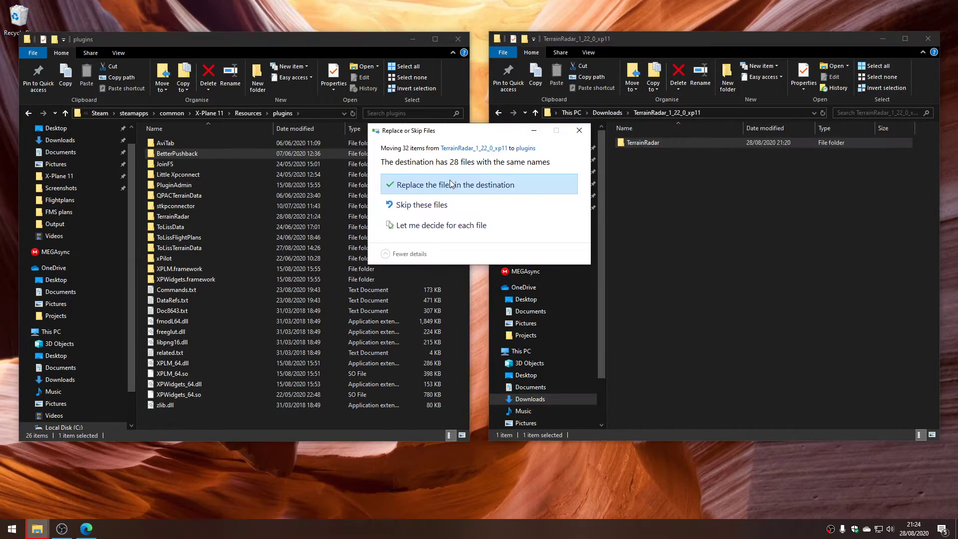
left_click(452, 183)
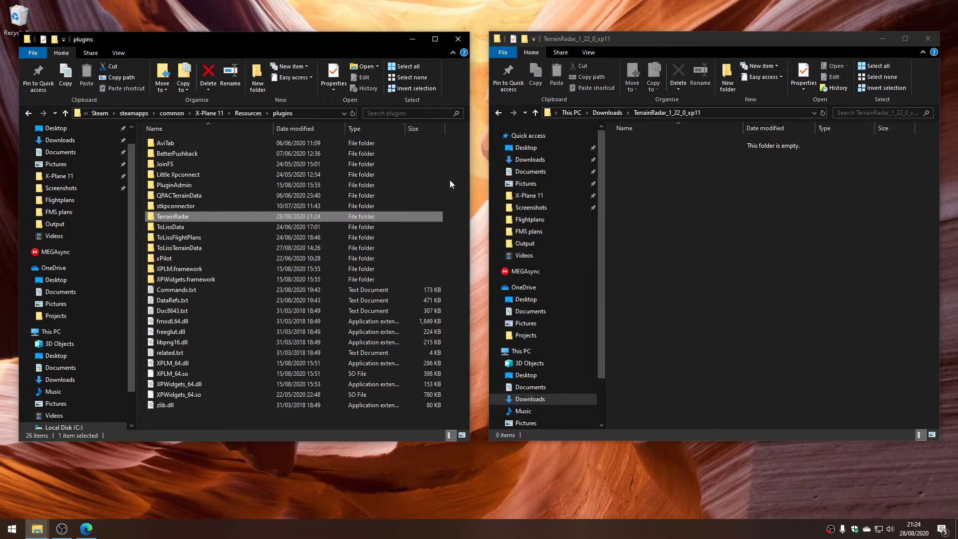
Close both File Explorer windows and empty the Recycle Bin.
left_click(926, 39)
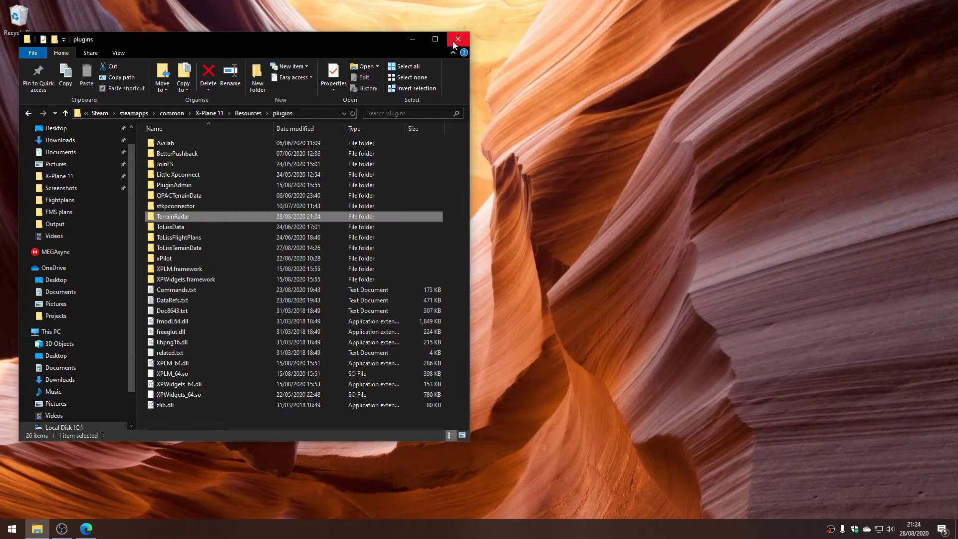
left_click(454, 41)
right_click(24, 16)
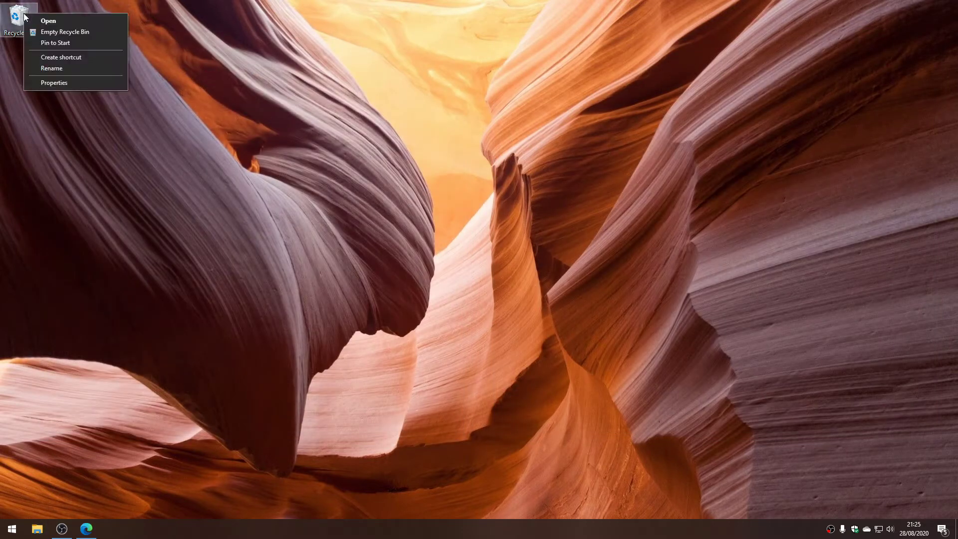
left_click(67, 31)
left_click(518, 274)
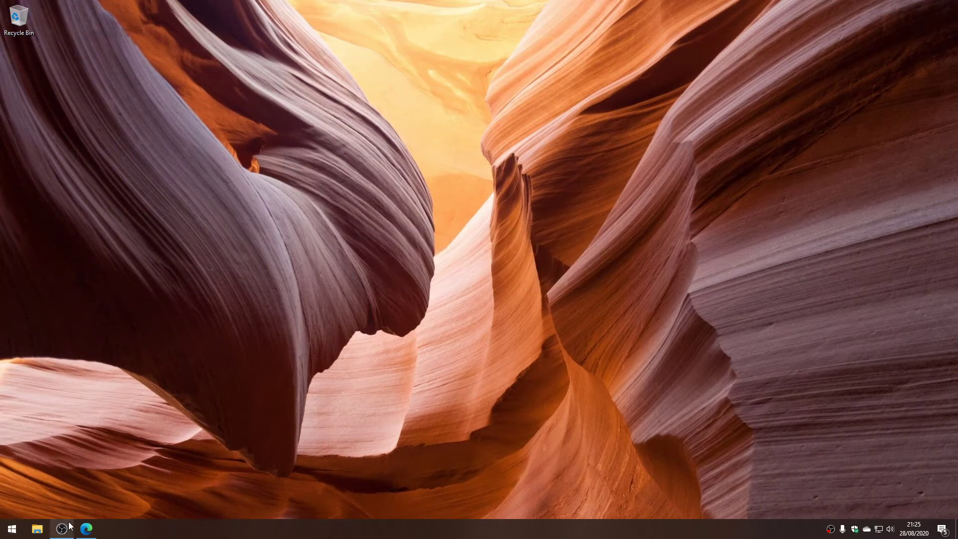
Launch X-Plane 11 and begin configuring a new flight.
left_click(5, 533)
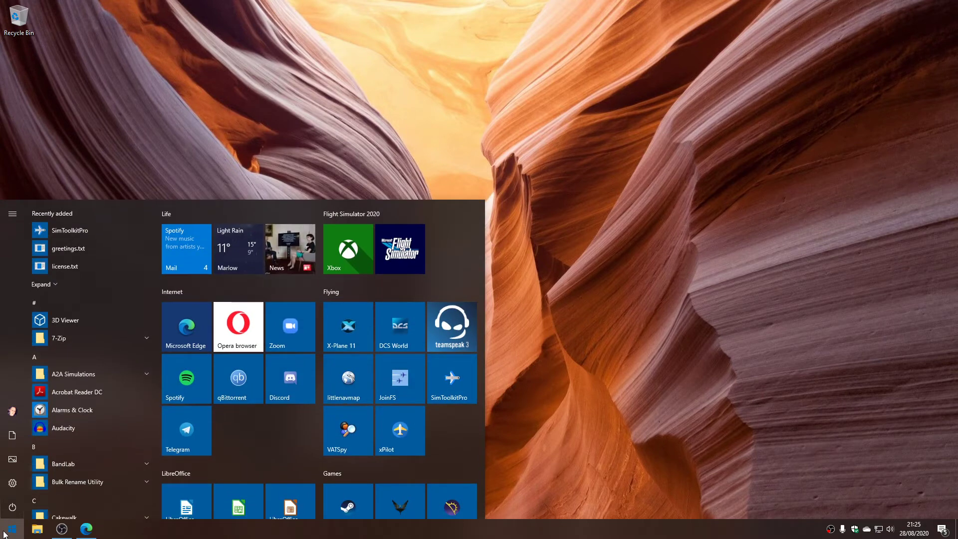
left_click(355, 320)
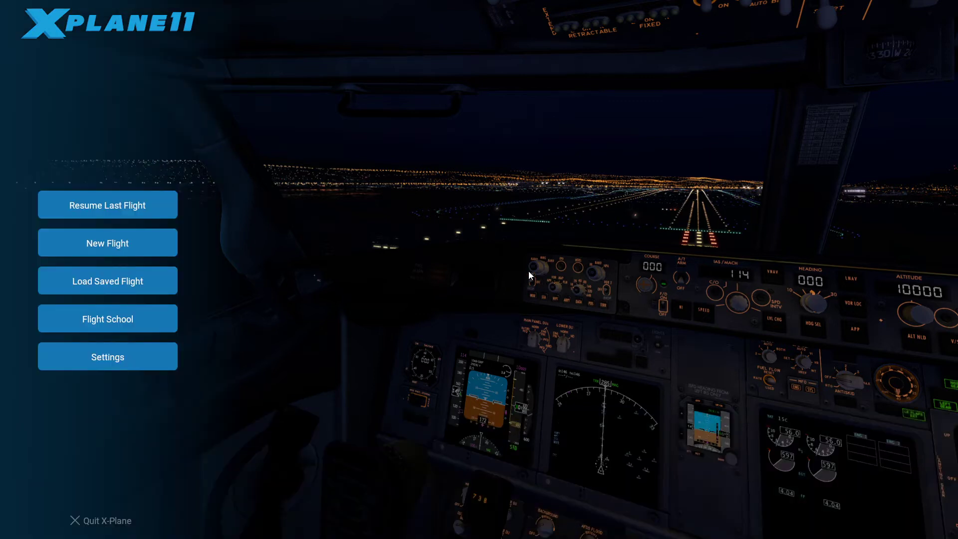
left_click(100, 244)
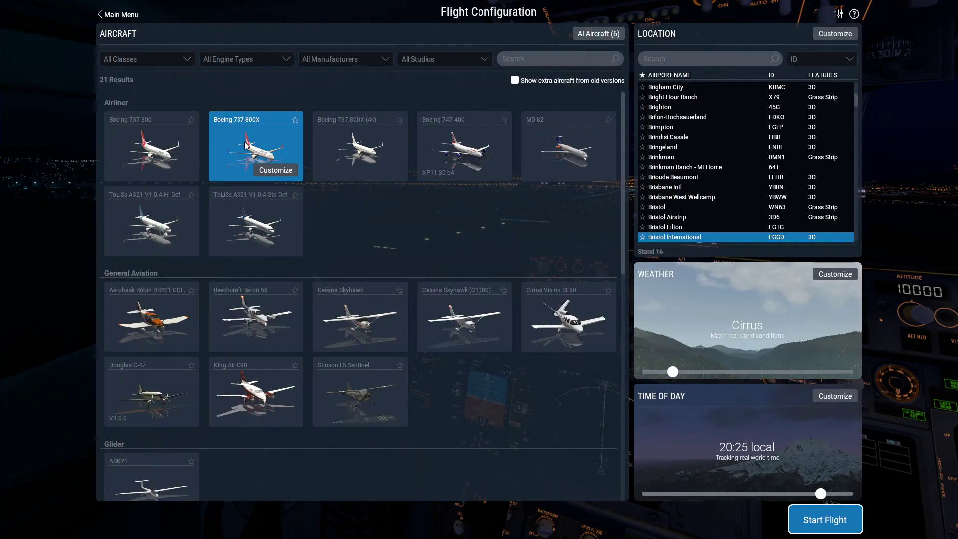
Compare the Boeing 737-800X (4k) with the standard Boeing 737-800X and select the standard Boeing 737-800X for the flight.
left_click(343, 133)
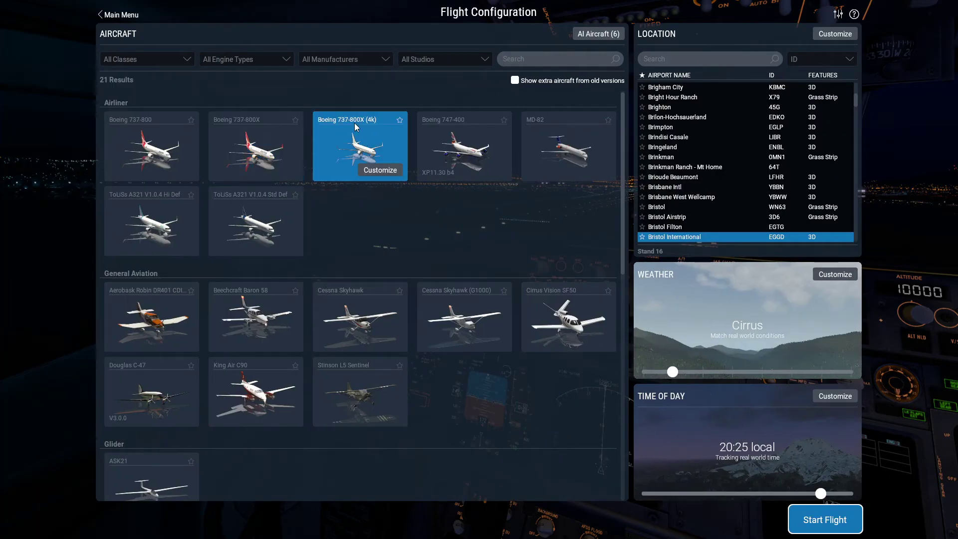
left_click(248, 146)
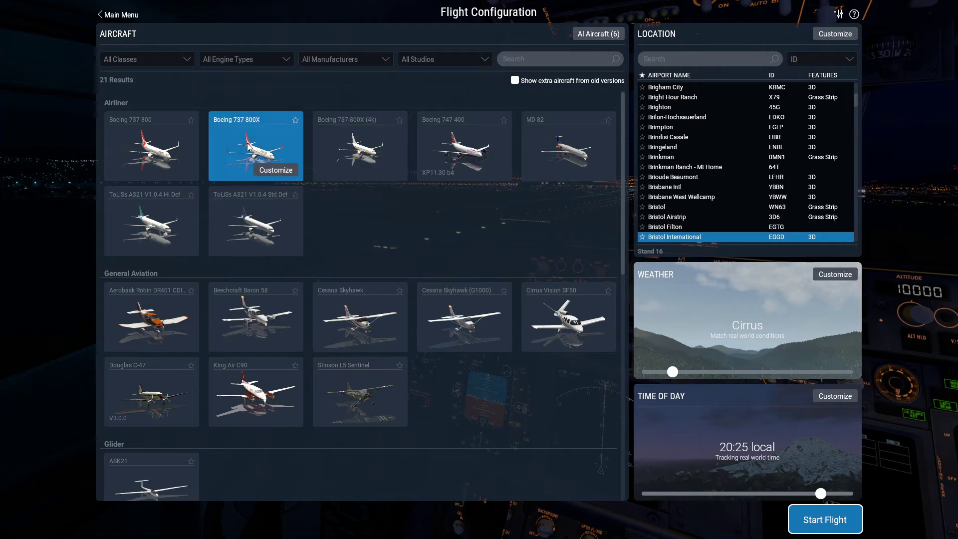
left_click(334, 142)
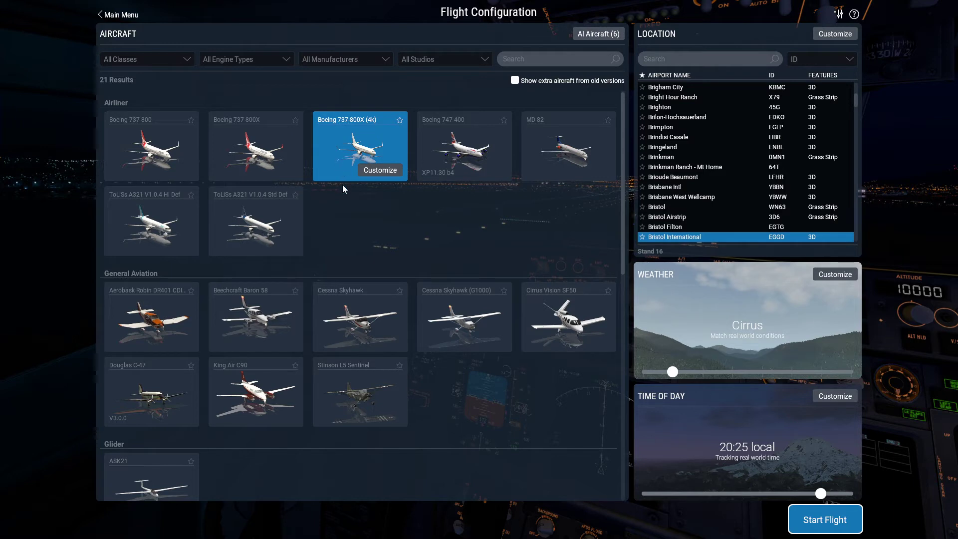
left_click(256, 157)
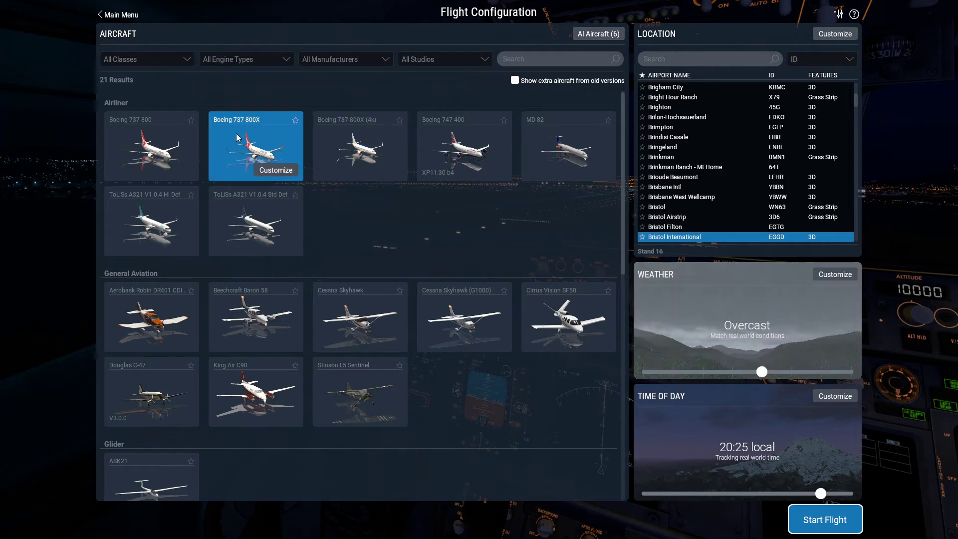
Search for airport EGSS and set the starting location to Stand 34L at London Stansted.
left_click(666, 59)
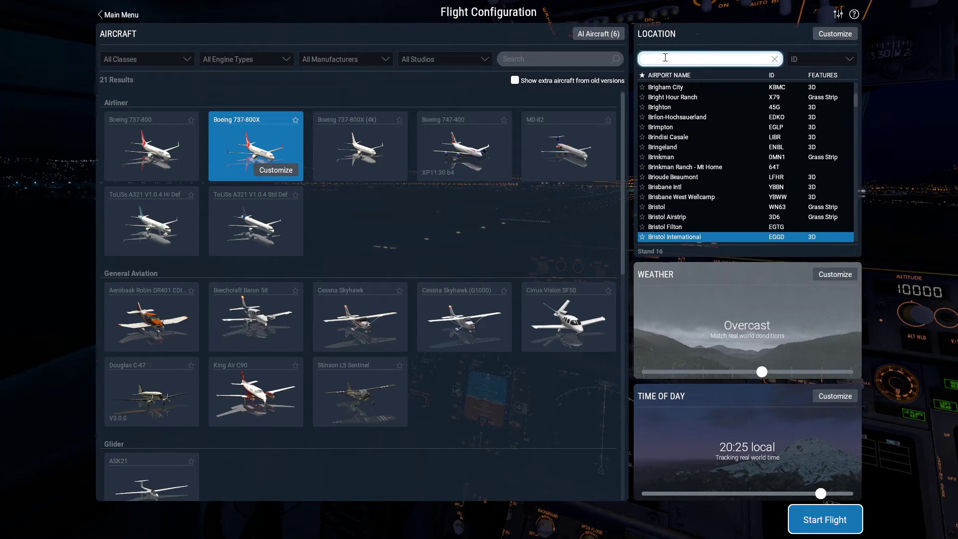
type("EGSS")
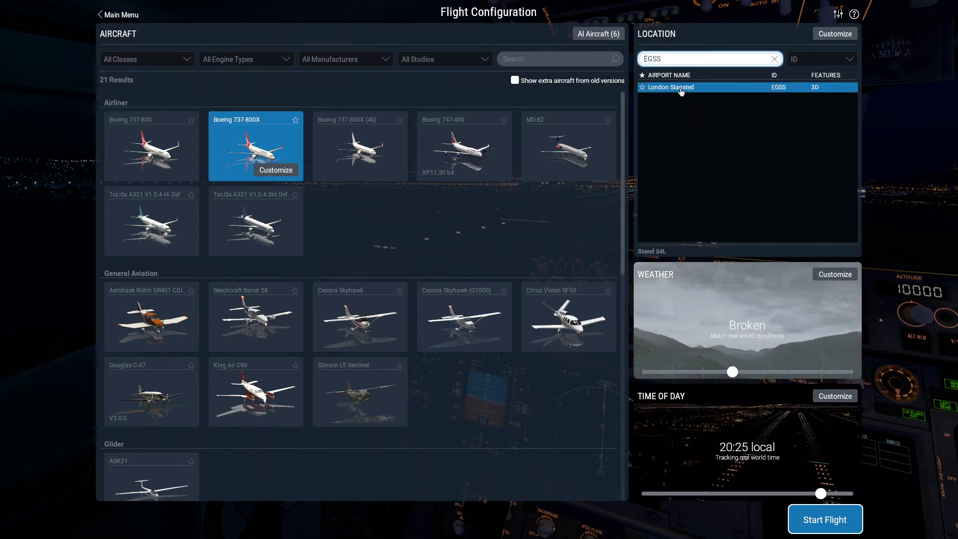
double_click(681, 92)
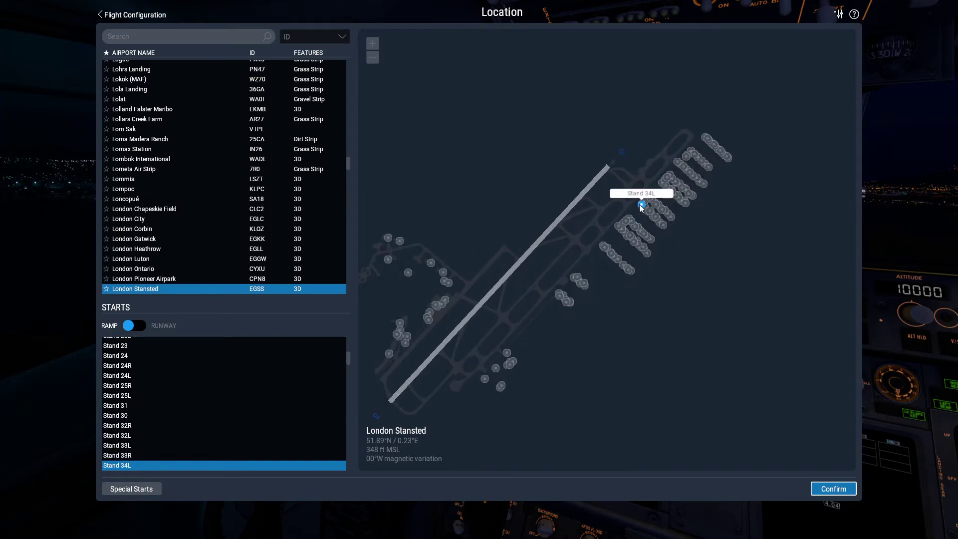
left_click(830, 494)
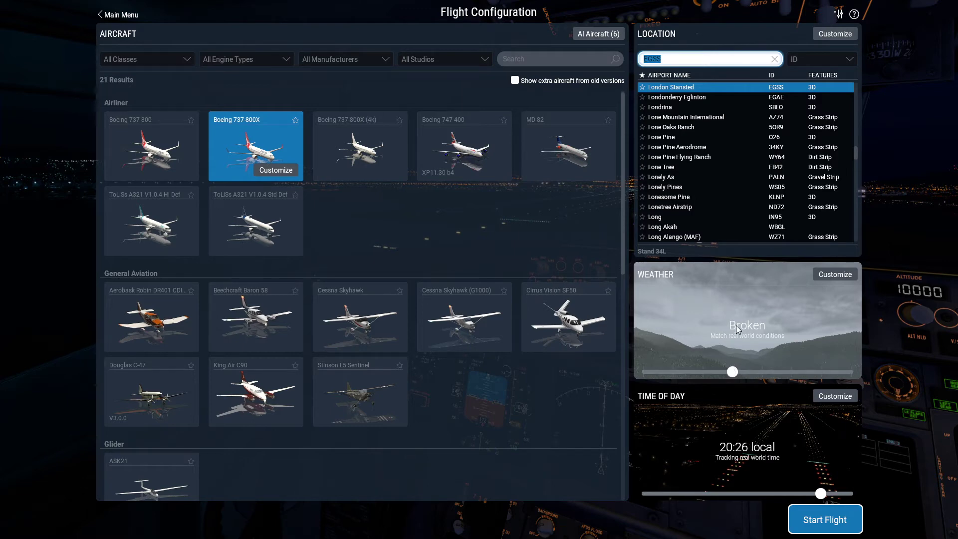
Open the Boeing 737-800X's customization view and browse back and forth, keeping the AXP Qantas VH-VYD 737-800 livery.
left_click(282, 176)
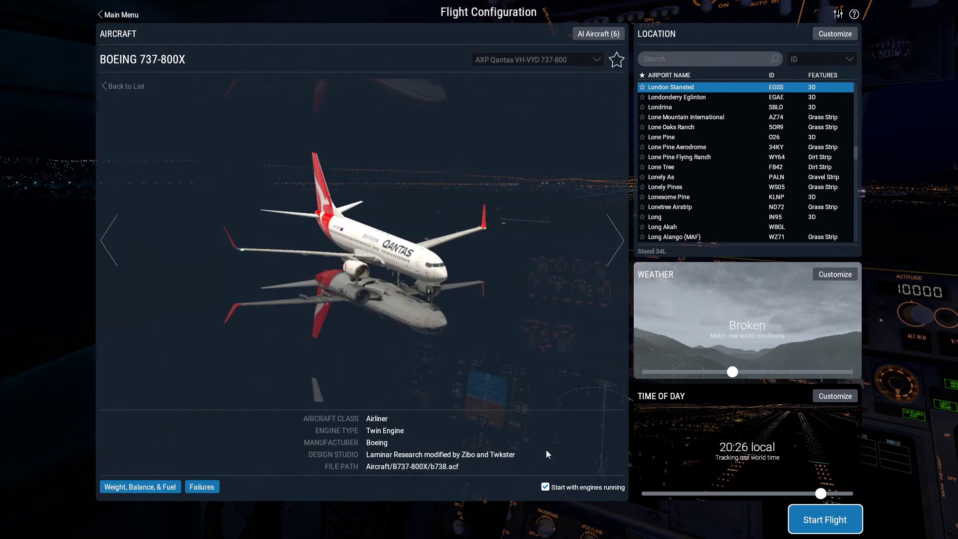
left_click(612, 221)
left_click(102, 241)
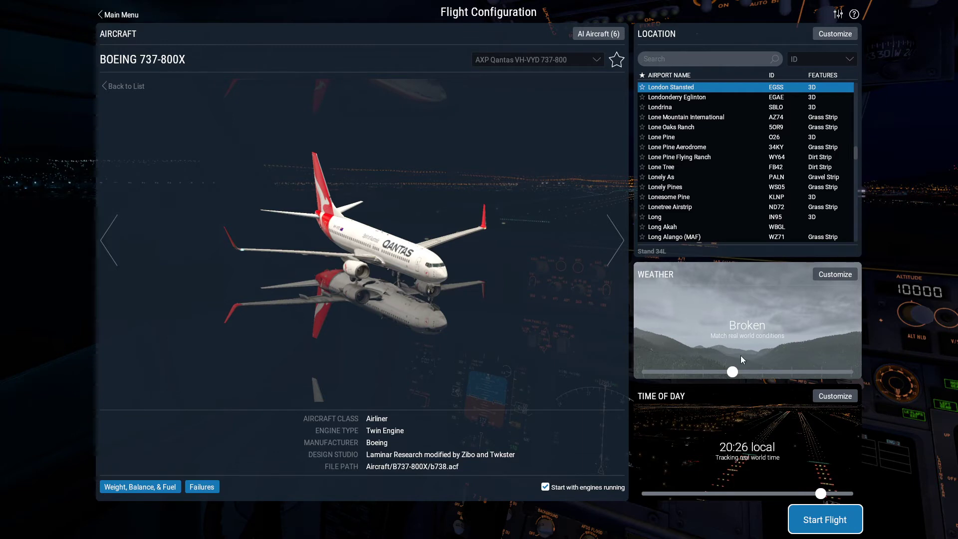
Set the weather to Clear and the time of day to about 12:11 local, and start the flight.
left_click_drag(731, 373, 583, 370)
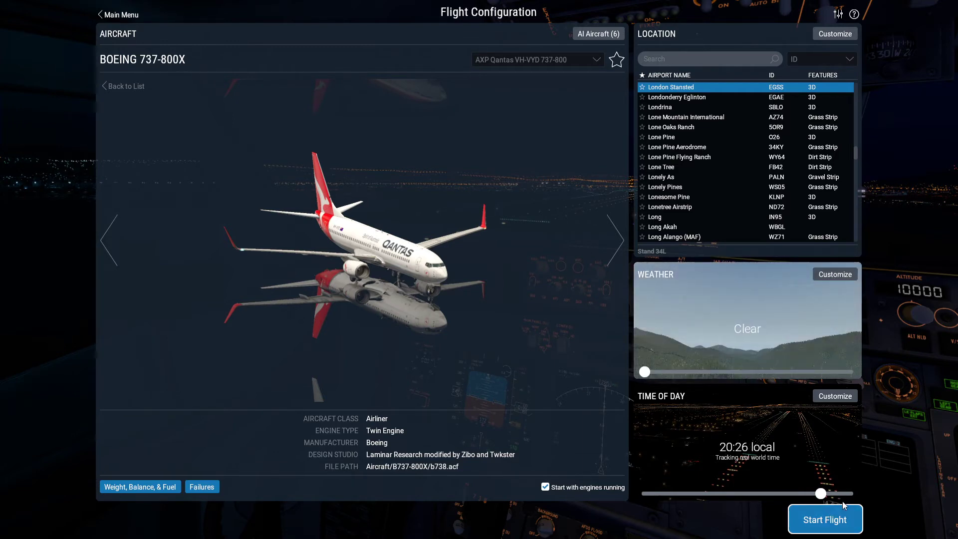
left_click_drag(821, 494, 752, 495)
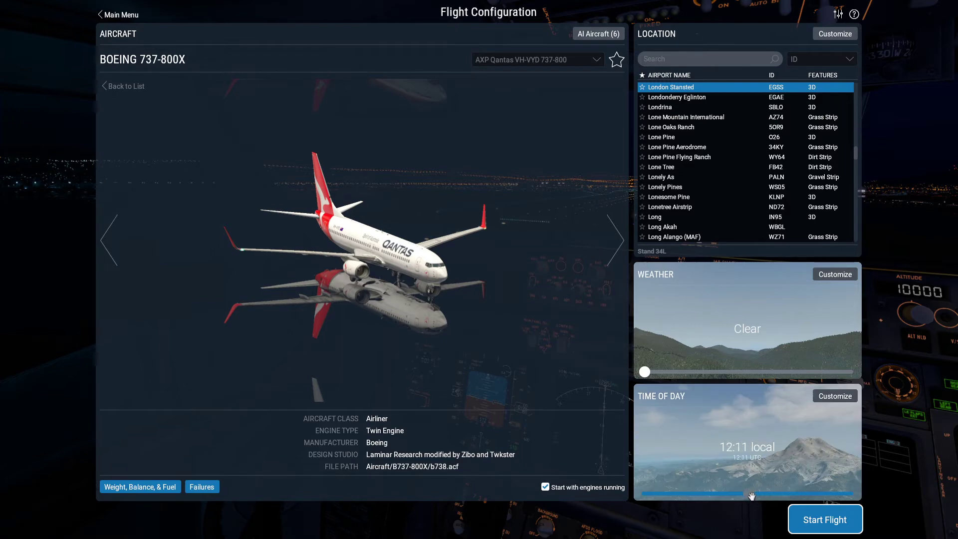
left_click(806, 518)
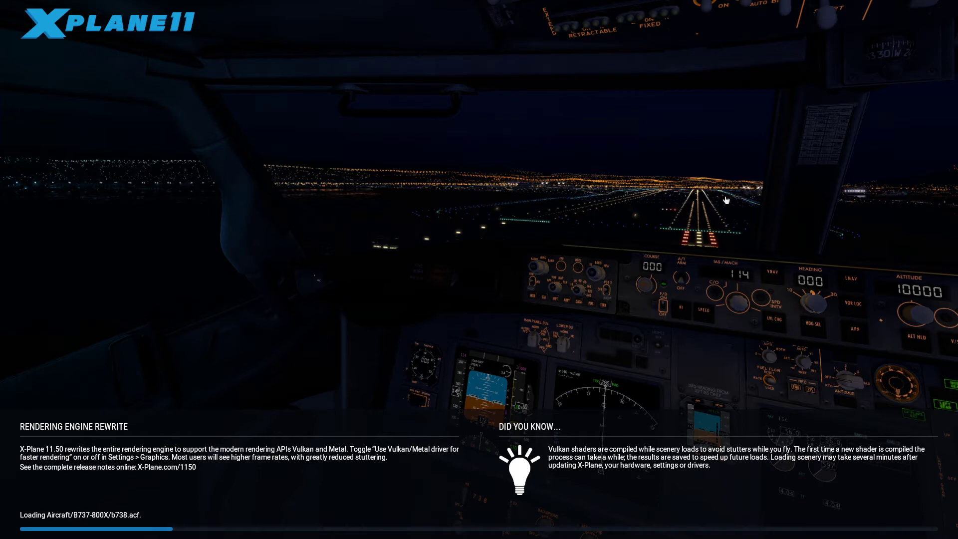
Switch to the ZiboMod GateWay page in Microsoft Edge and open the Zibo 3.31+ compatible liveries forum topic.
key("alt+Tab")
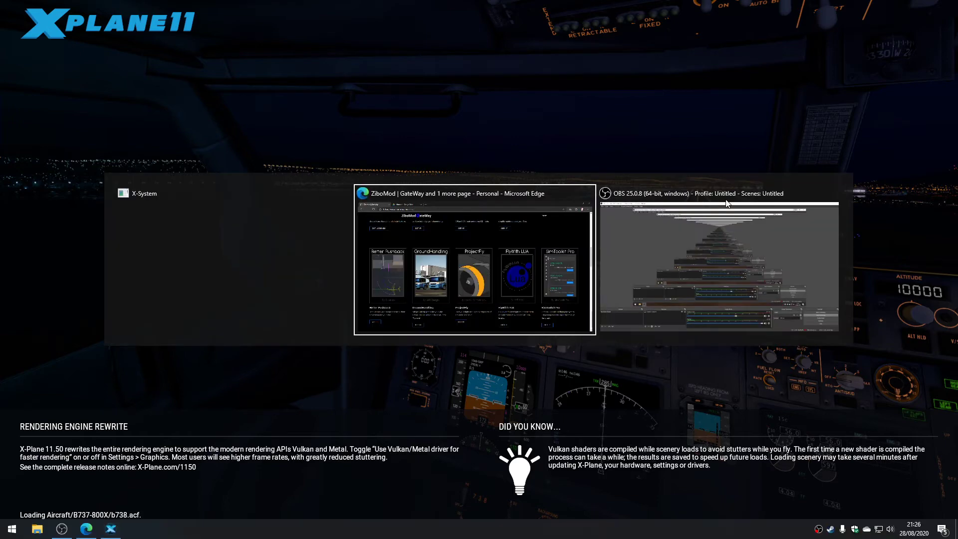
scroll(397, 158, "up", 8)
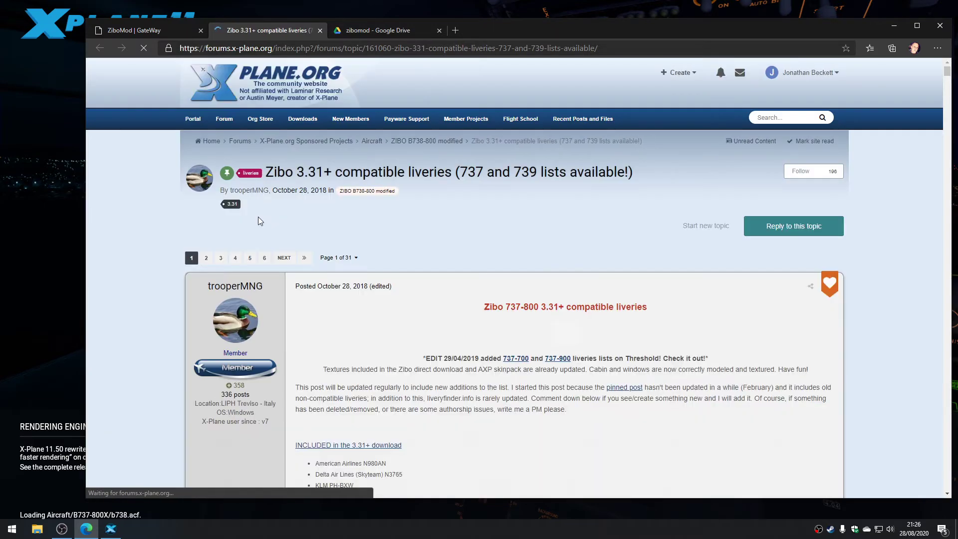
mouse_move(351, 119)
Look through the topic's livery lists, from the included liveries, utilities and airstairs textures to the Airlines, Cargo and Military versions sections.
scroll(441, 309, "down", 5)
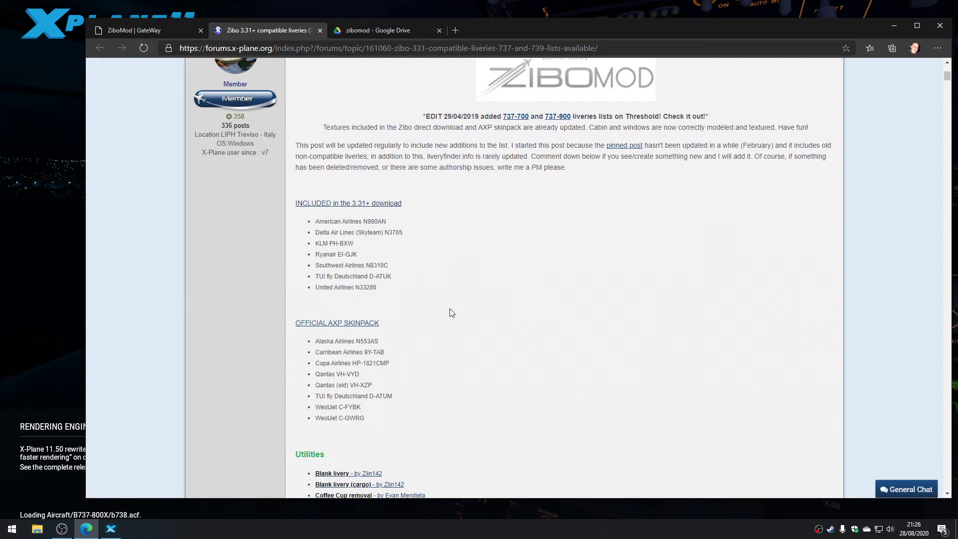
scroll(452, 313, "down", 1)
scroll(452, 313, "down", 4)
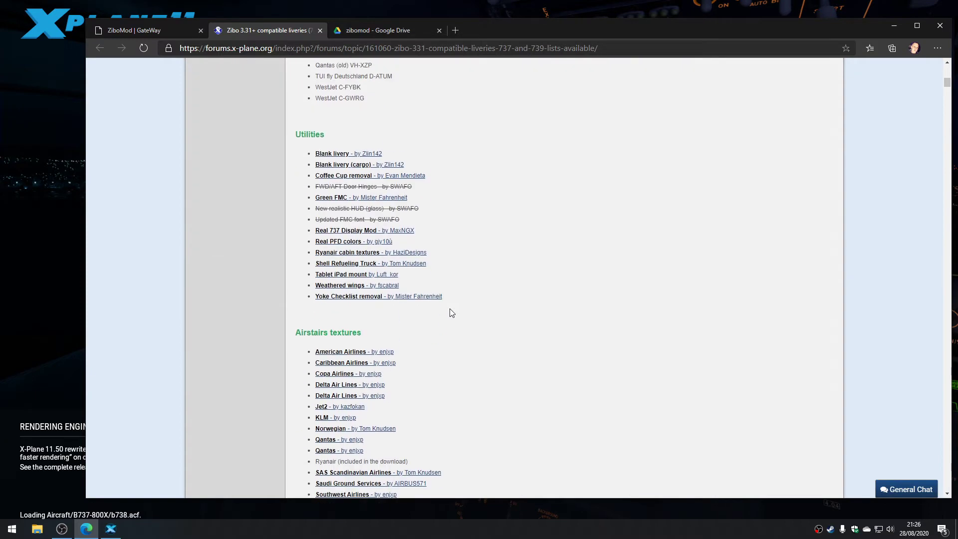
scroll(452, 313, "down", 3)
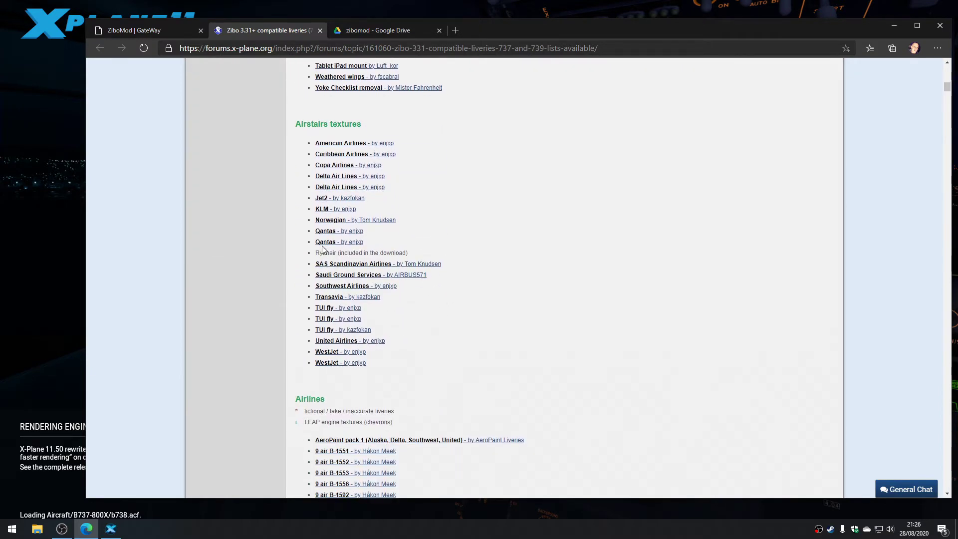
scroll(335, 363, "down", 2)
scroll(336, 363, "down", 2)
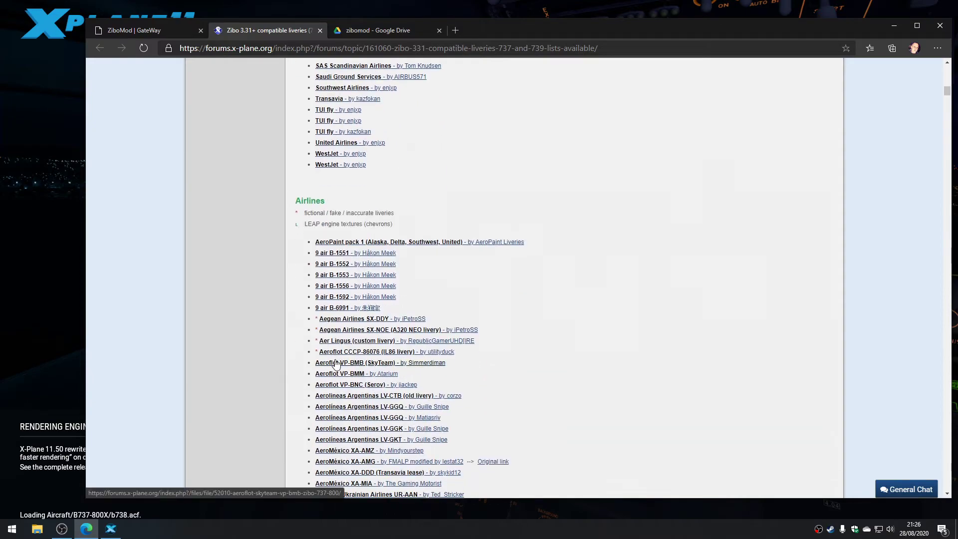
scroll(336, 362, "down", 11)
scroll(335, 363, "down", 20)
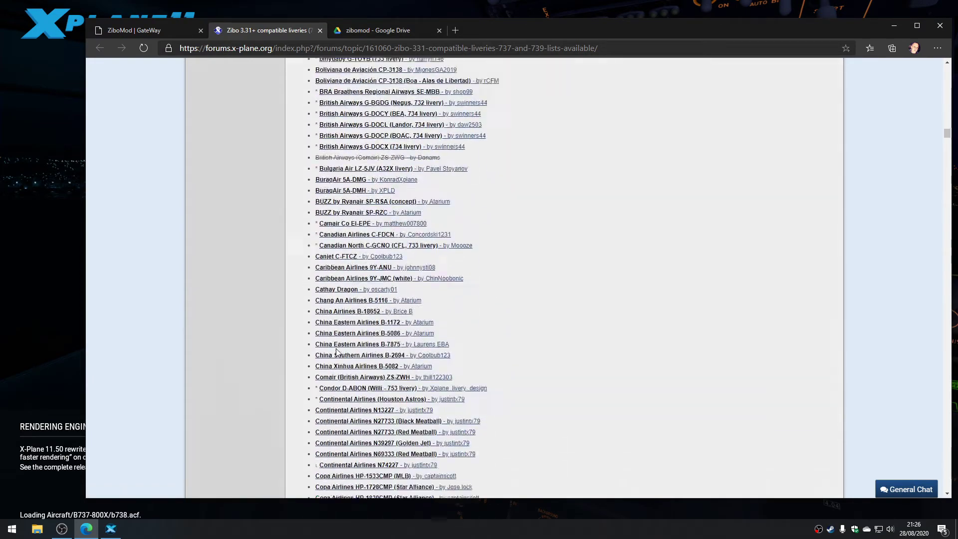
scroll(337, 353, "down", 20)
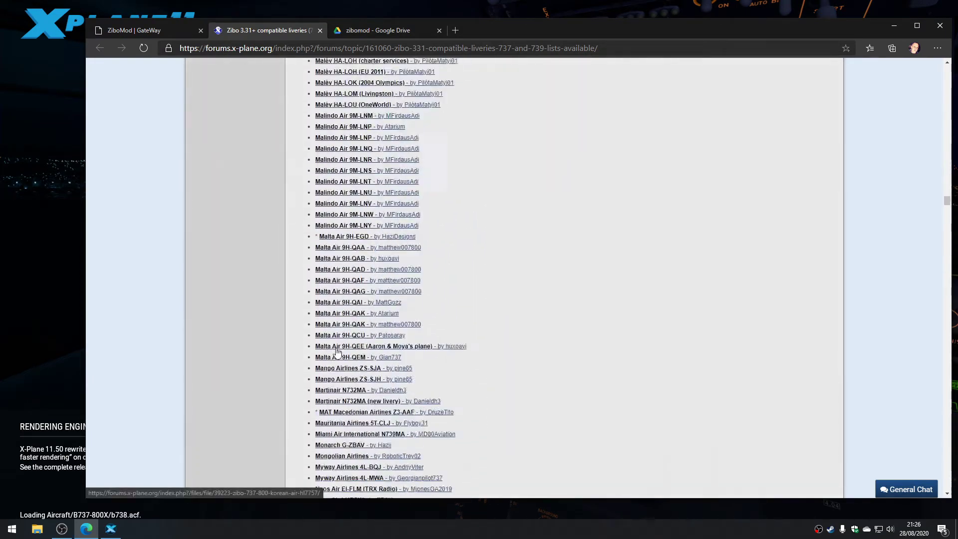
scroll(337, 352, "down", 1)
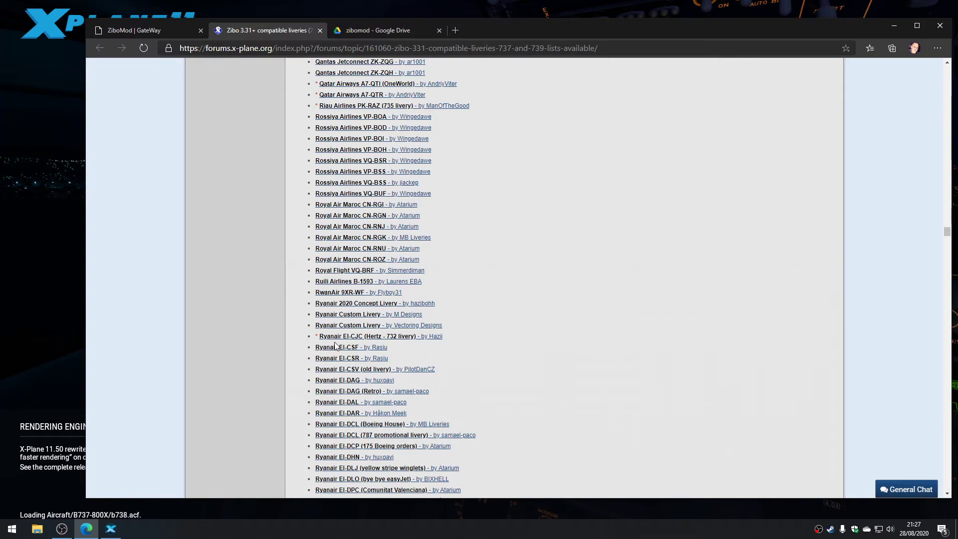
scroll(336, 346, "down", 20)
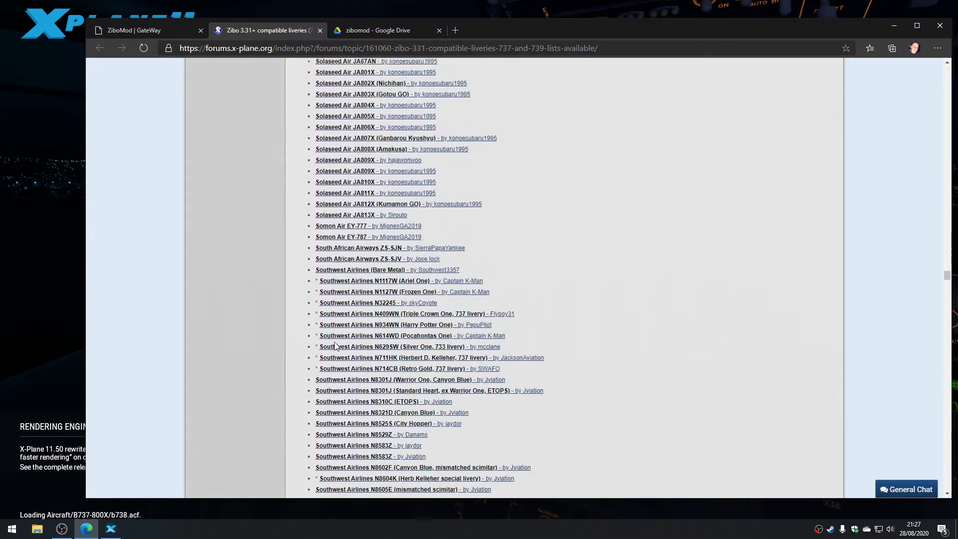
scroll(324, 279, "up", 10)
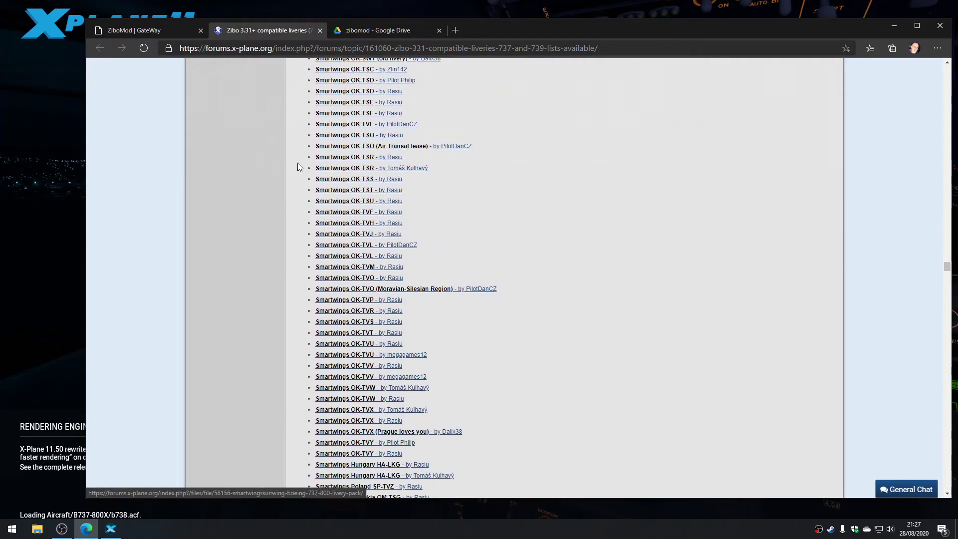
scroll(364, 357, "down", 6)
scroll(364, 358, "down", 15)
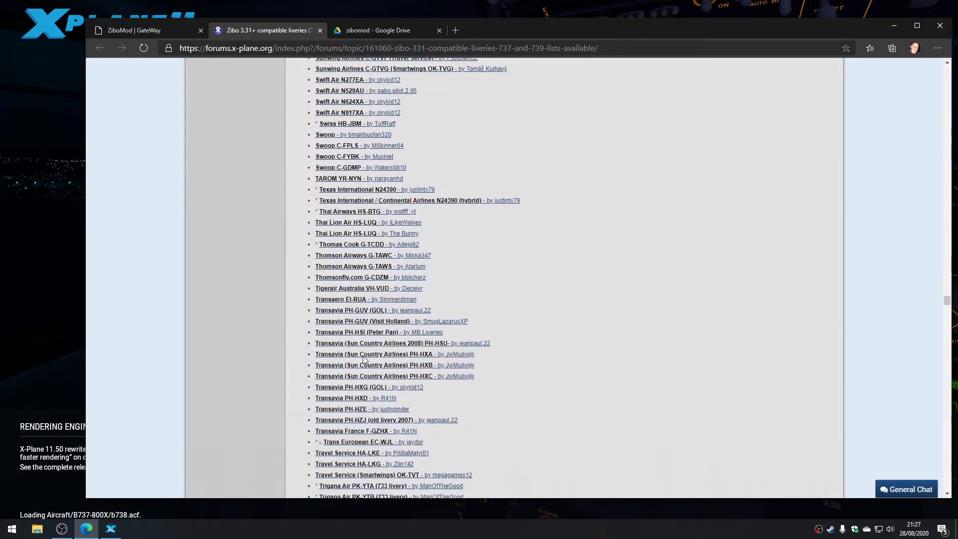
scroll(364, 358, "down", 20)
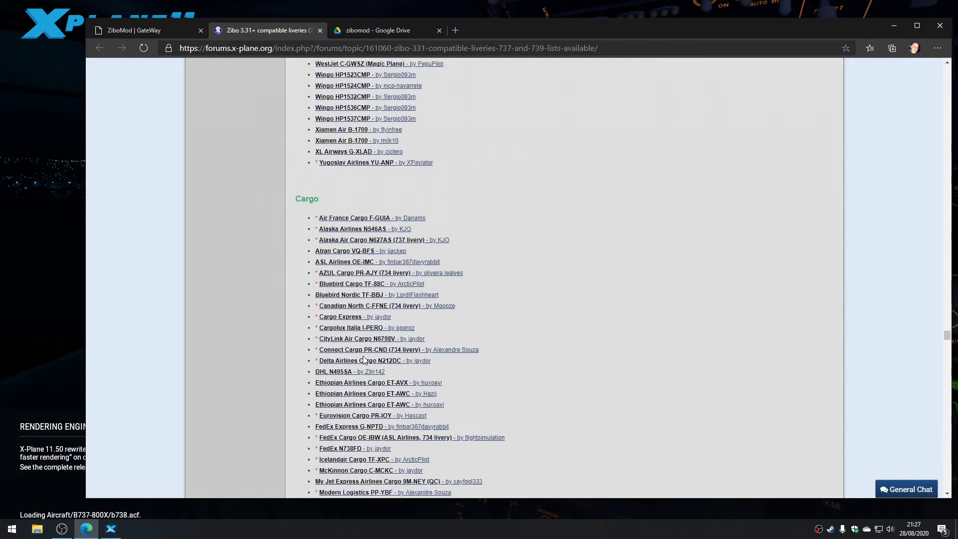
scroll(364, 358, "down", 8)
scroll(364, 358, "up", 2)
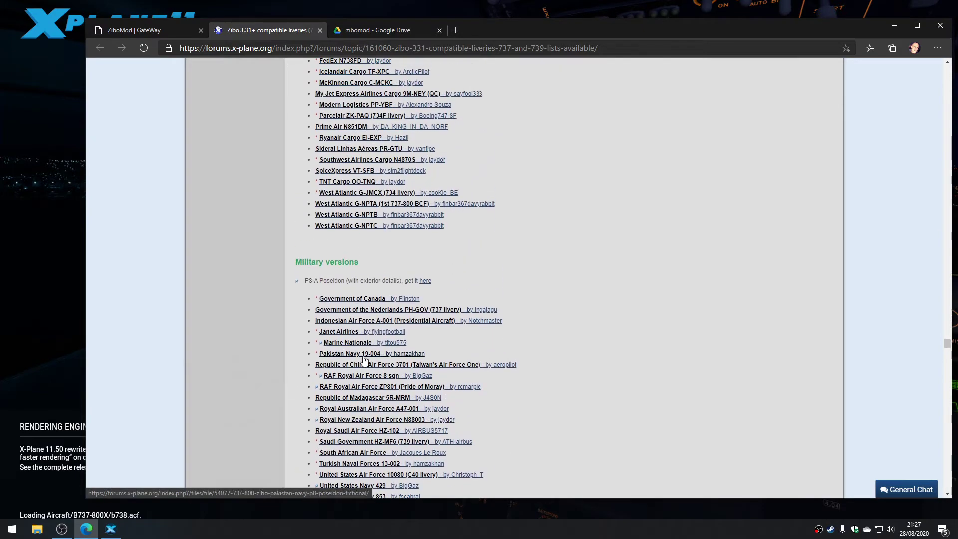
Find the Lufthansa D-ABXN livery in the Airlines list, open its page and download Lufthansa (new).zip.
scroll(364, 358, "up", 15)
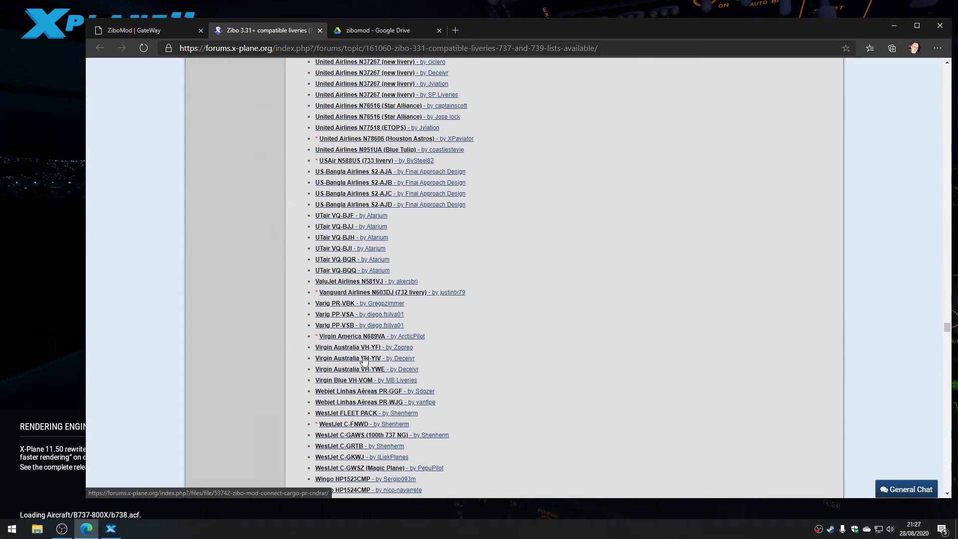
scroll(364, 361, "up", 12)
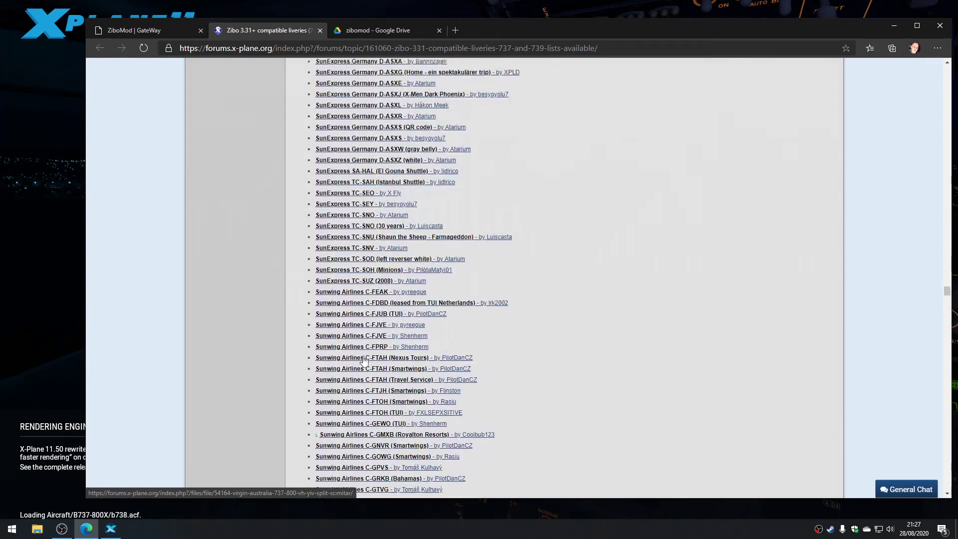
scroll(364, 361, "down", 15)
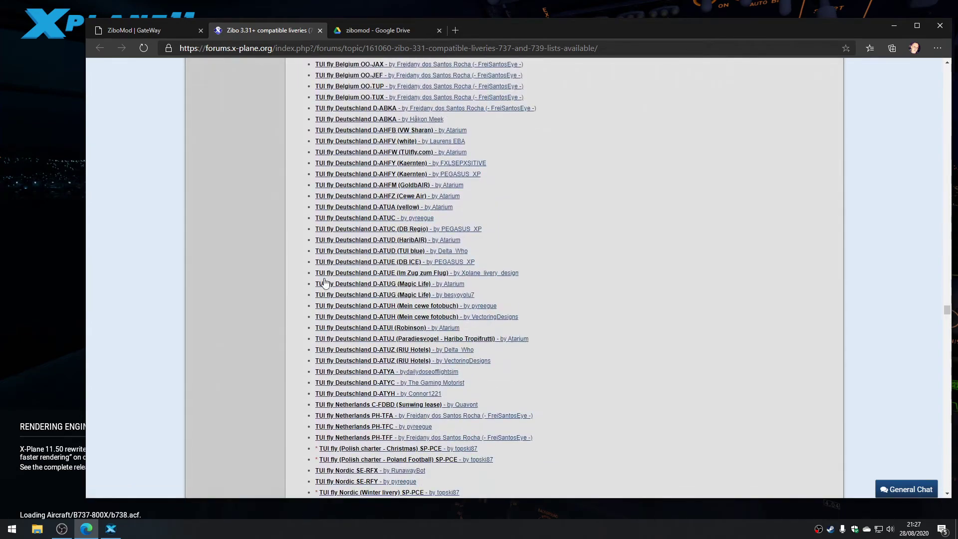
scroll(377, 378, "up", 12)
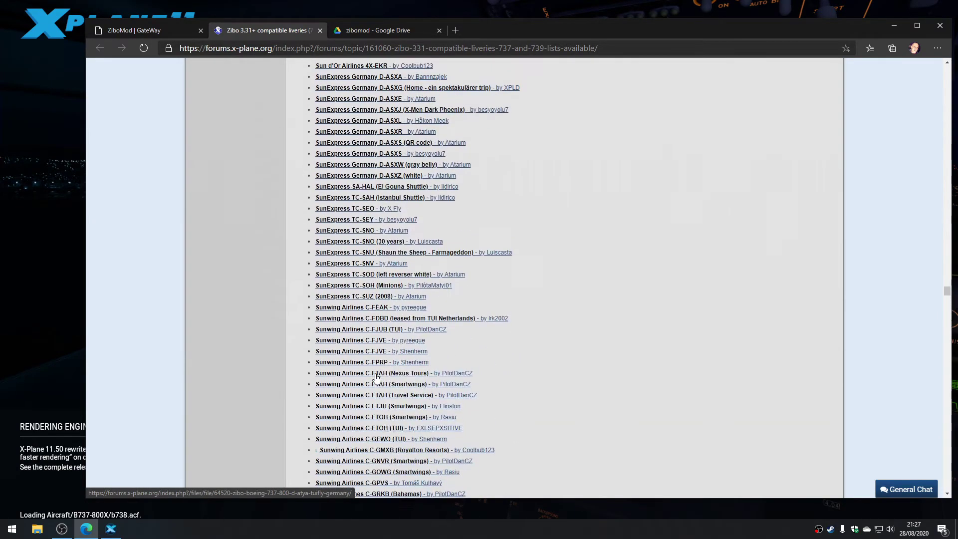
scroll(376, 378, "up", 20)
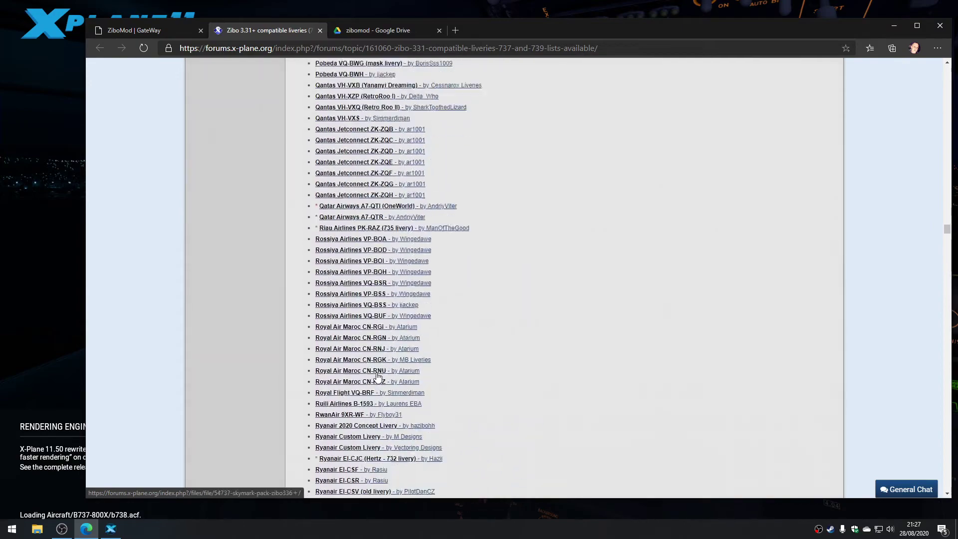
scroll(377, 378, "up", 20)
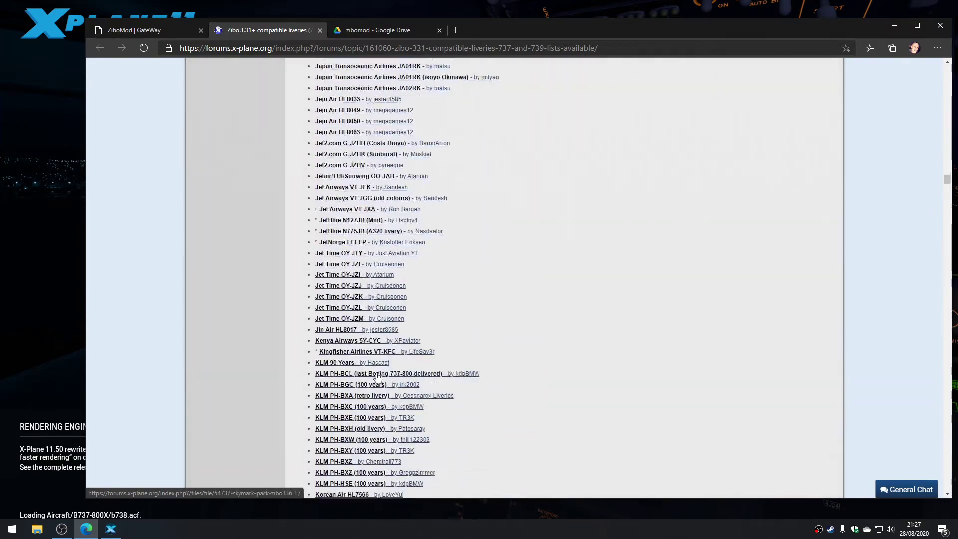
scroll(377, 378, "down", 6)
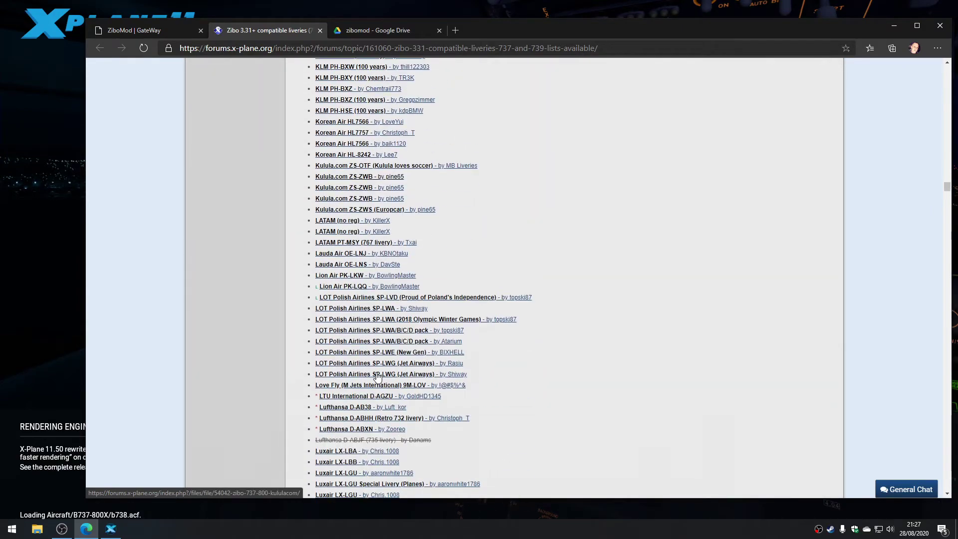
scroll(378, 378, "down", 3)
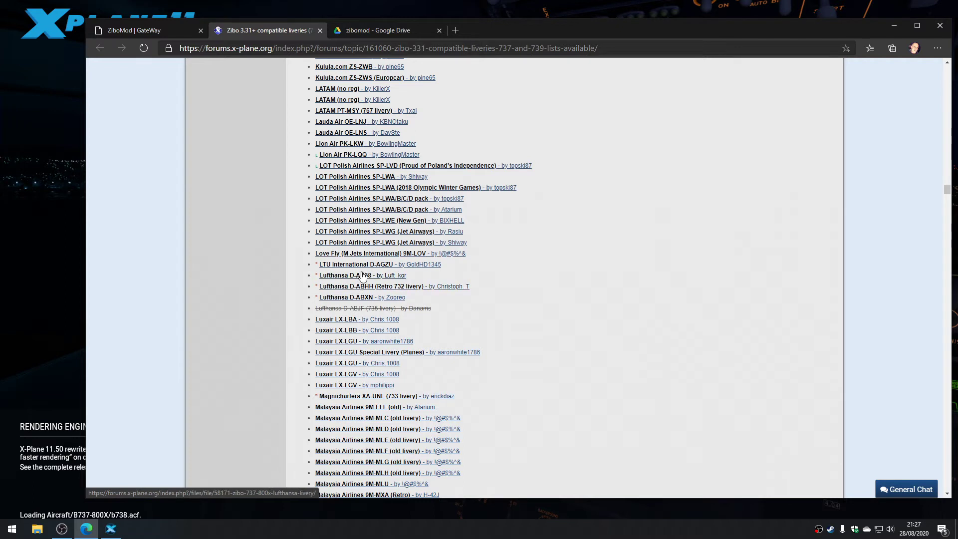
left_click(357, 302)
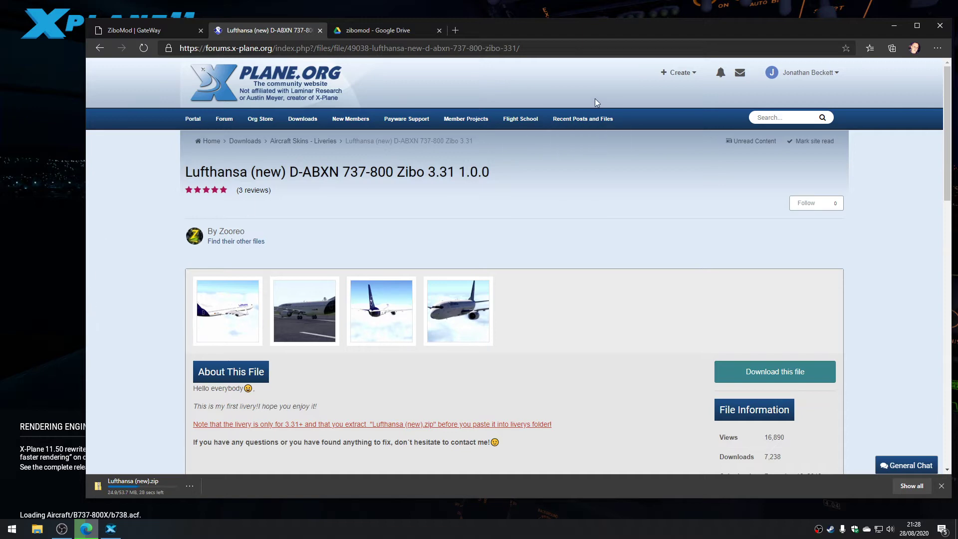
Open the downloaded Lufthansa (new).zip, check the folder inside it and copy the Lufthansa (new) folder.
left_click(894, 25)
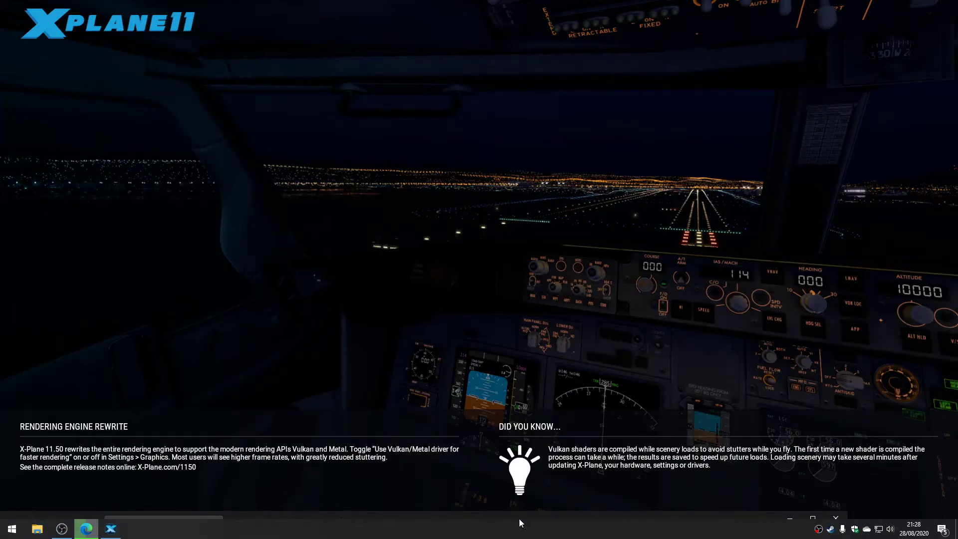
key("alt+Tab")
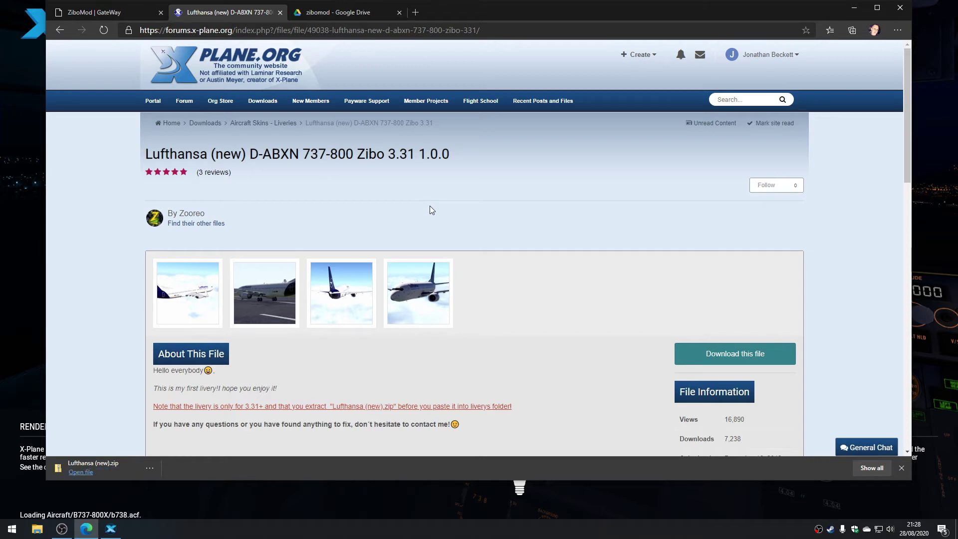
left_click(81, 473)
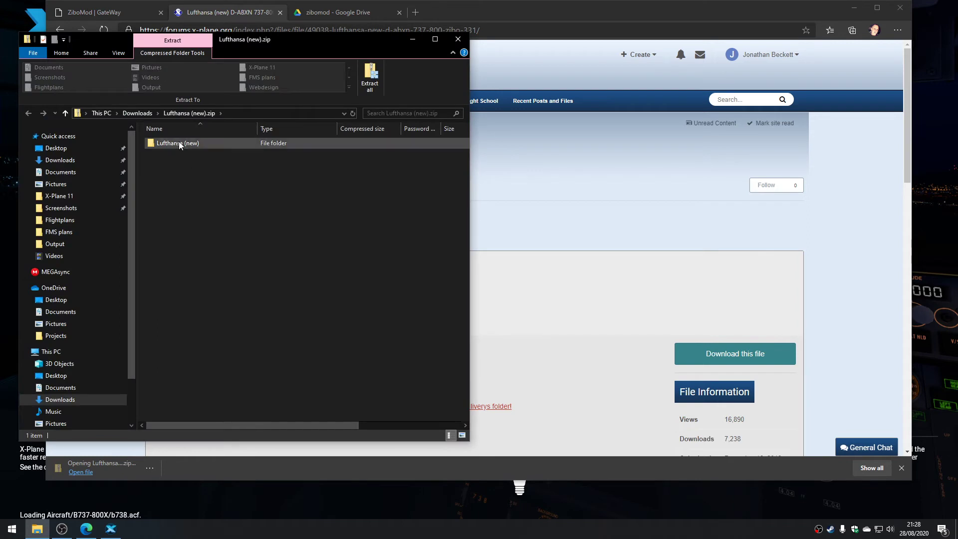
left_click(179, 143)
double_click(179, 143)
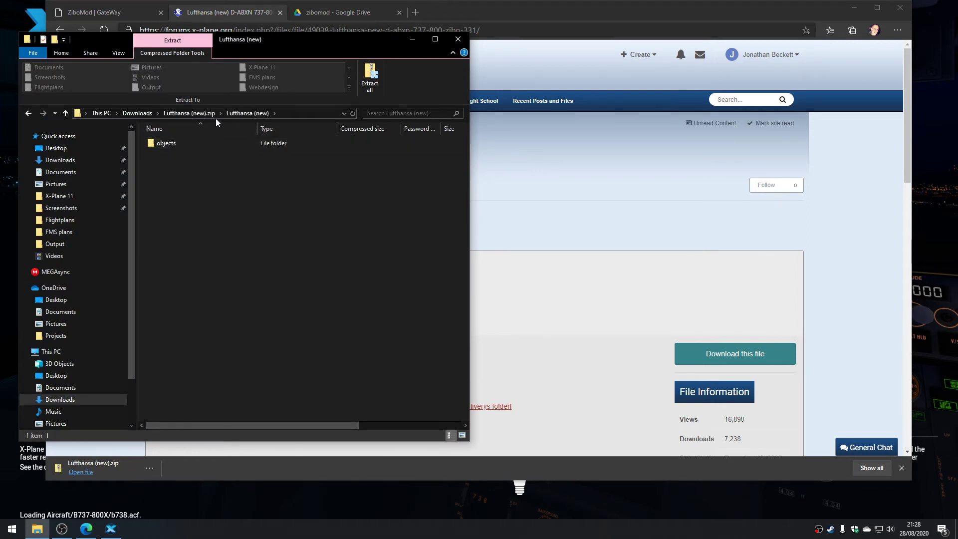
left_click(197, 115)
right_click(185, 141)
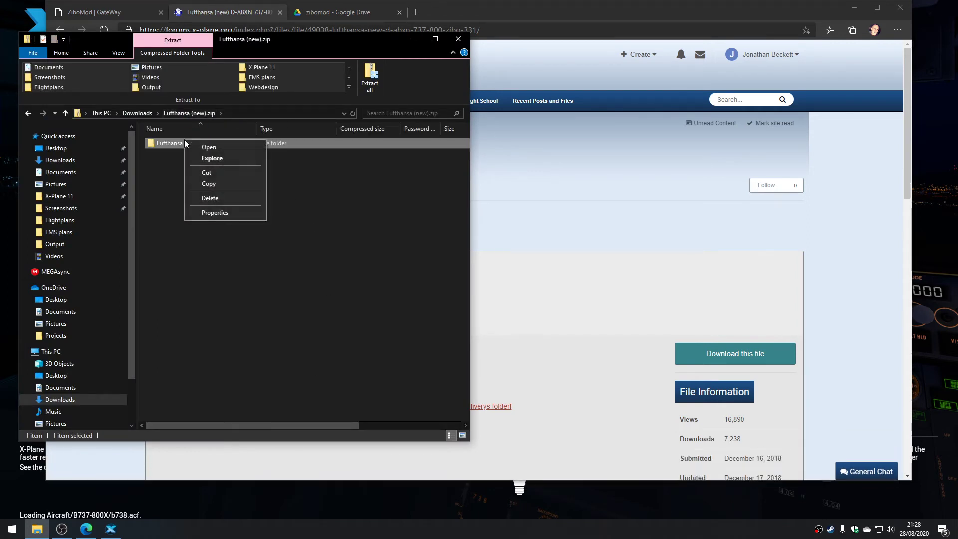
left_click(222, 184)
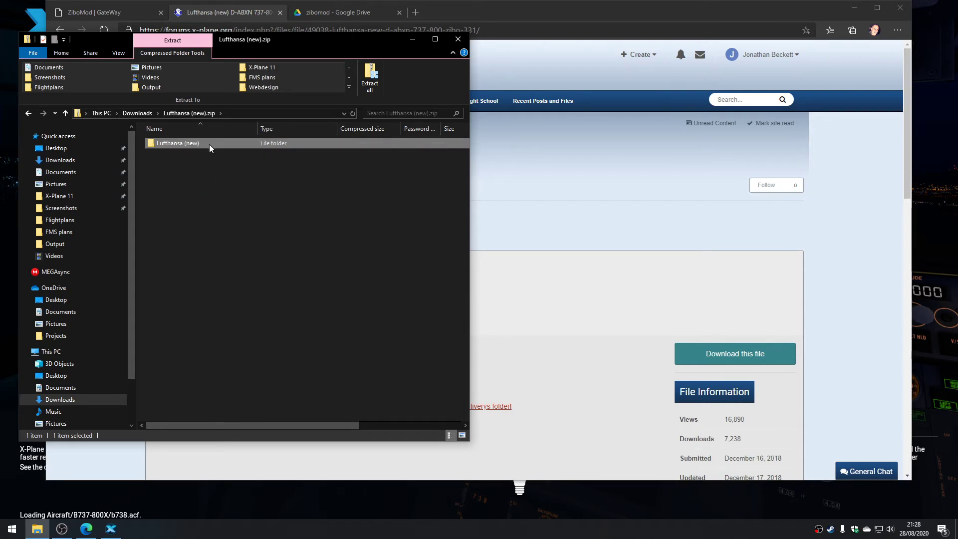
Paste the copied livery folder into the liveries folder of Aircraft/B737-800X in the X-Plane 11 directory.
left_click(88, 194)
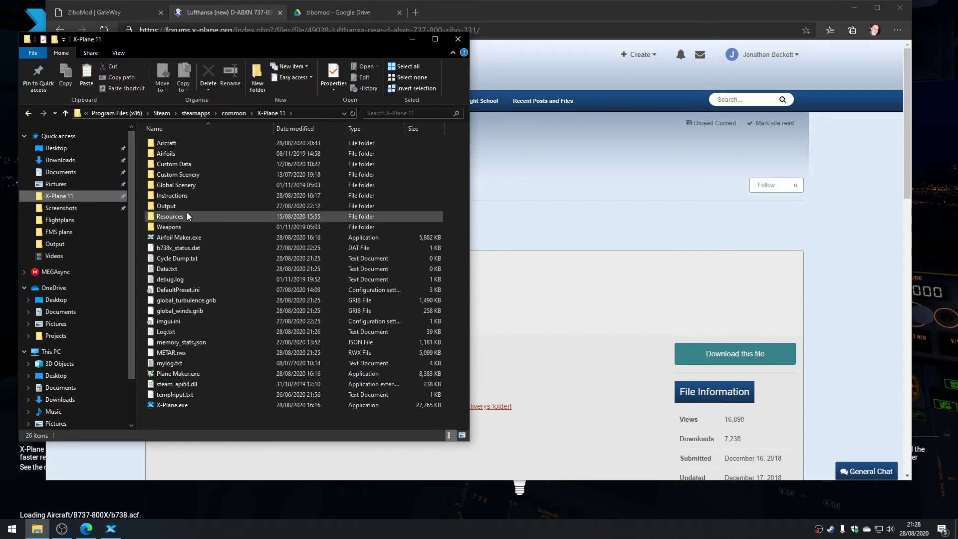
double_click(170, 143)
double_click(188, 166)
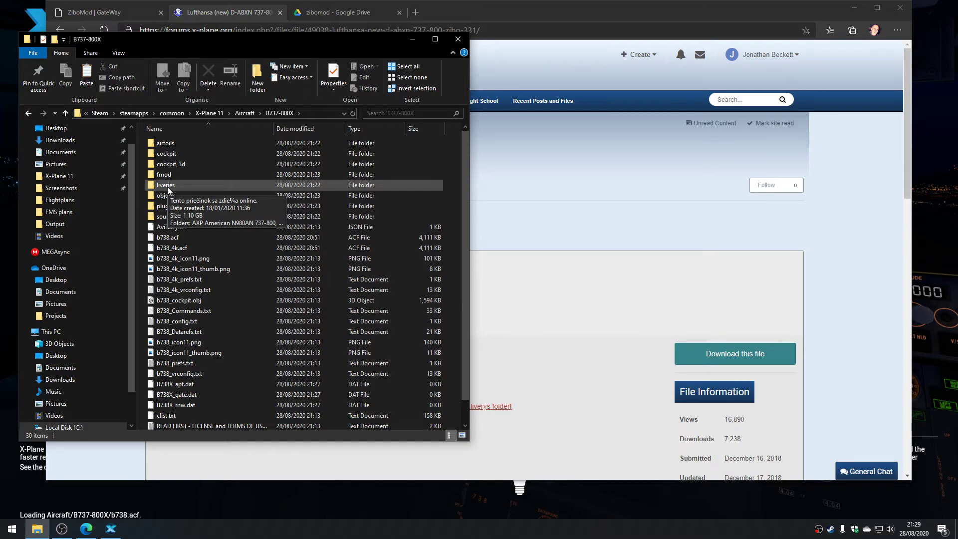
double_click(168, 187)
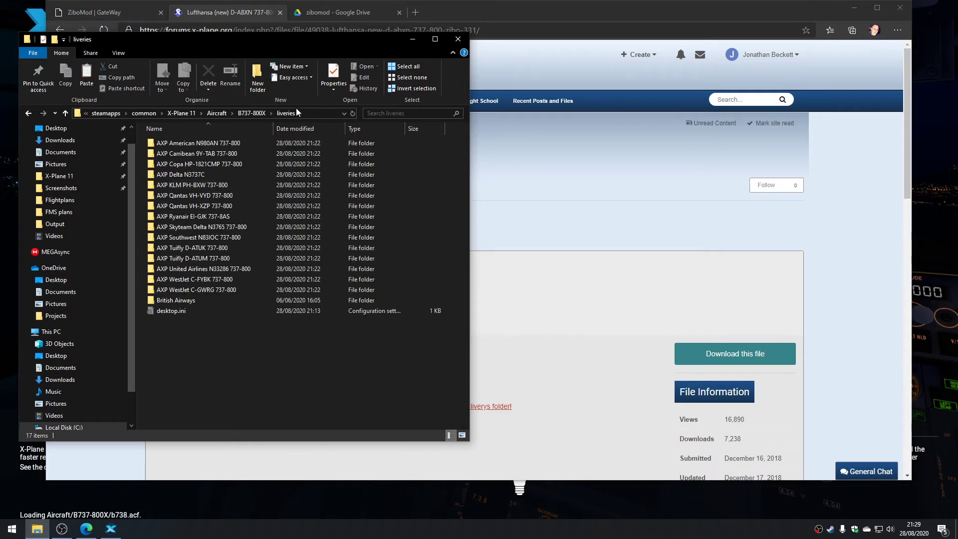
right_click(194, 371)
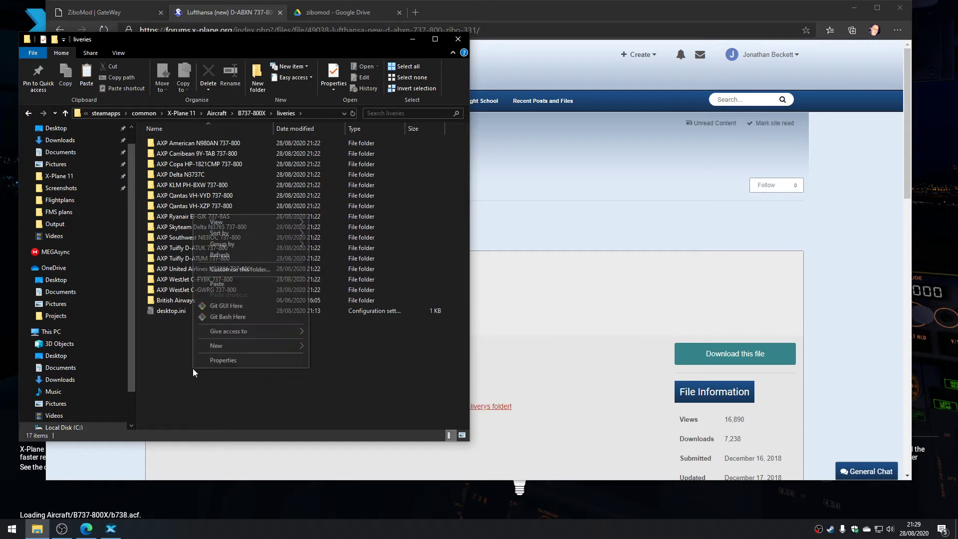
left_click(241, 284)
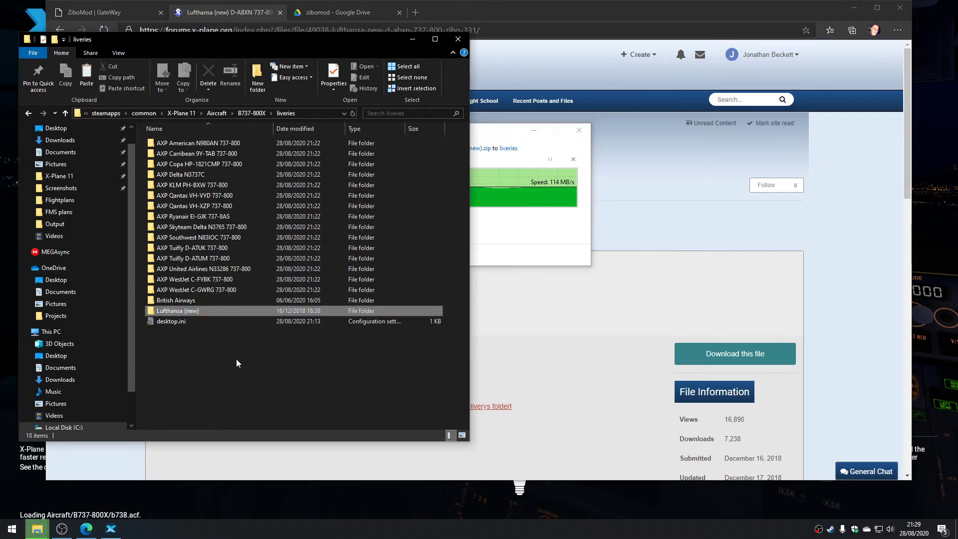
Inspect the pasted Lufthansa (new) folder and the texture files in its objects subfolder.
double_click(196, 311)
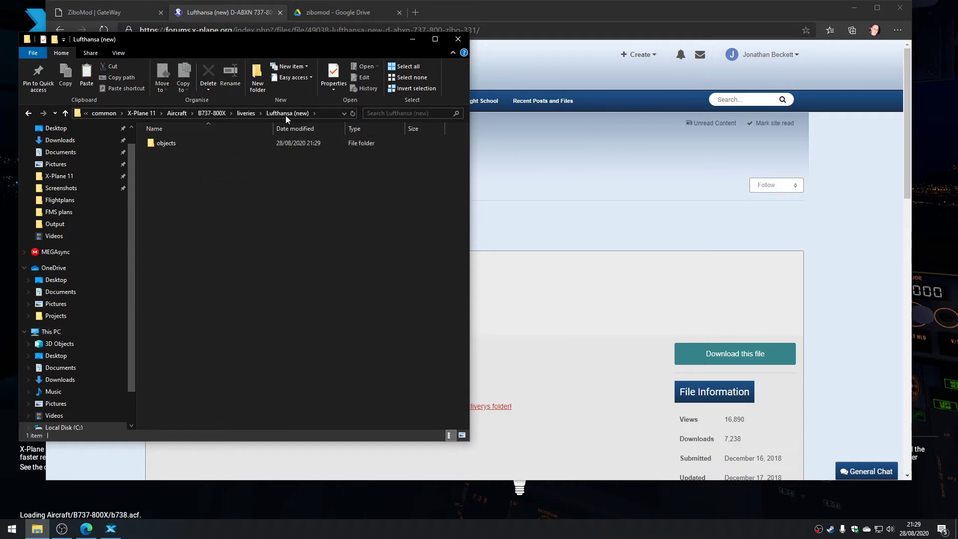
left_click(183, 145)
double_click(183, 146)
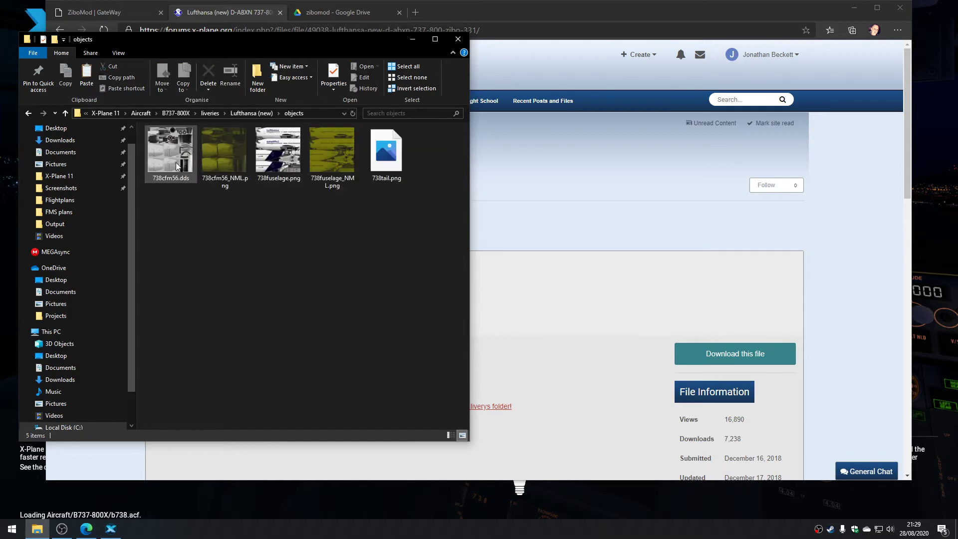
left_click(252, 113)
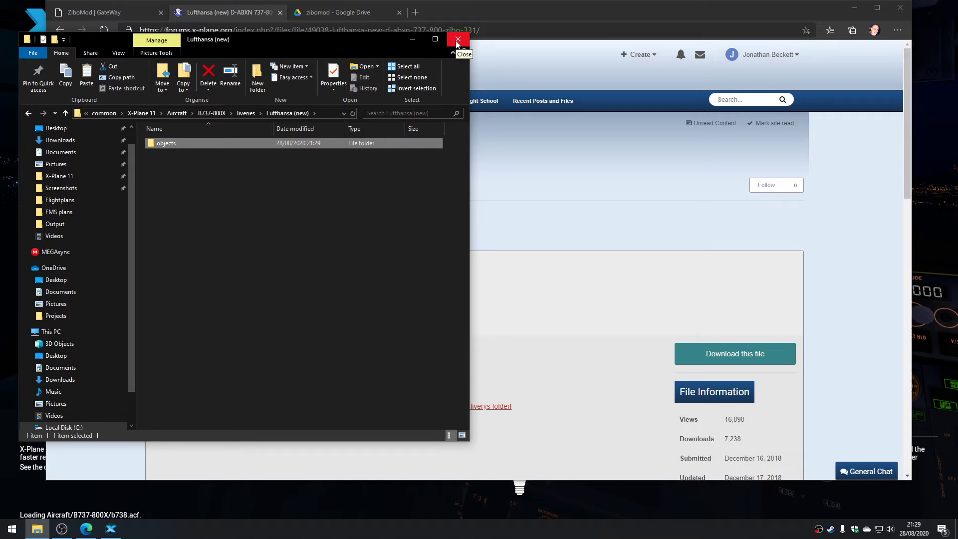
Close the livery folder window and the browser, and choose to wait for the unresponsive X-Plane program.
left_click(457, 43)
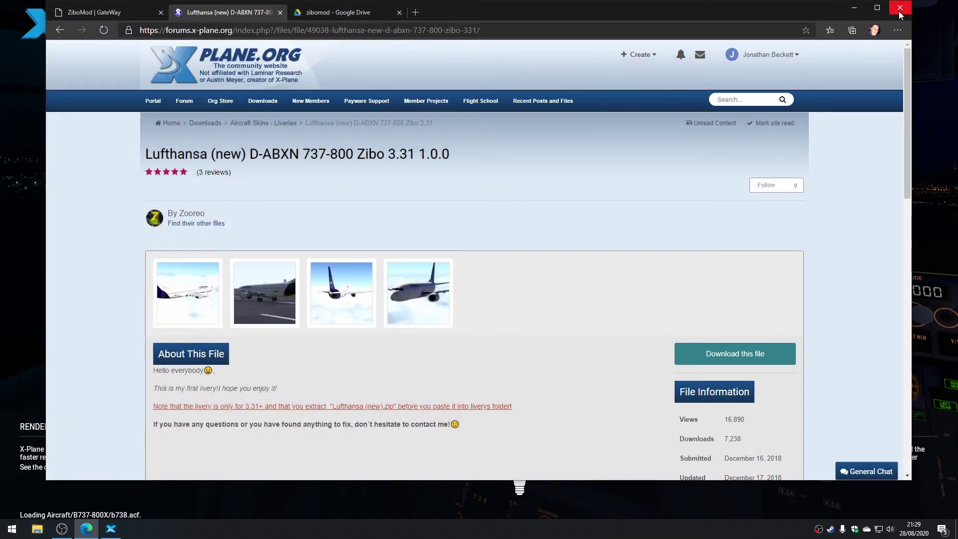
left_click(900, 12)
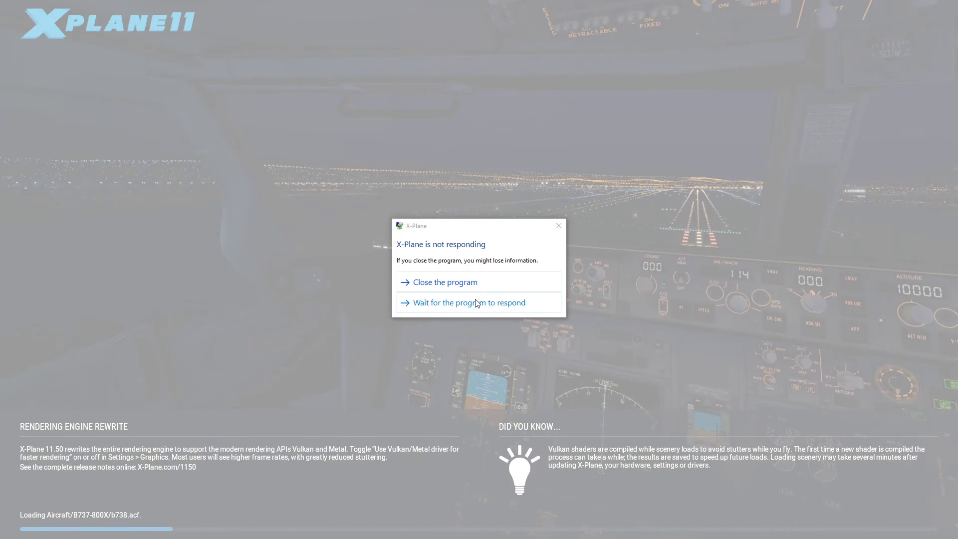
left_click(478, 305)
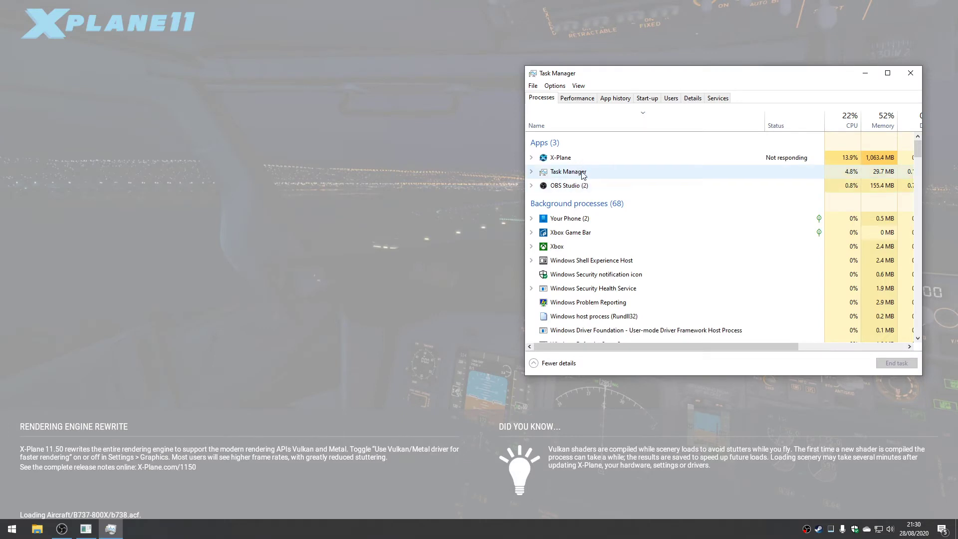
Check the X-Plane process in Task Manager and minimise the Task Manager window.
left_click(588, 162)
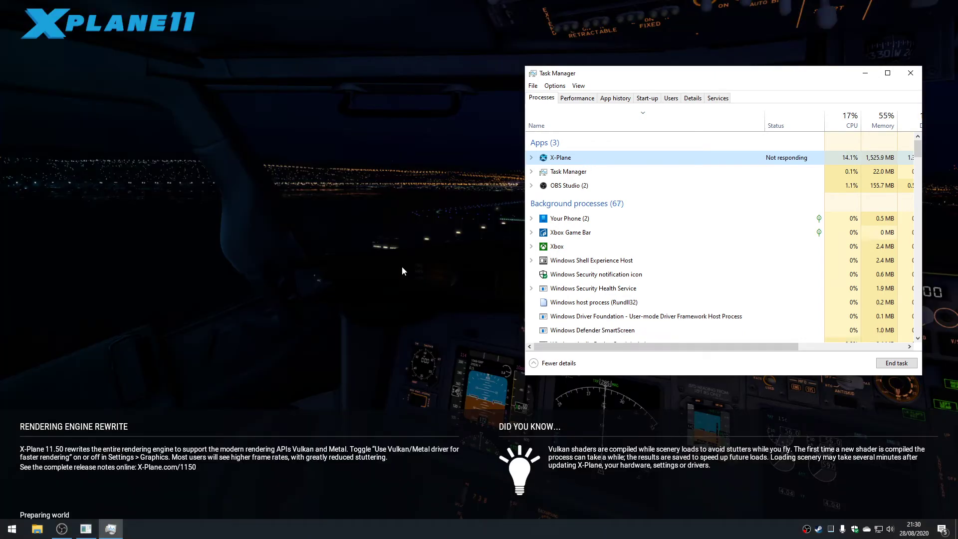
left_click(388, 268)
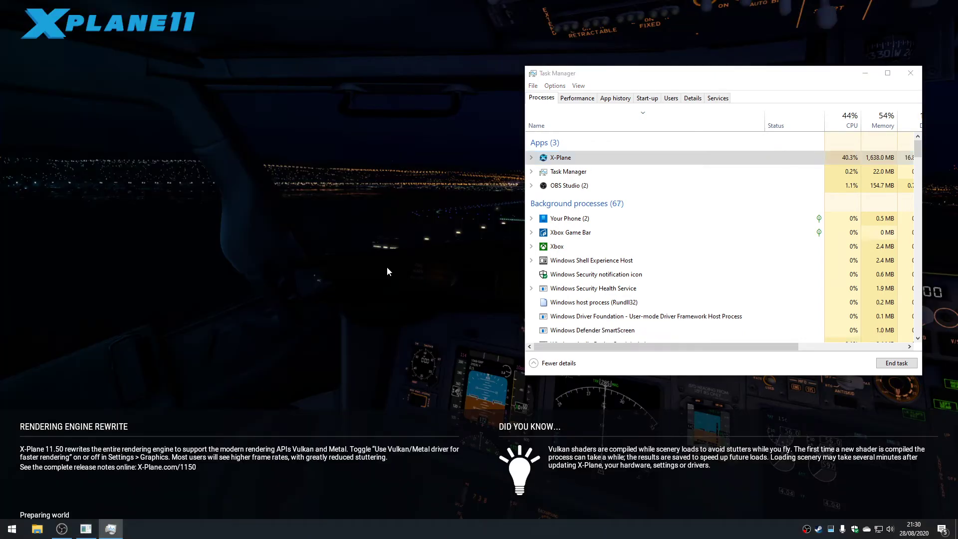
left_click(865, 74)
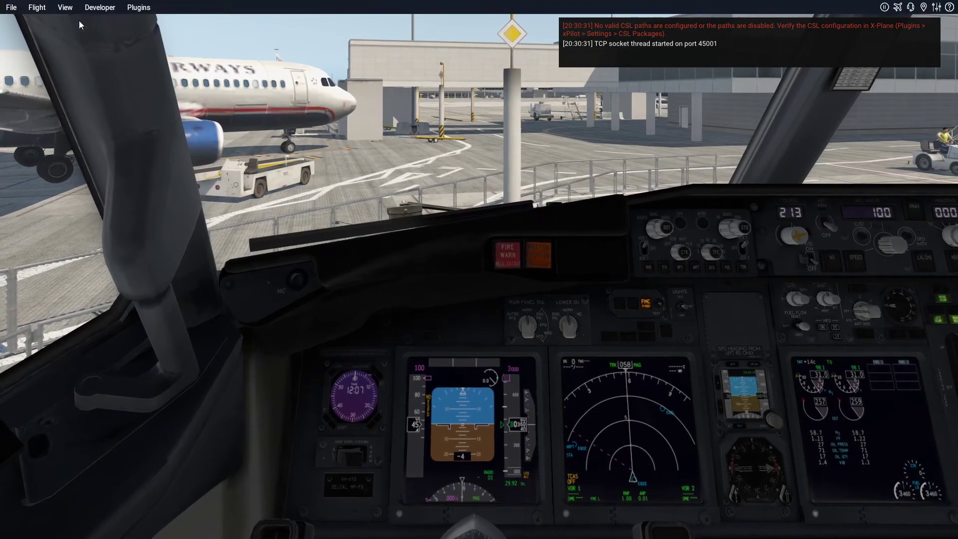
Look through the installed plugin entries from xPilot to Terrain radar, and switch off terrain on the captain's navigation display.
mouse_move(175, 5)
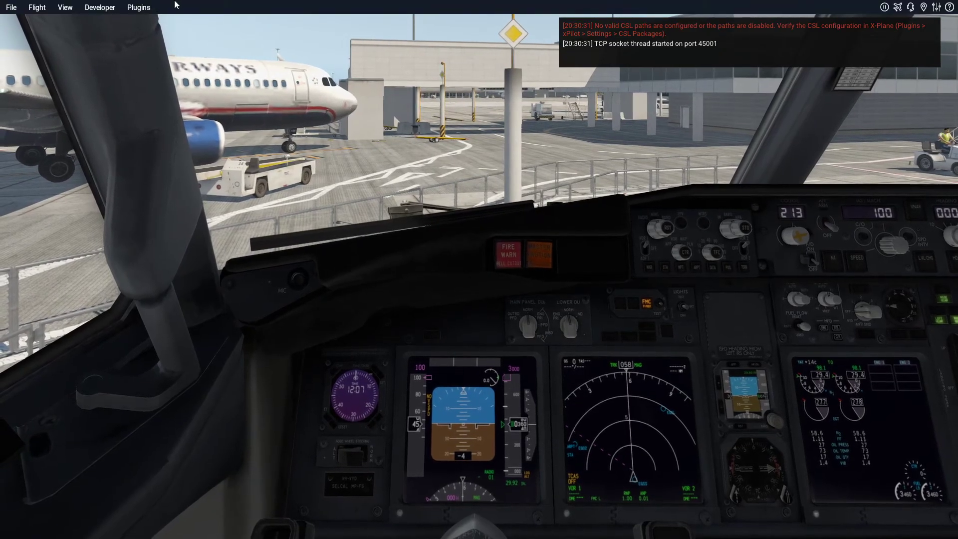
left_click(147, 9)
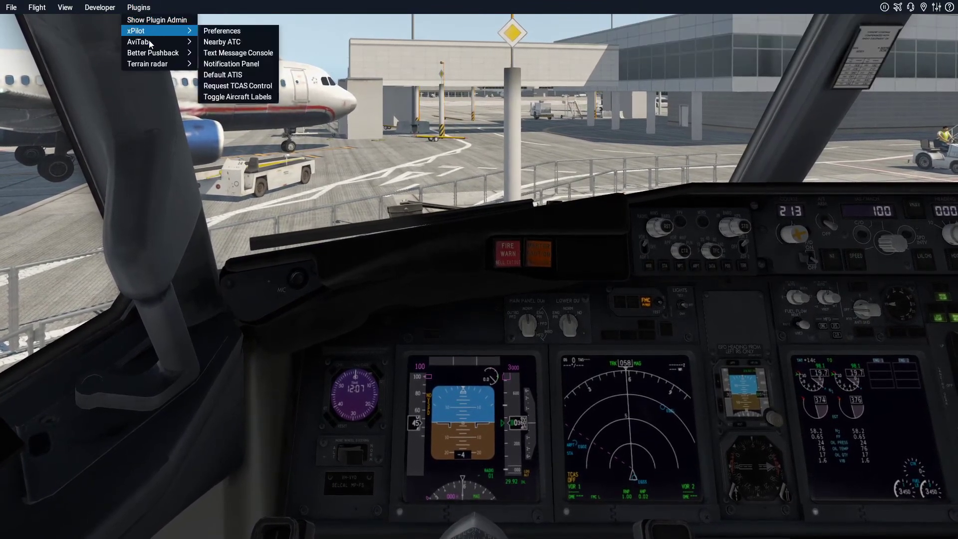
mouse_move(147, 65)
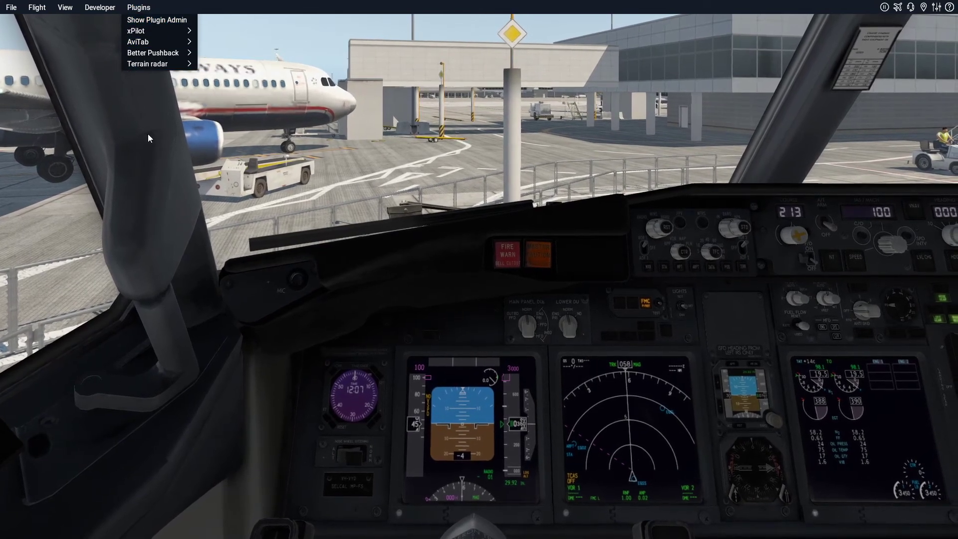
left_click(166, 133)
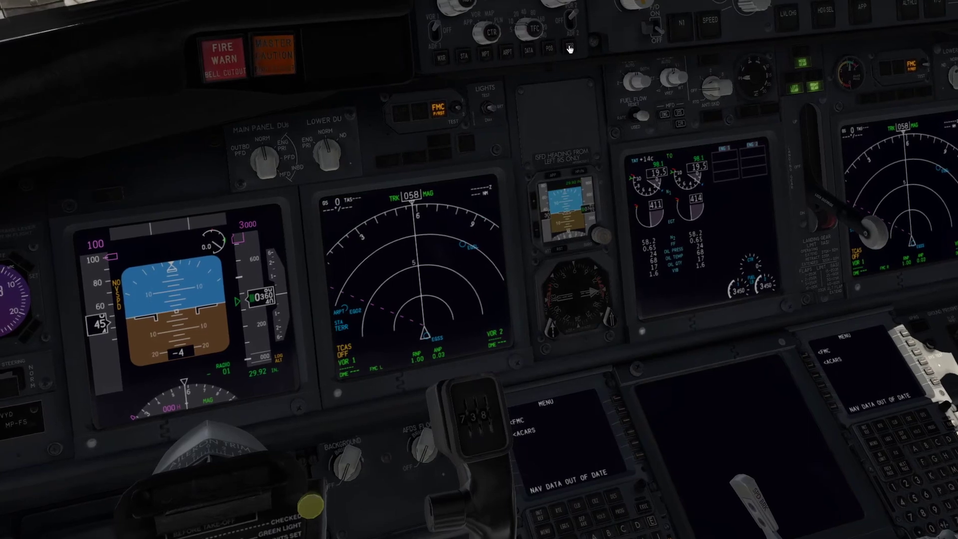
left_click(569, 47)
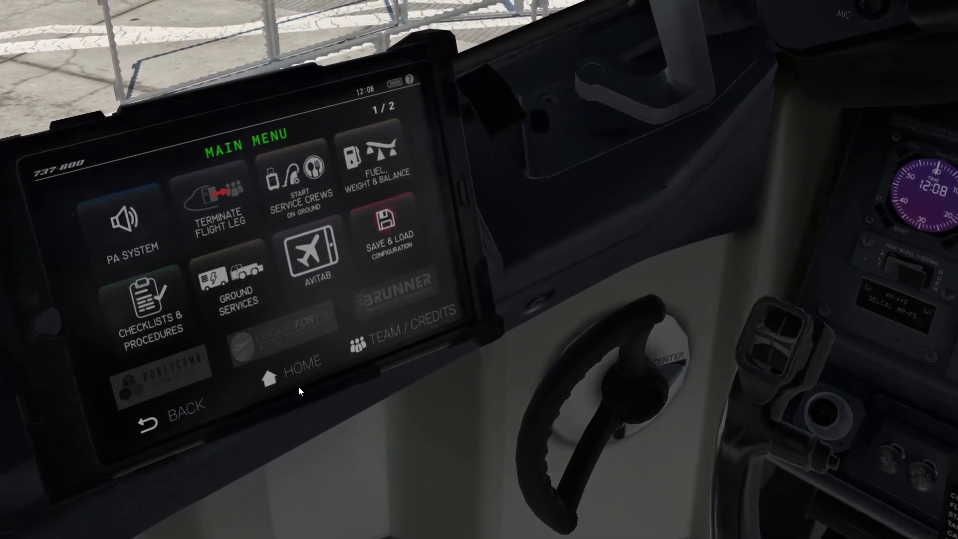
Look at the Ground Services page on the cockpit tablet and open its PA System announcements page.
left_click(234, 293)
left_click(268, 378)
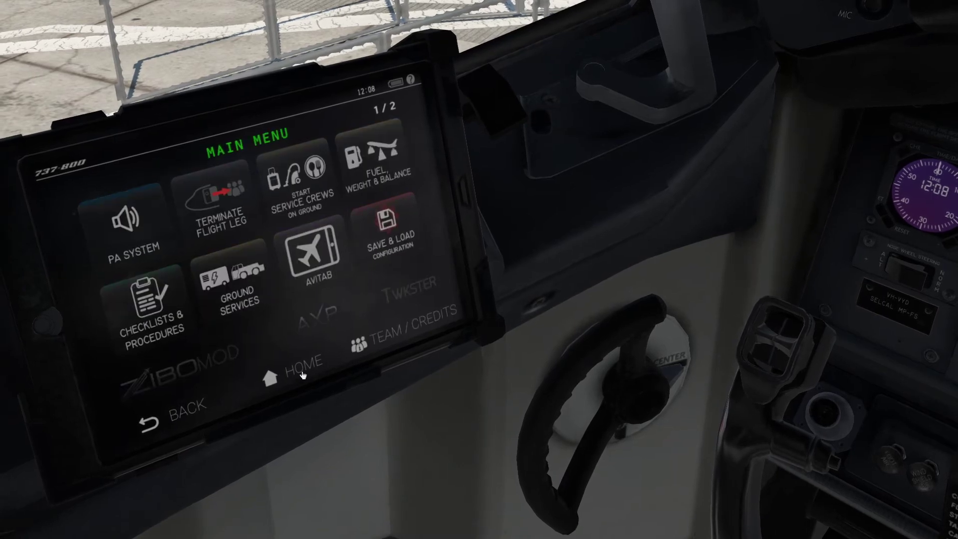
left_click(134, 229)
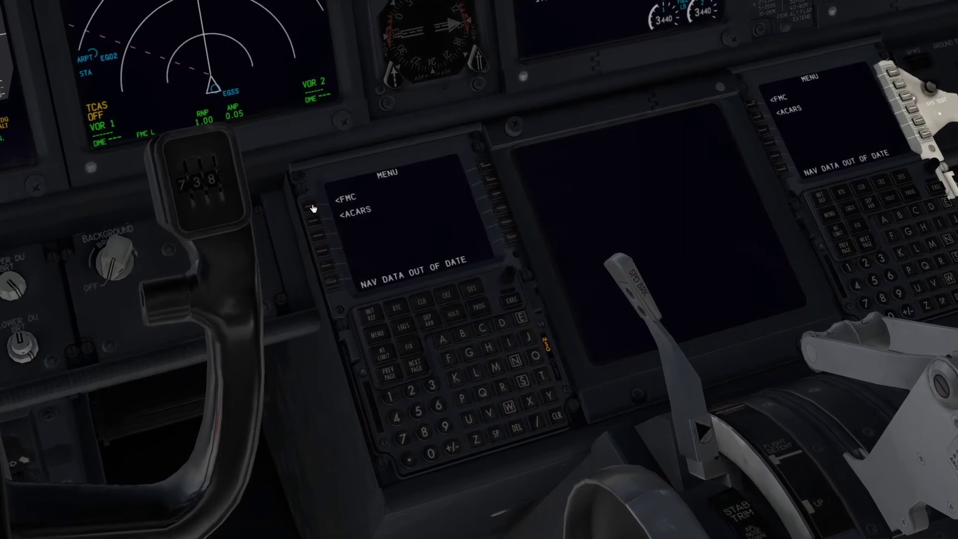
Page through the FMC's identification, position initialisation and route pages, and open PERF INIT.
left_click(313, 207)
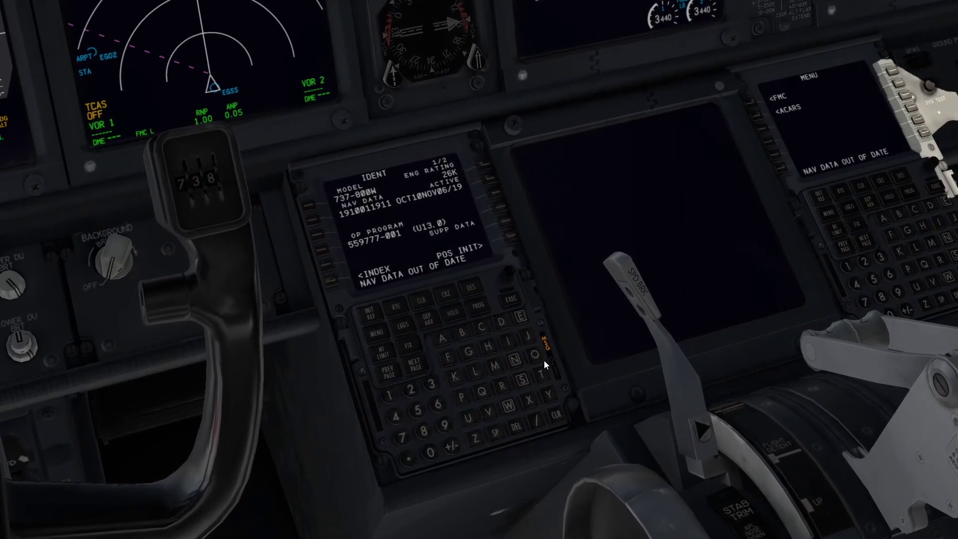
left_click(513, 239)
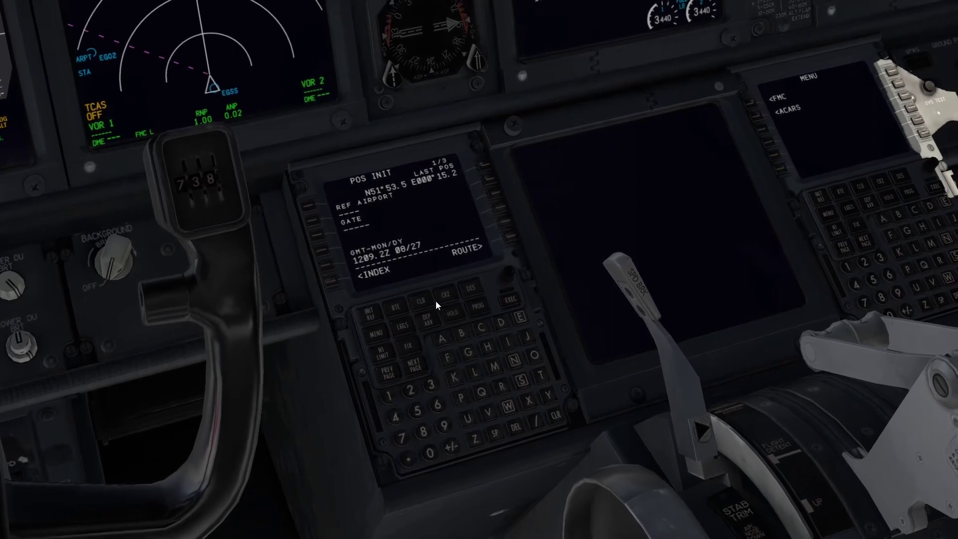
left_click(396, 311)
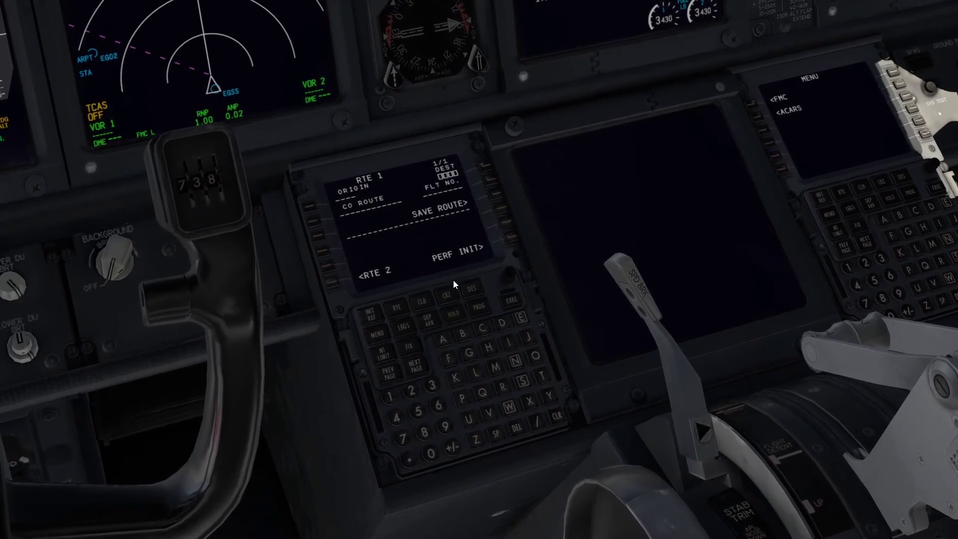
left_click(516, 236)
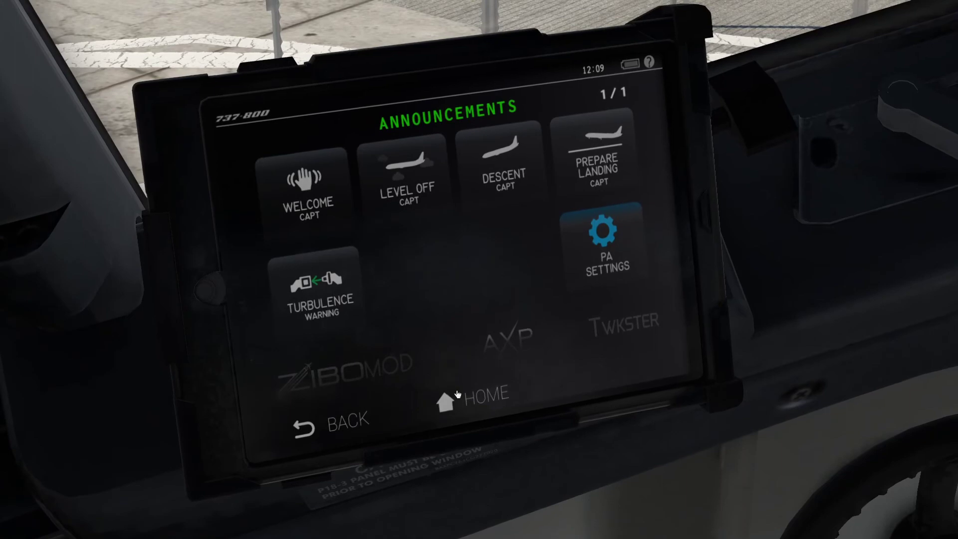
Read the weights on the tablet's fuel, payload and CG page and return to the FMC view.
left_click(447, 395)
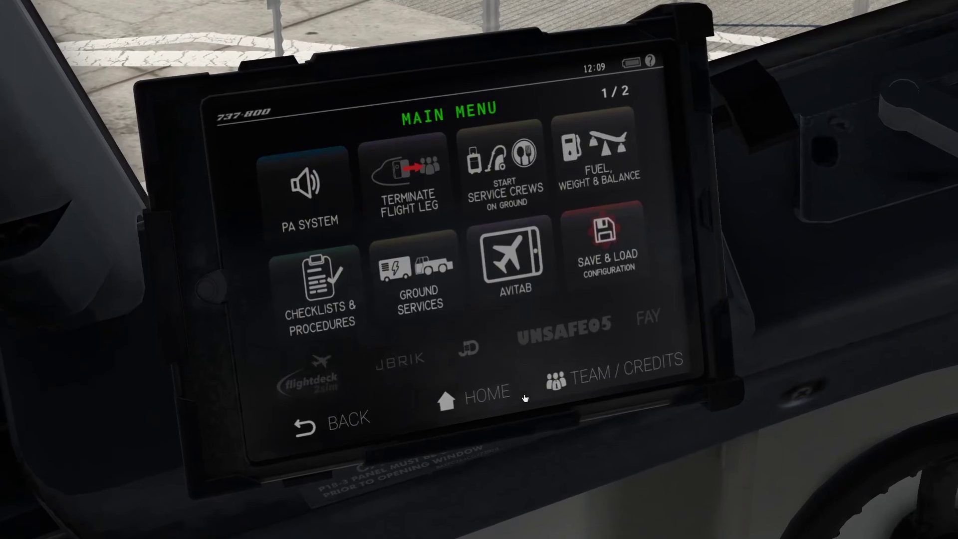
left_click(587, 165)
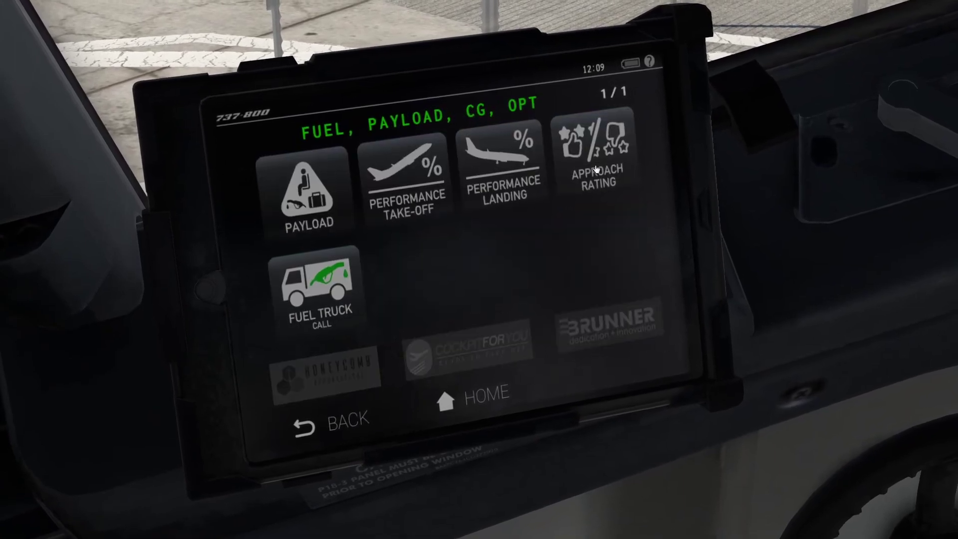
left_click(300, 184)
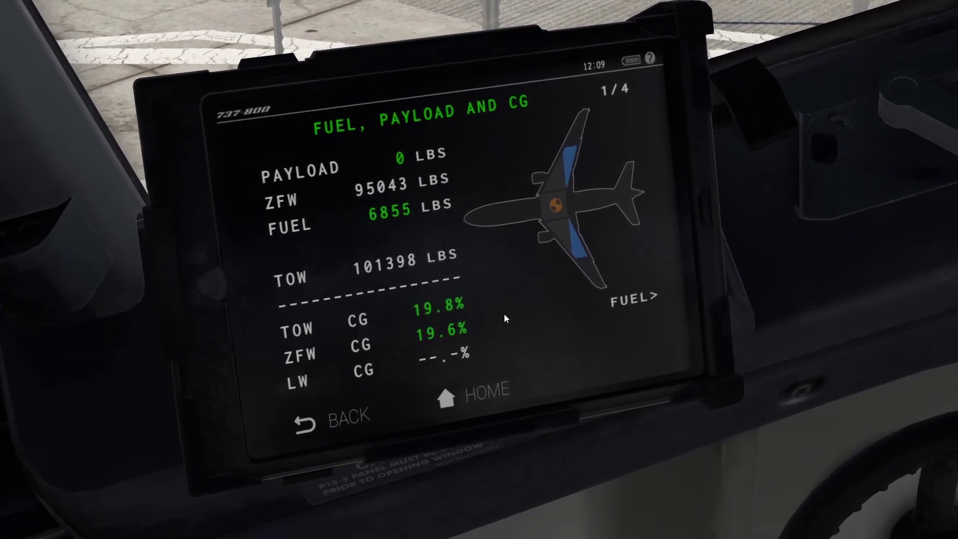
key("KP_2")
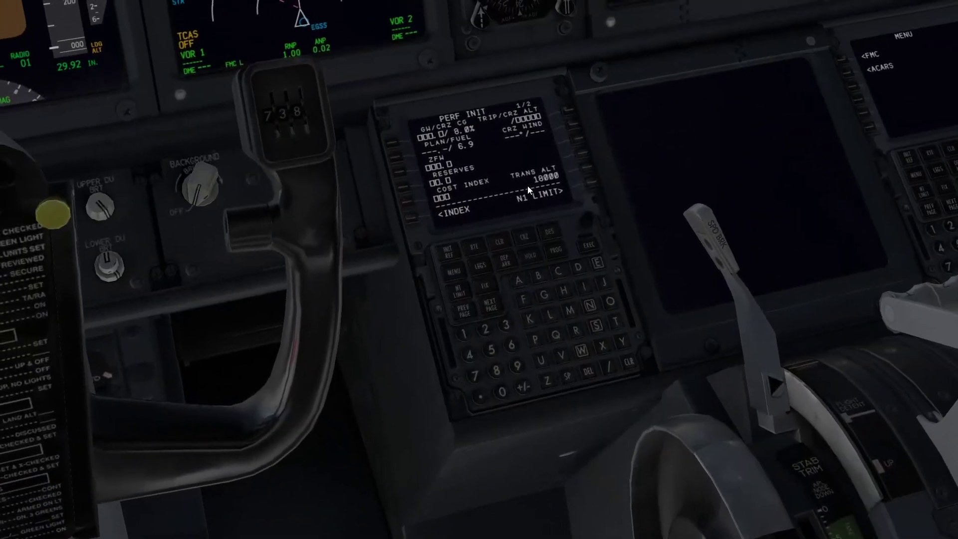
Enter 101.3 as the gross weight on the FMC's PERF INIT page.
left_click(463, 334)
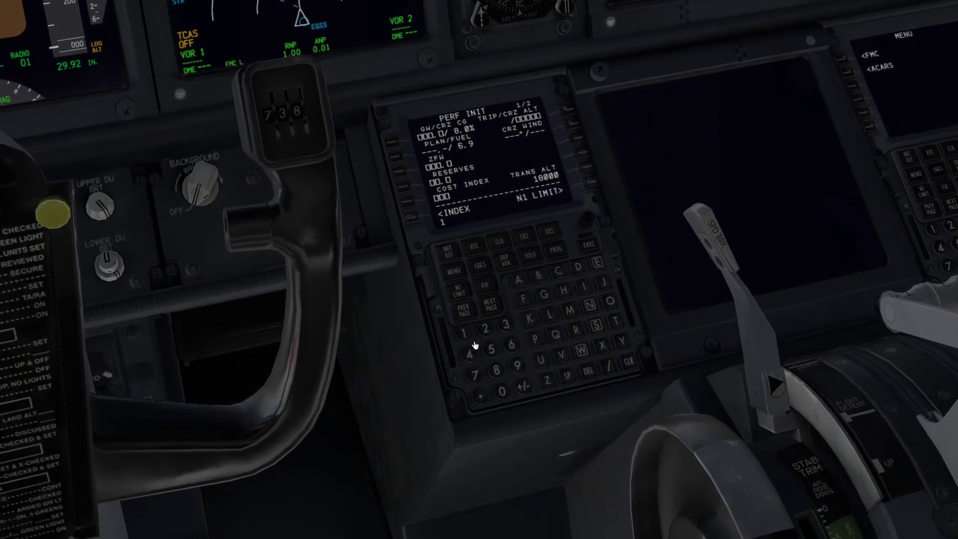
left_click(502, 392)
left_click(479, 397)
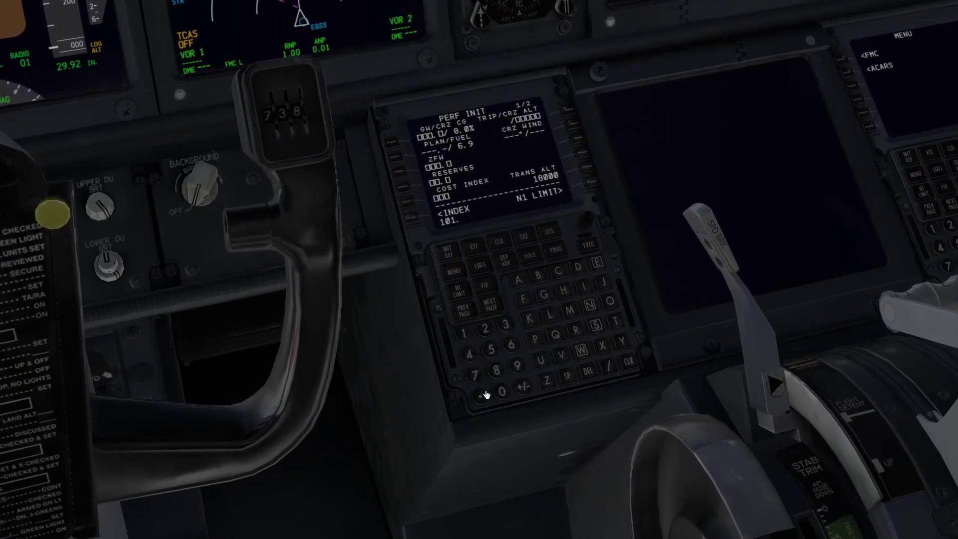
left_click(505, 324)
left_click(391, 144)
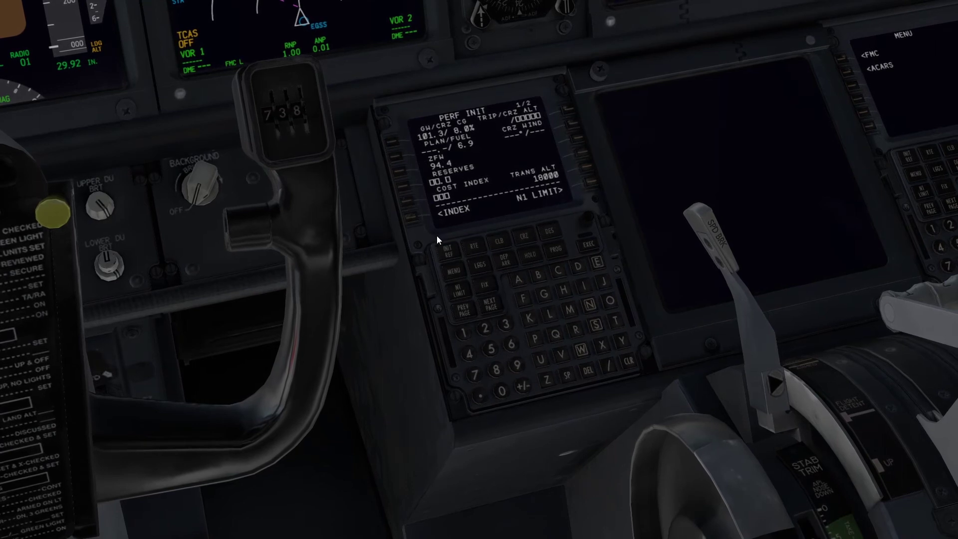
Set the reserves to 2.0 and the cost index to 5 on the PERF INIT page.
left_click(484, 328)
left_click(404, 188)
left_click(491, 348)
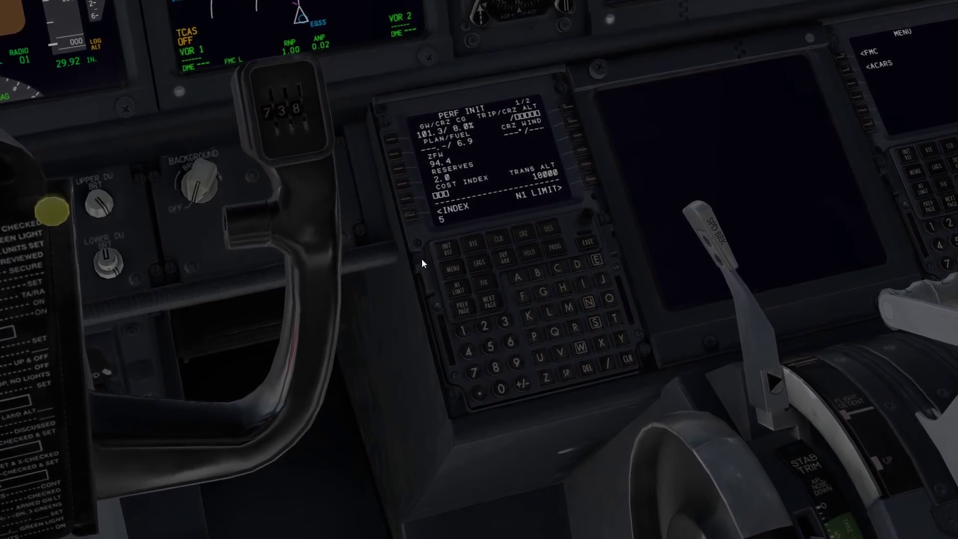
left_click(408, 202)
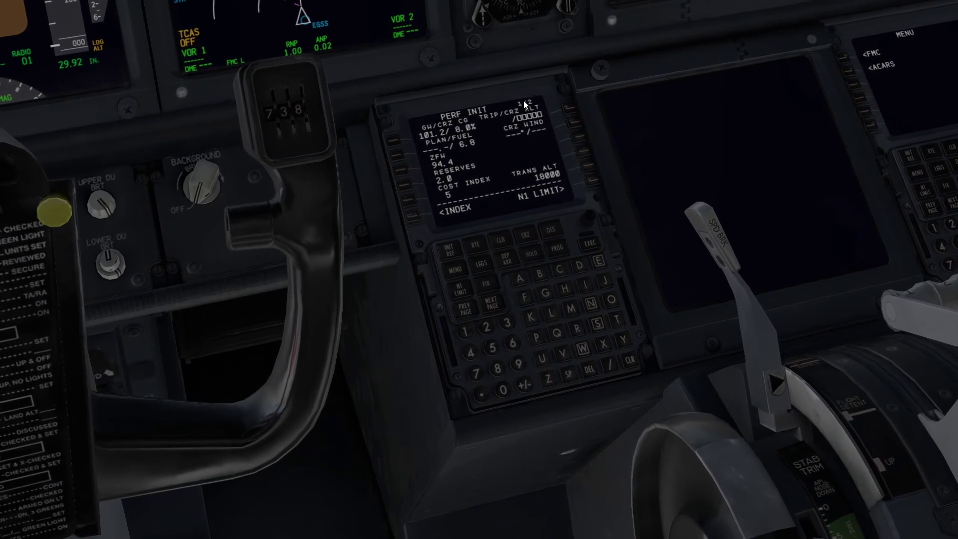
Enter 360 as the cruise altitude on PERF INIT and execute the performance data.
left_click(505, 323)
left_click(511, 343)
left_click(566, 111)
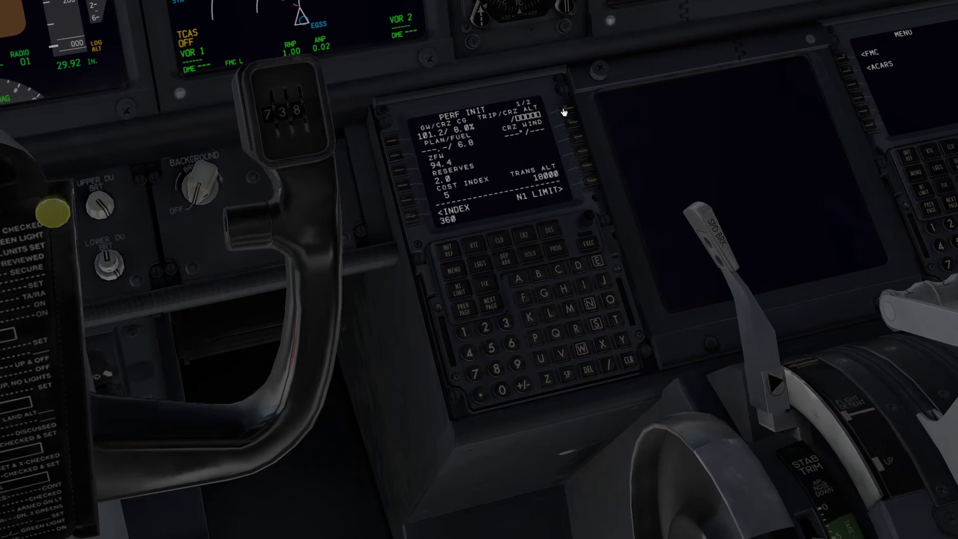
left_click(589, 239)
Go through N1 LIMIT to the TAKEOFF REF page and set flaps to 5 and the CG to 19.8%.
left_click(590, 185)
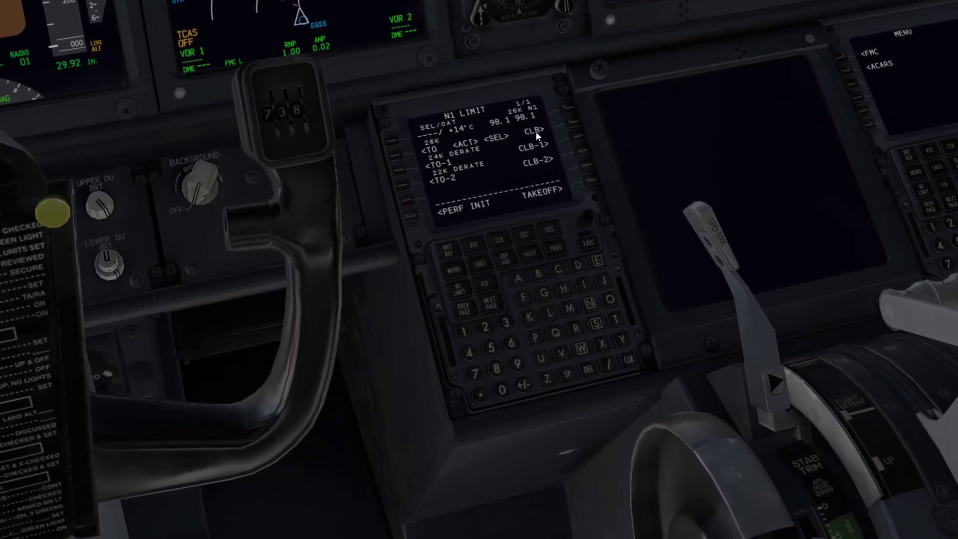
left_click(592, 184)
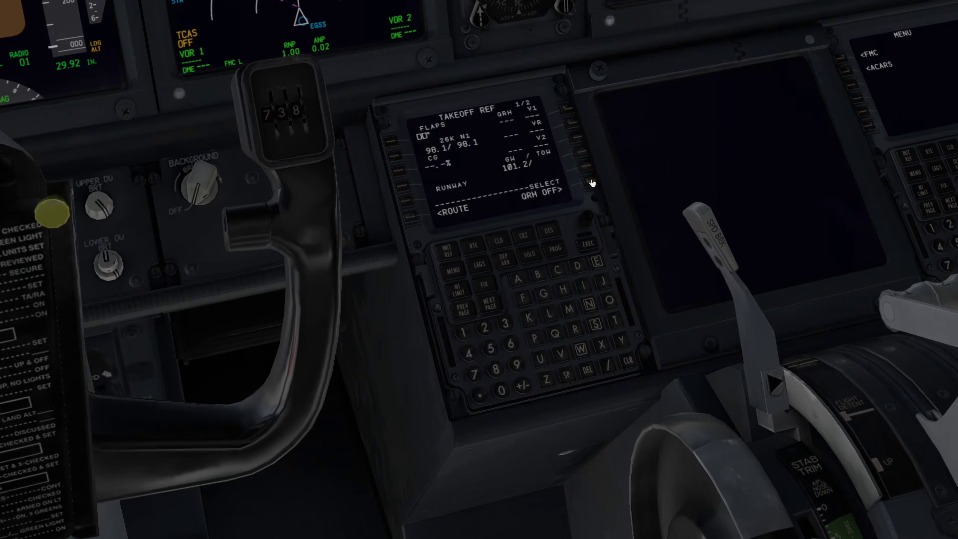
left_click(490, 348)
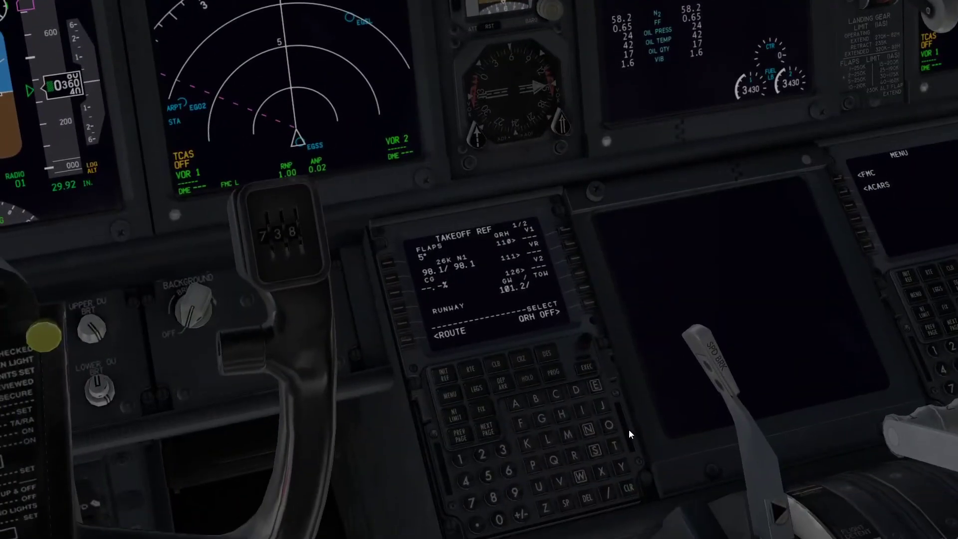
left_click(460, 461)
left_click(515, 493)
left_click(478, 524)
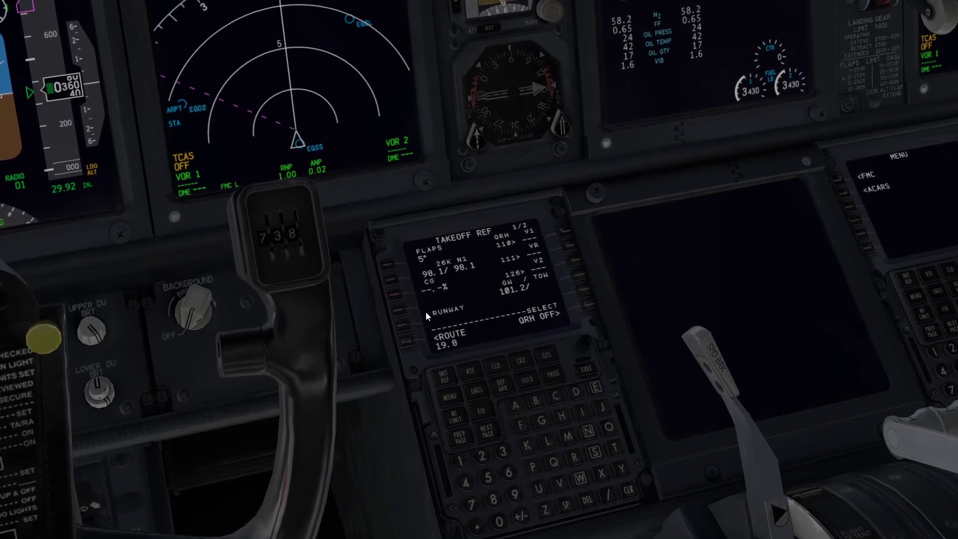
Accept the suggested takeoff speeds V1 110, VR 111 and V2 126, and the takeoff weight of 101.2.
left_click(566, 233)
left_click(570, 245)
left_click(573, 259)
left_click(572, 273)
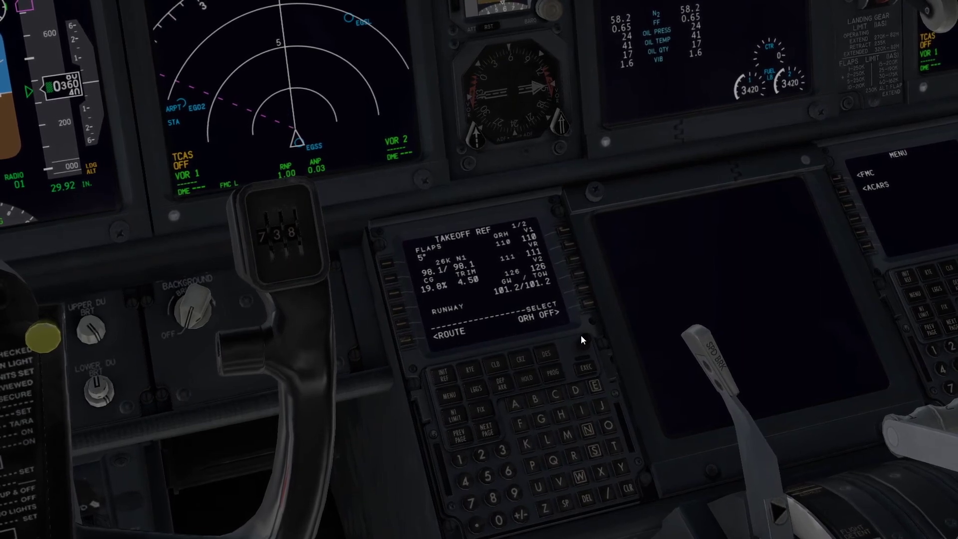
Enter EGSS as the origin and EGPH as the destination on the RTE 1 page.
left_click(474, 390)
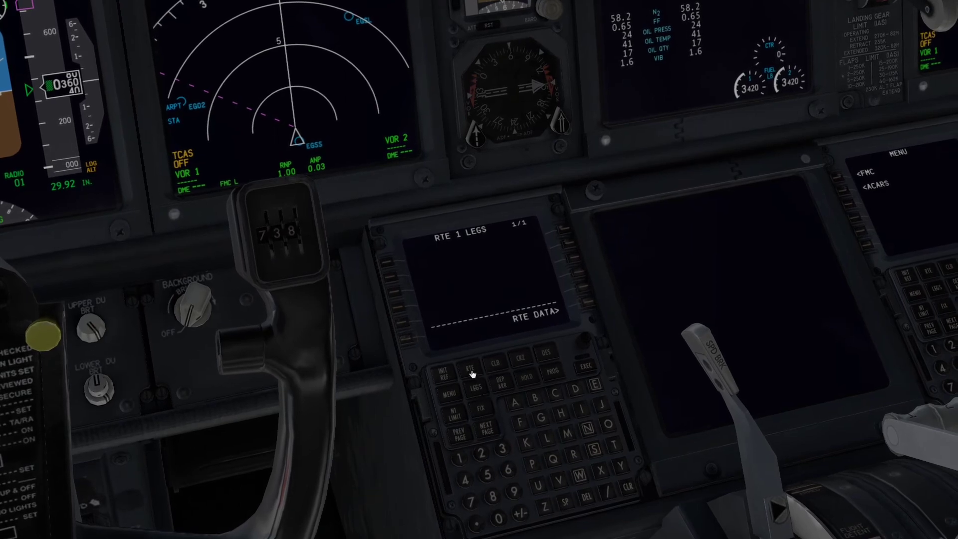
left_click(470, 372)
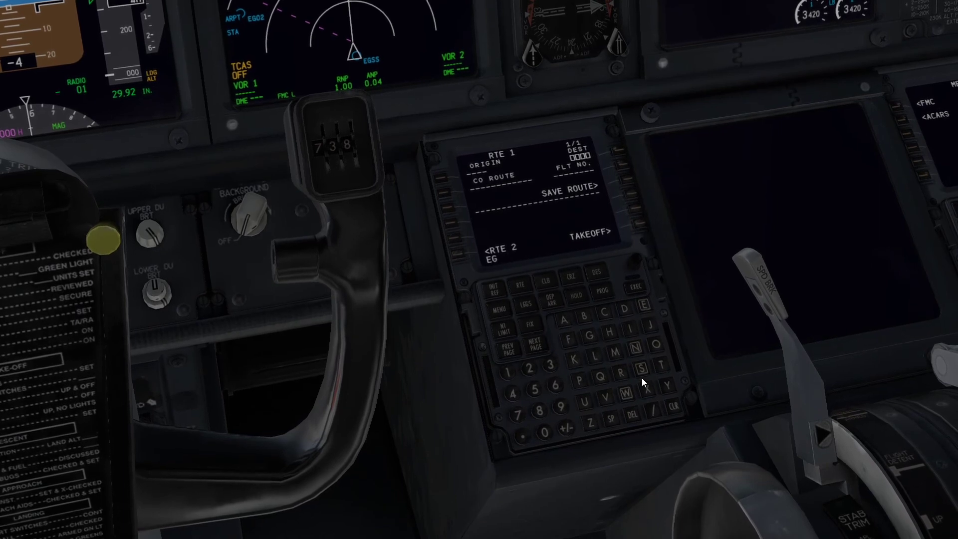
left_click(643, 370)
left_click(438, 179)
left_click(644, 307)
left_click(590, 335)
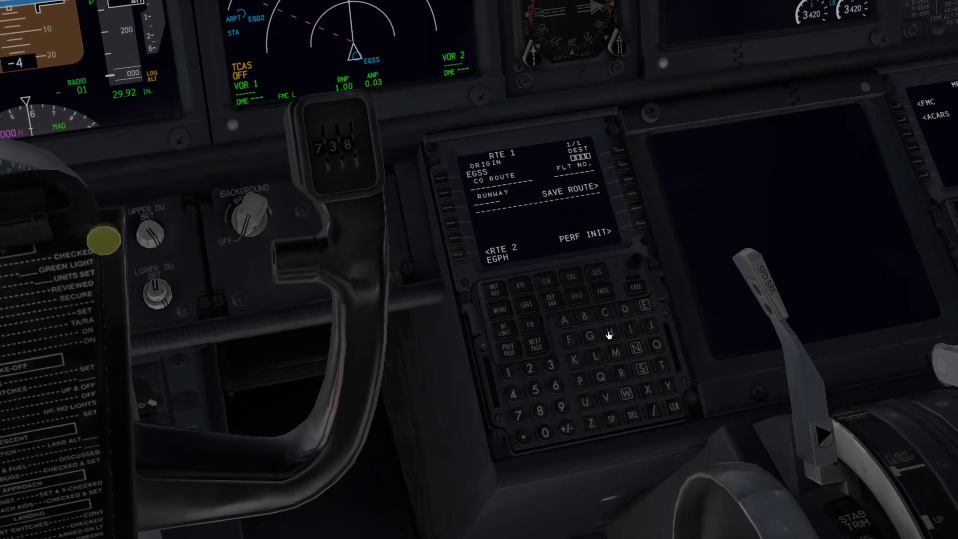
left_click(618, 152)
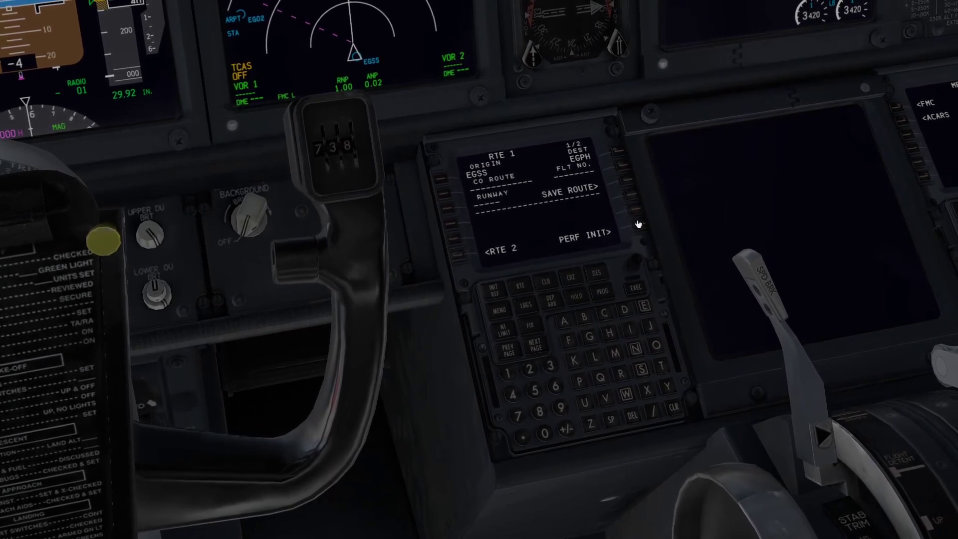
Select runway 22 from the EGSS departures and return to the route page.
left_click(525, 310)
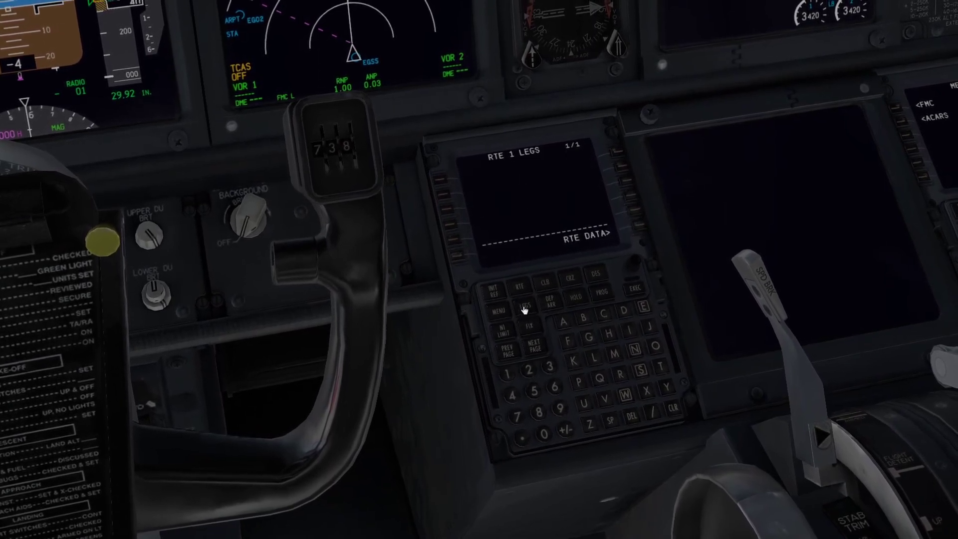
left_click(552, 305)
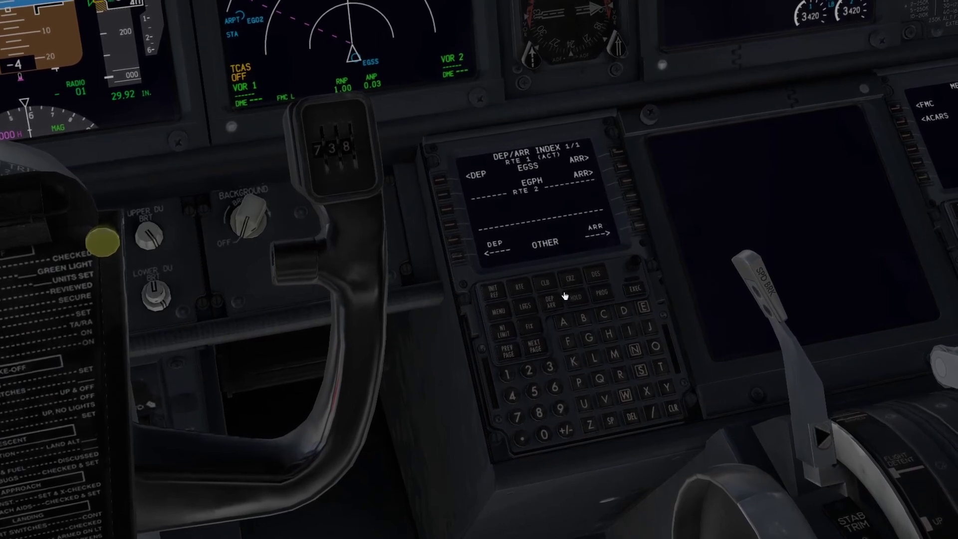
left_click(444, 180)
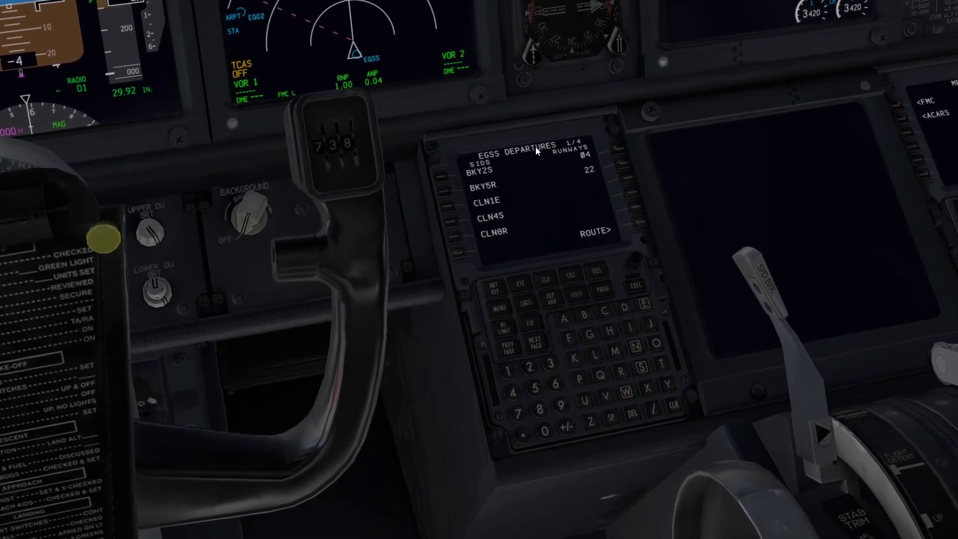
left_click(624, 165)
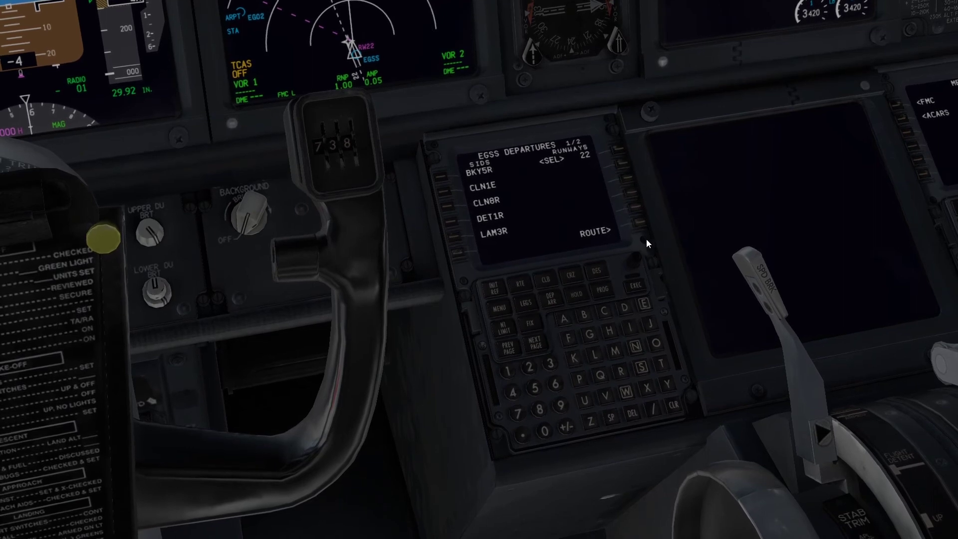
left_click(643, 226)
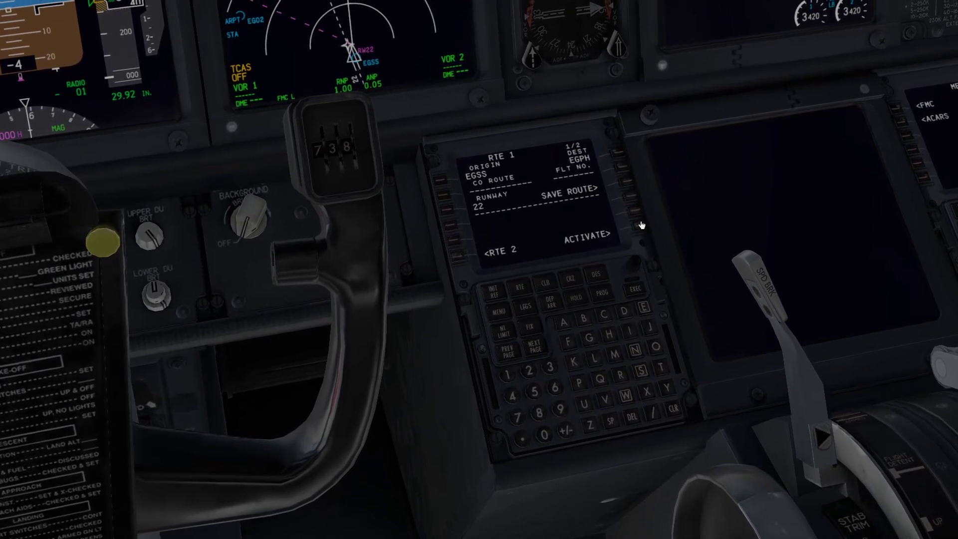
Clear the extra EGPH entry from the scratchpad, then activate and execute the route.
type("EGPH")
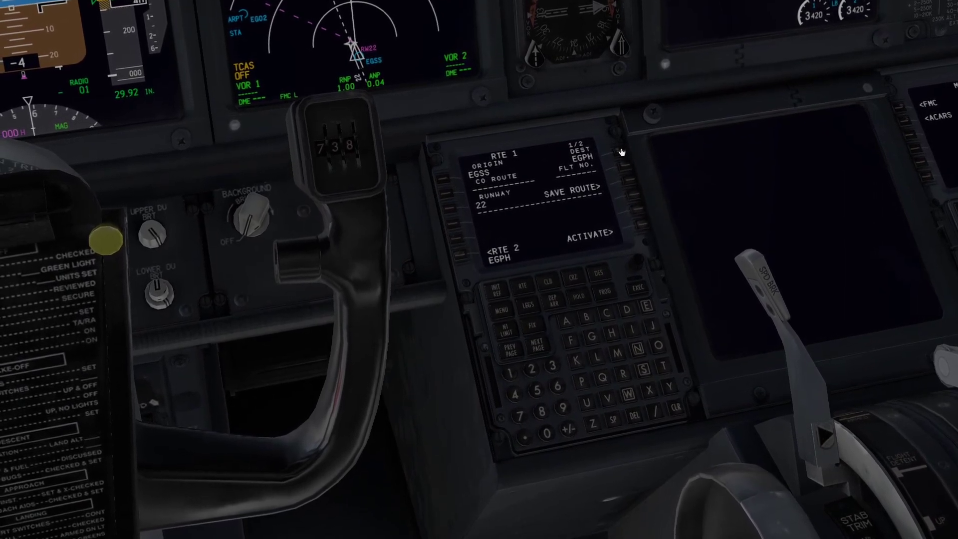
left_click(680, 410)
left_click(681, 411)
left_click(639, 228)
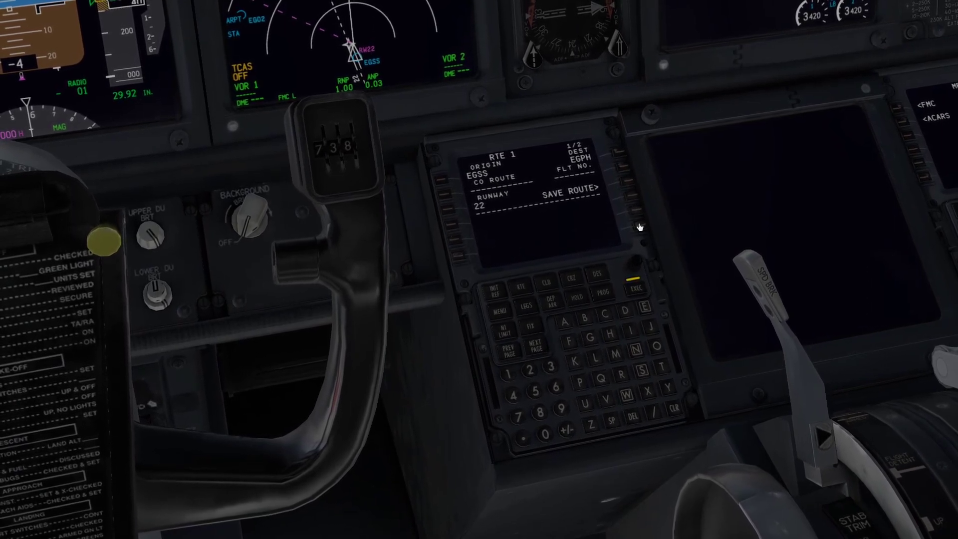
left_click(636, 286)
Select the ILS 06 approach from the EGPH arrivals, execute it and open the route legs.
left_click(553, 298)
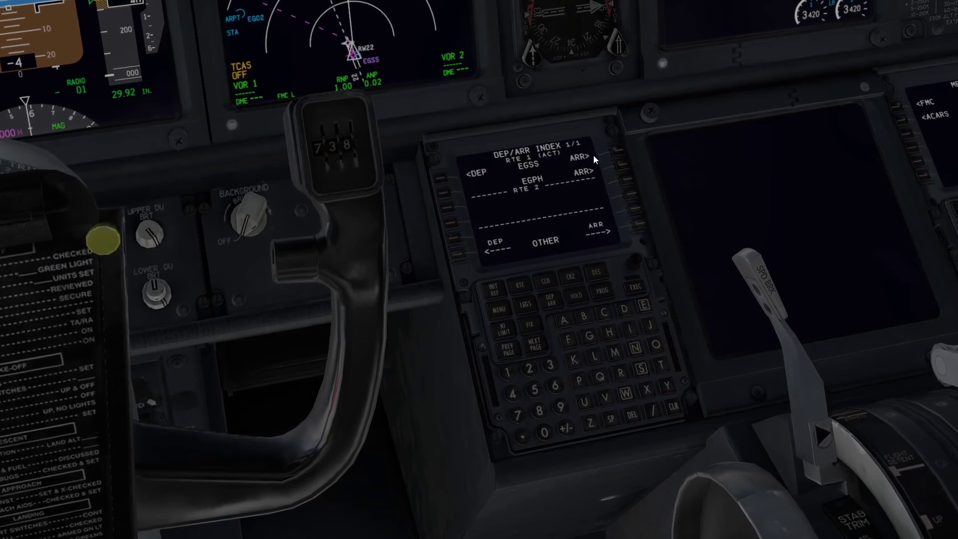
left_click(621, 162)
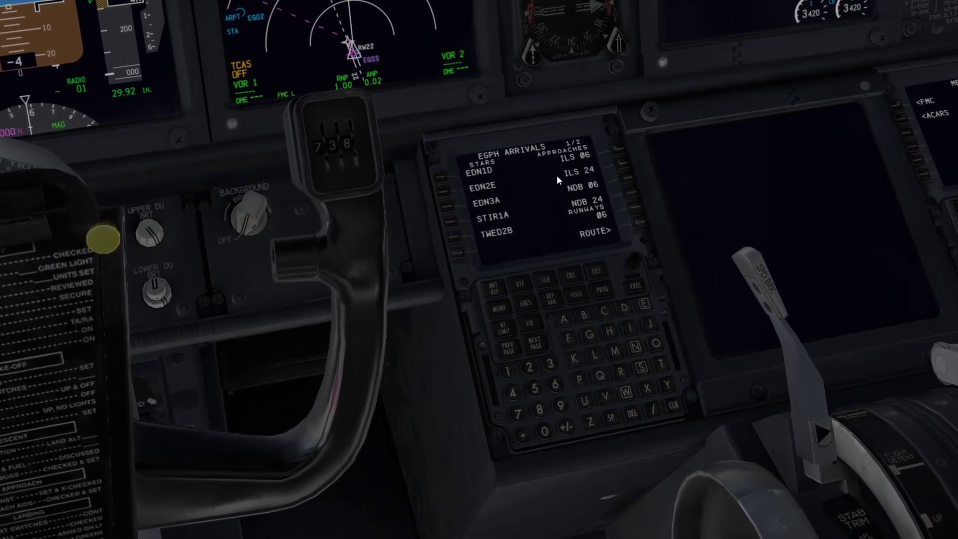
left_click(618, 152)
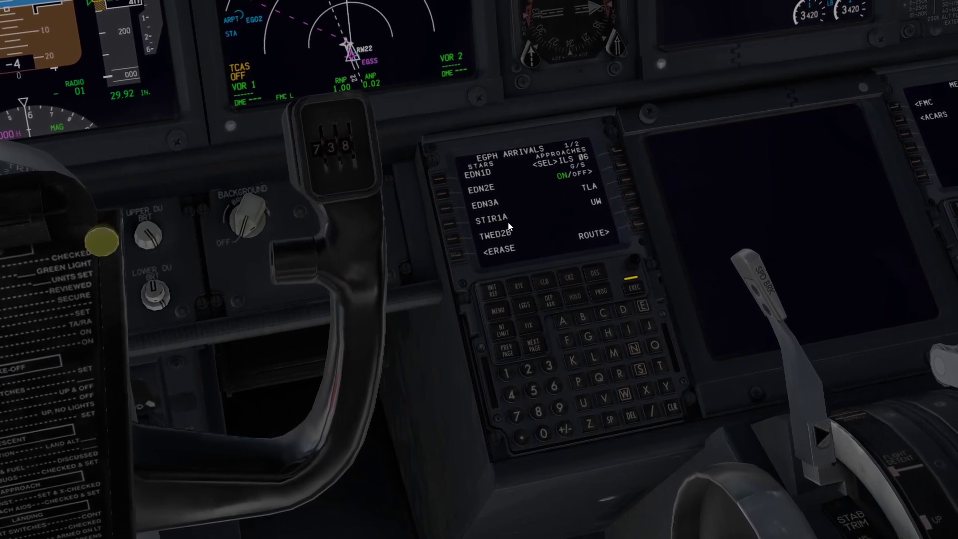
left_click(635, 288)
left_click(527, 311)
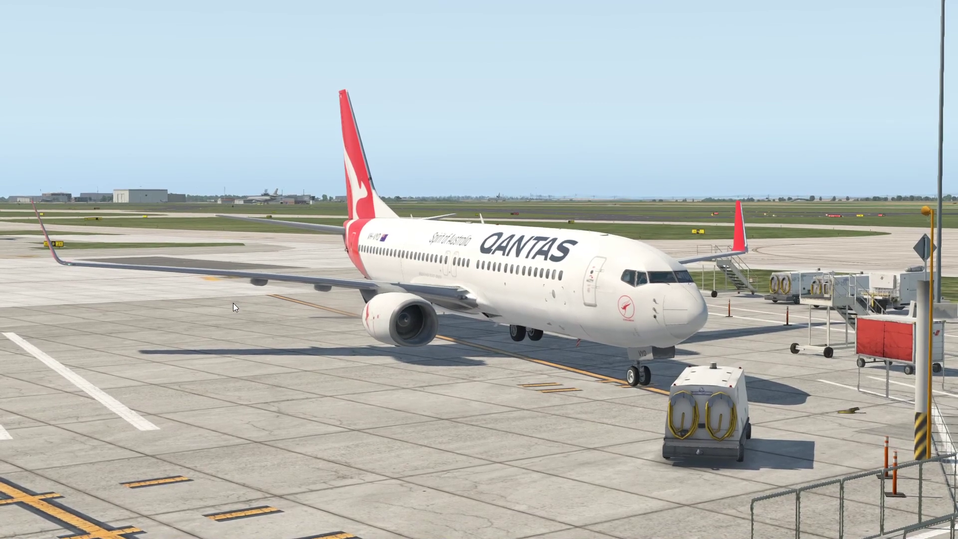
Switch to the cockpit view and look over the Better Pushback plugin's commands.
key("shift+9")
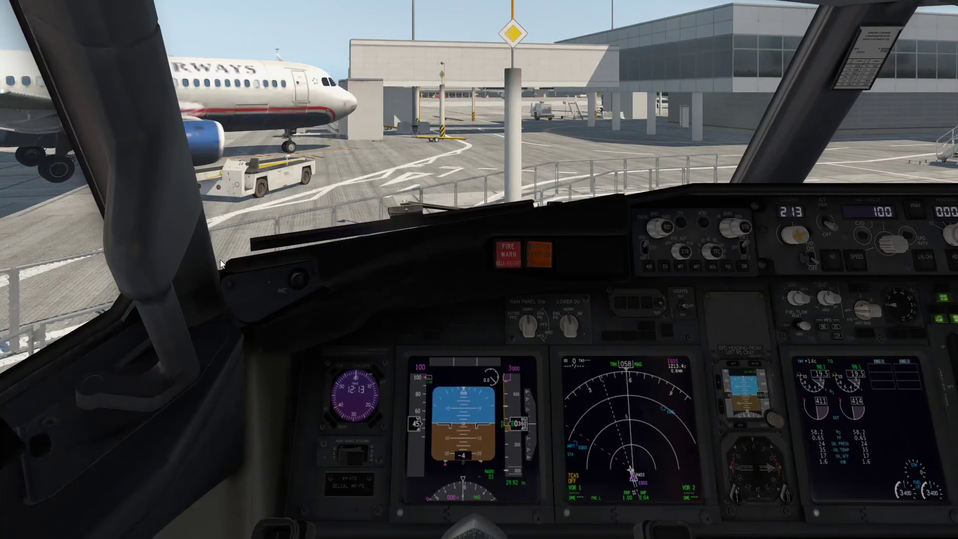
mouse_move(168, 7)
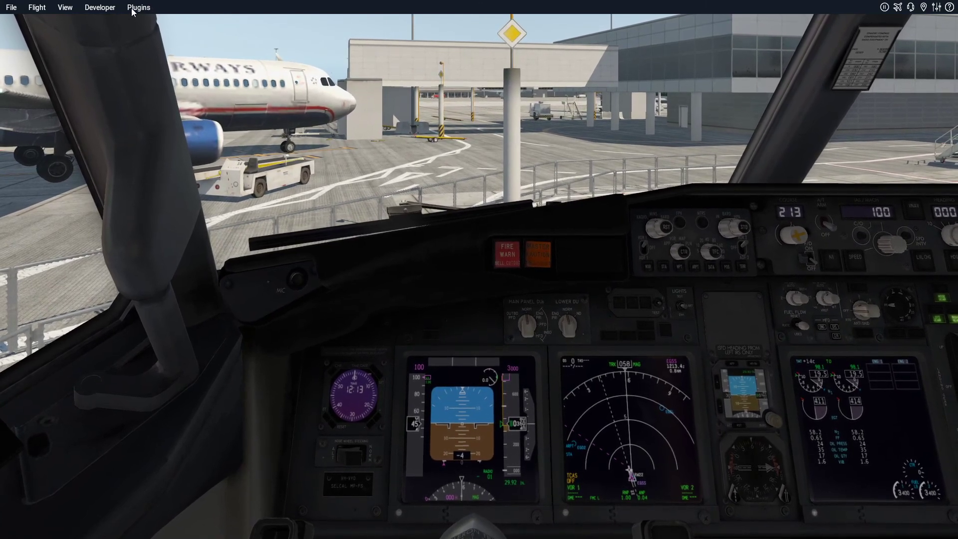
left_click(135, 8)
mouse_move(154, 41)
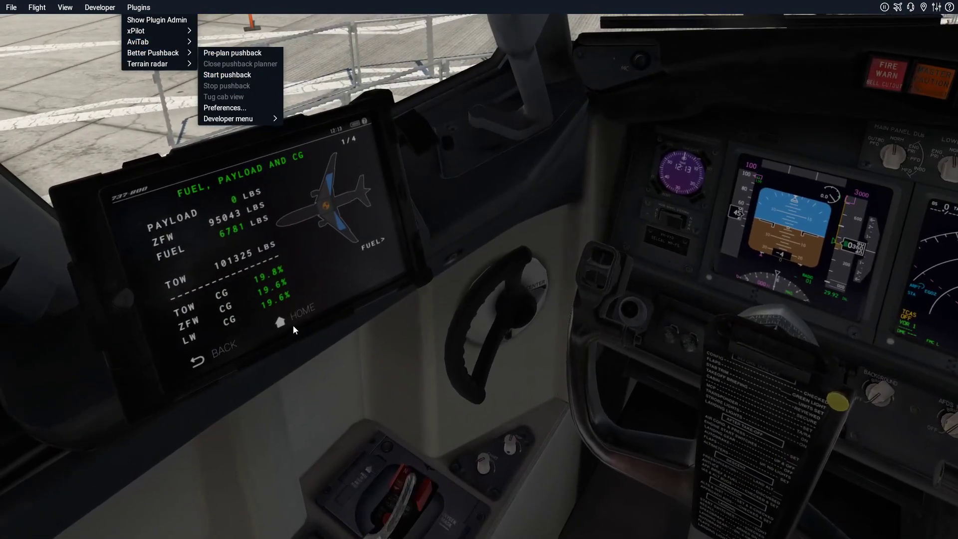
Preplan a Better Pushback through the tablet's ground services, curving back onto the taxi line behind the stand, and accept the plan.
left_click(293, 325)
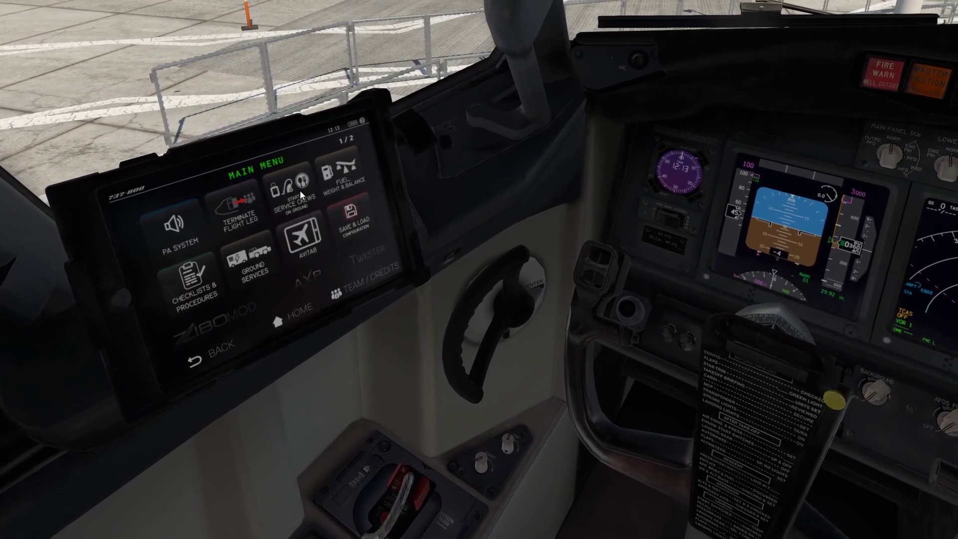
left_click(260, 254)
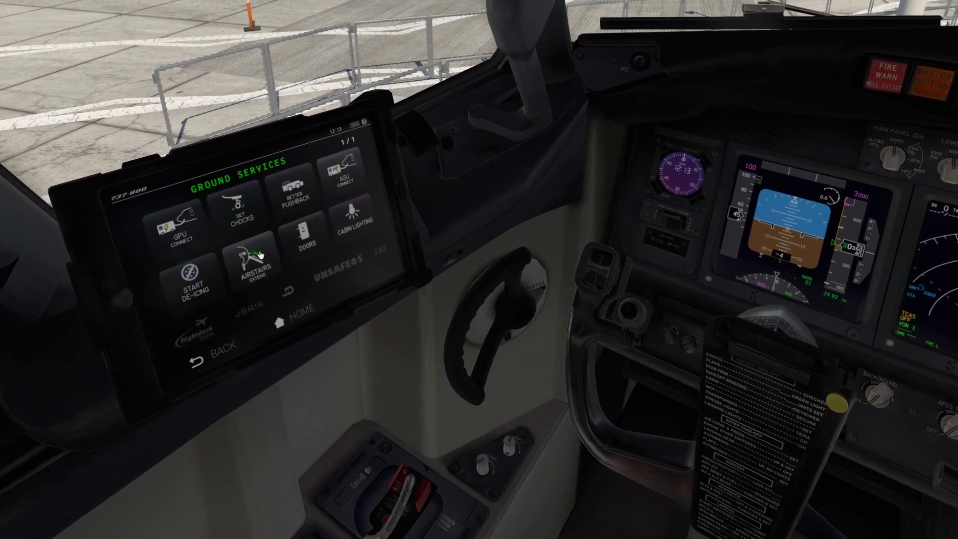
left_click(307, 194)
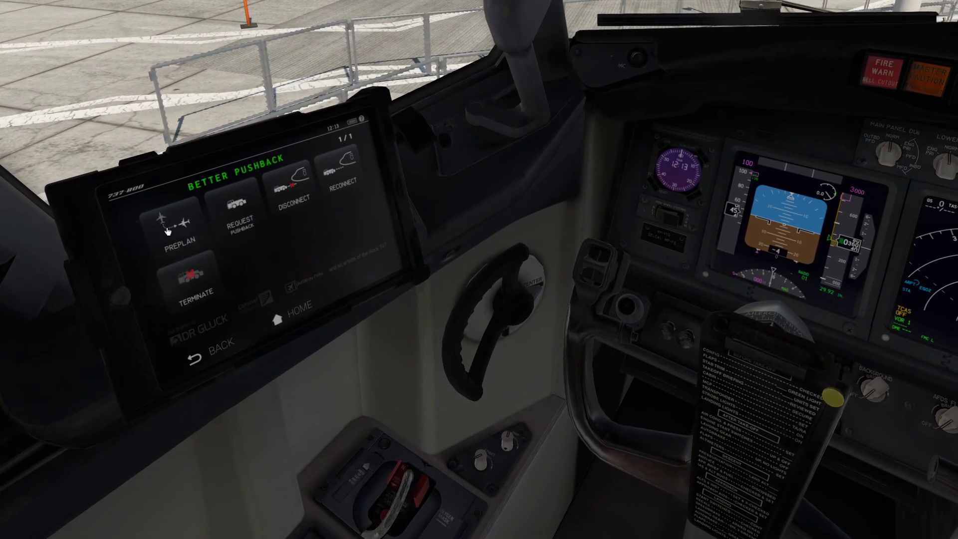
left_click(168, 230)
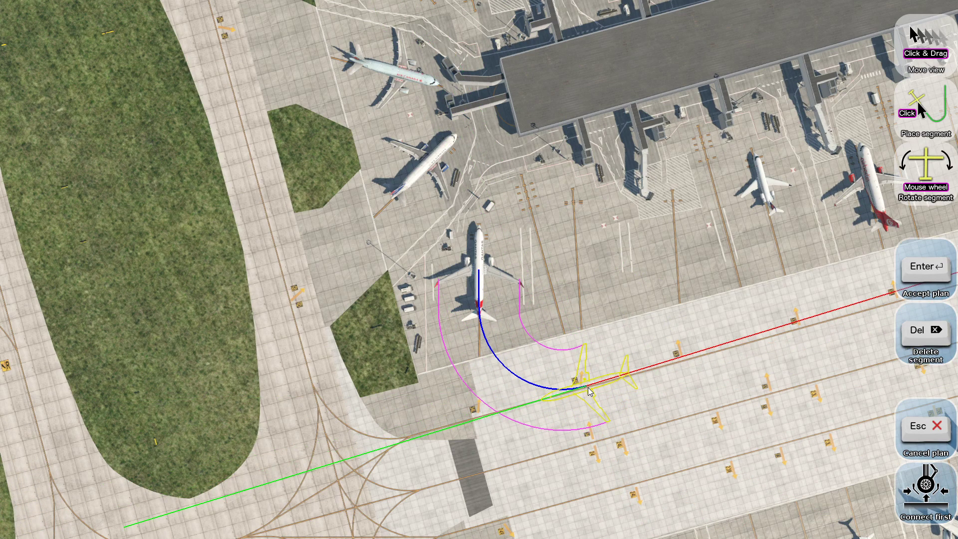
key("Return")
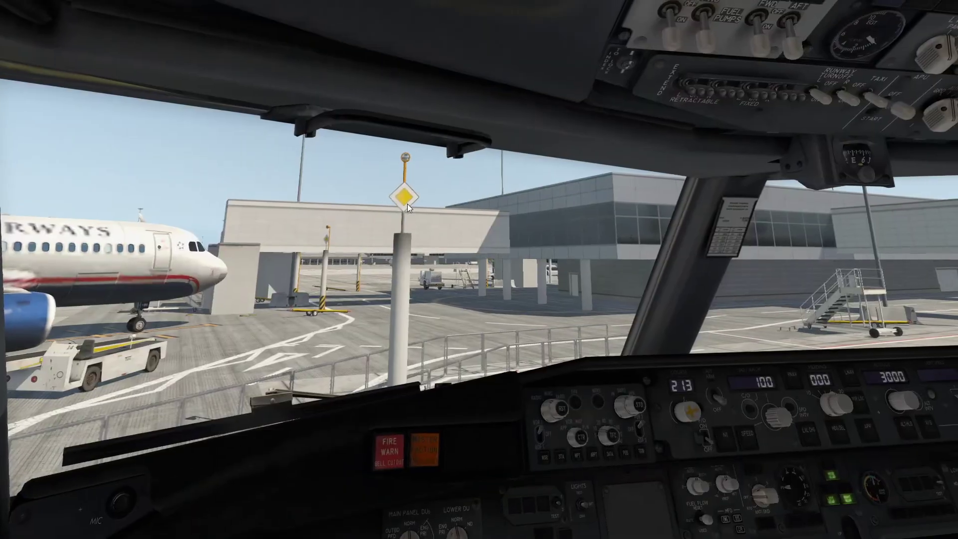
Look up the AviTab plugin's commands.
mouse_move(124, 16)
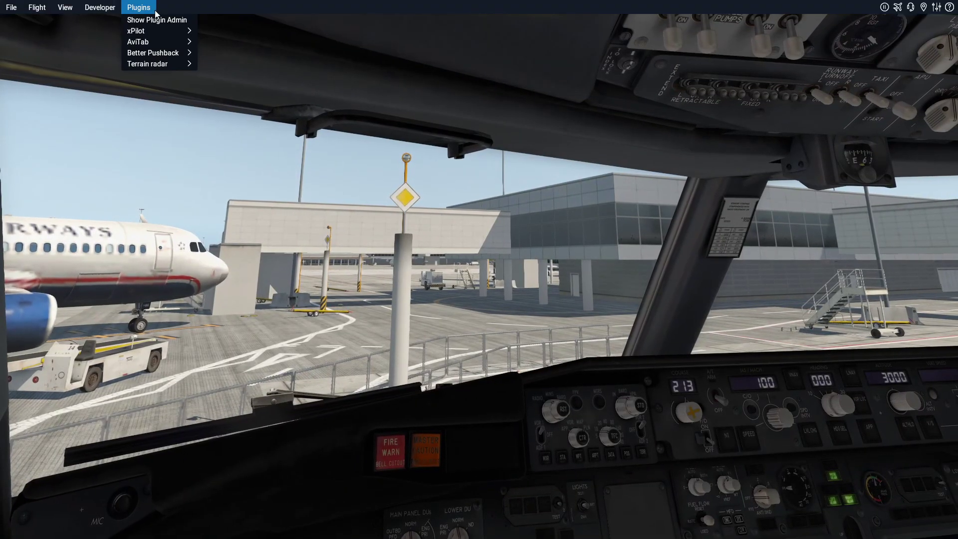
mouse_move(152, 41)
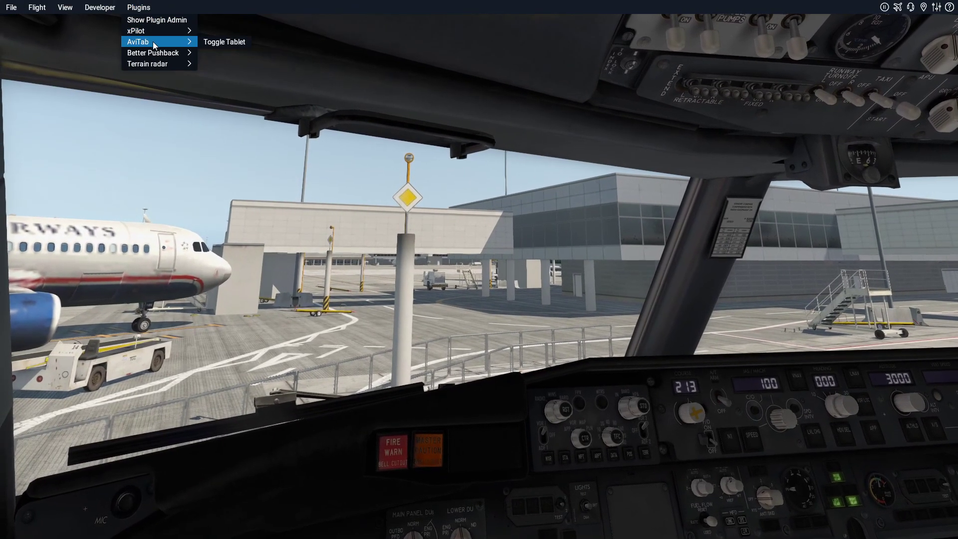